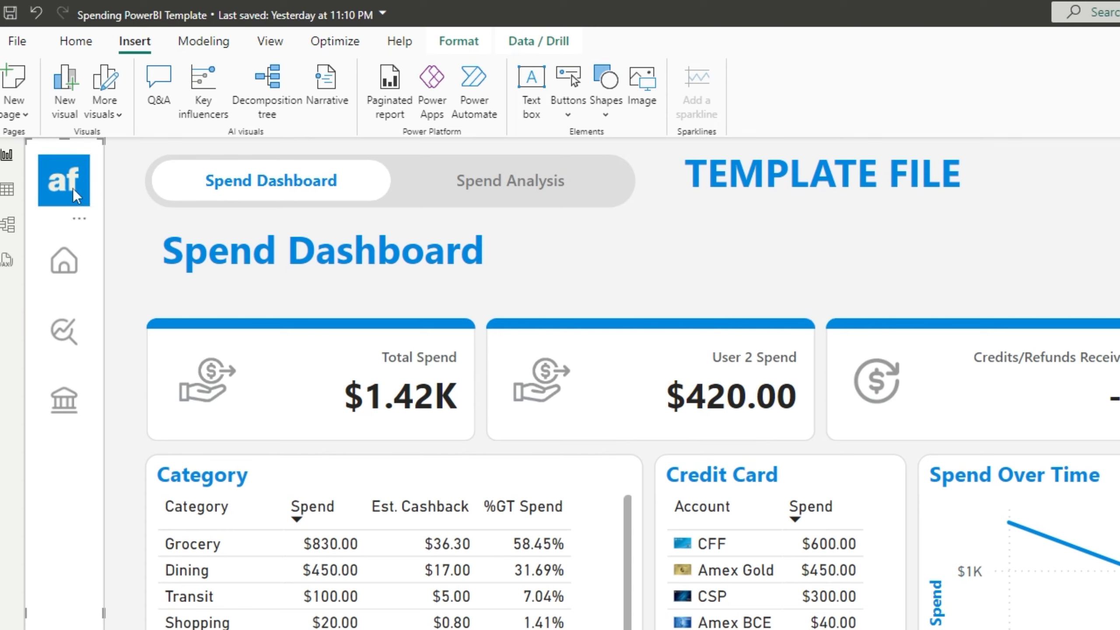
Select the af logo and step through the side-bar icons, then cancel the image file picker.
left_click(73, 189)
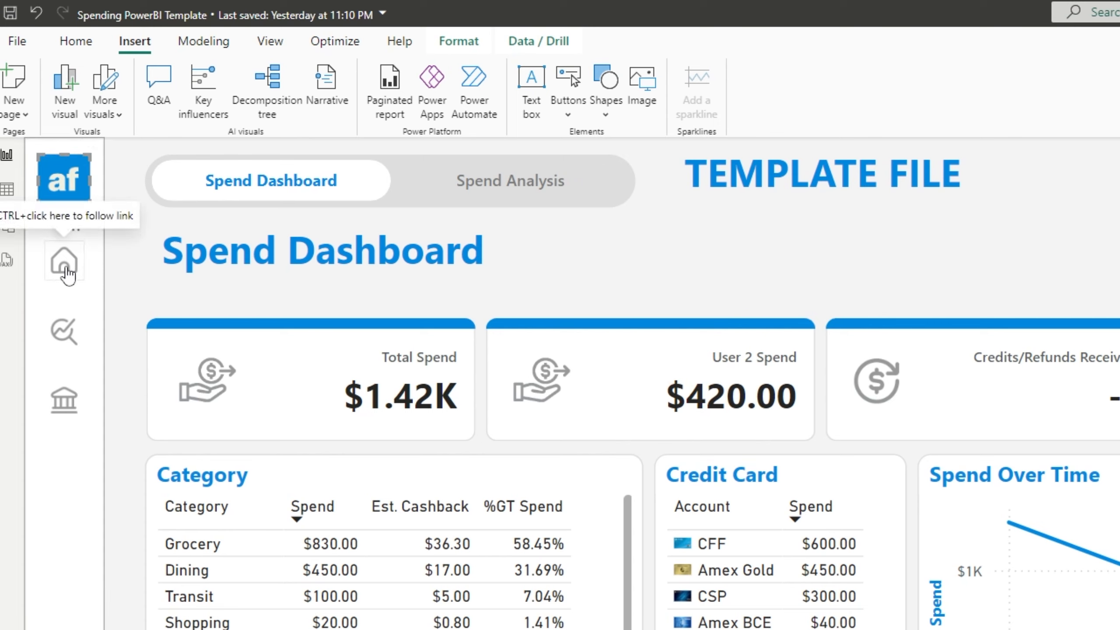
key("Tab")
key("Tab")
key("Tab")
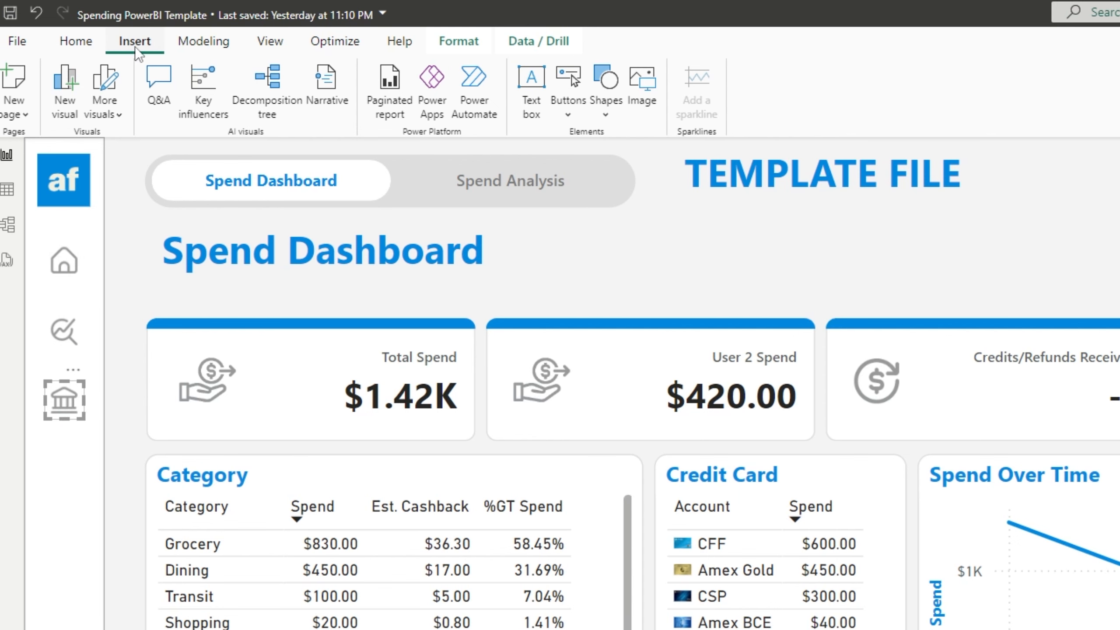
left_click(646, 107)
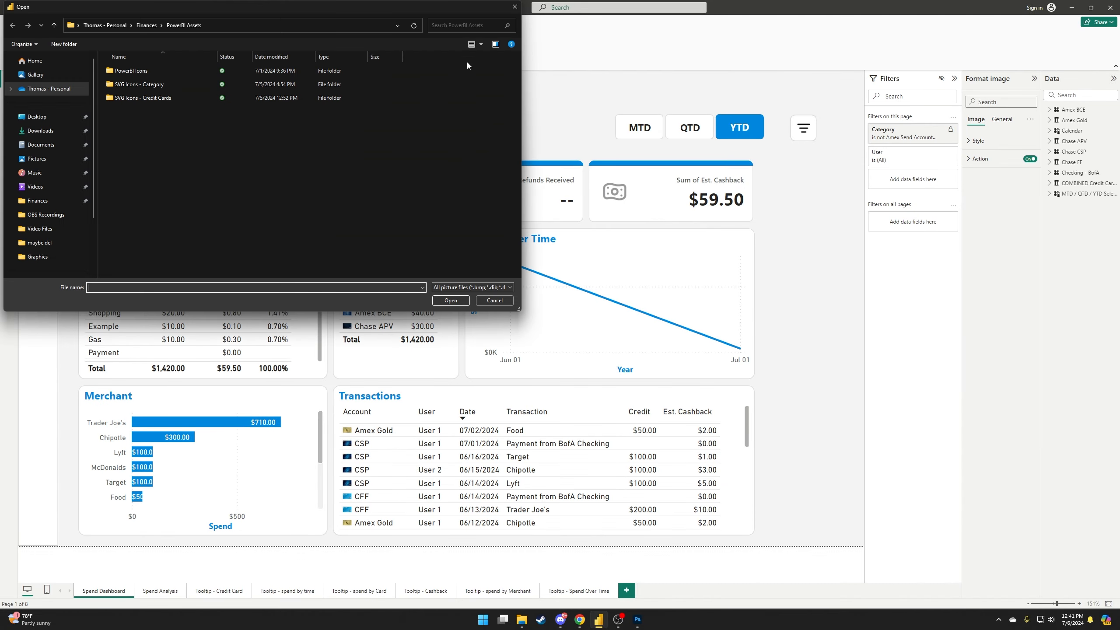
left_click_drag(252, 14, 437, 66)
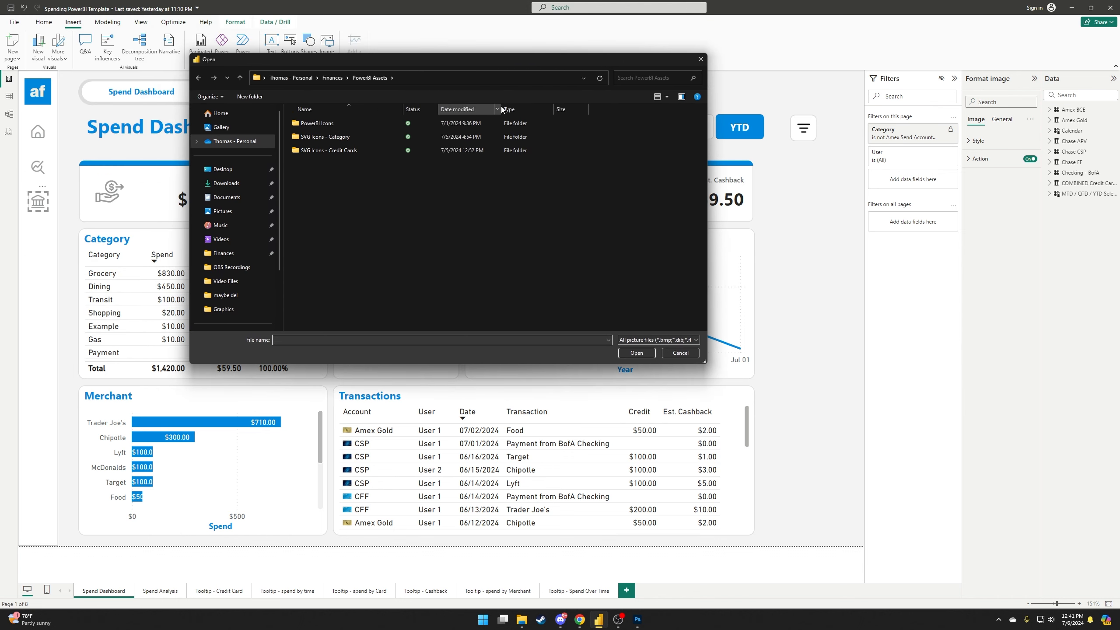
left_click(701, 61)
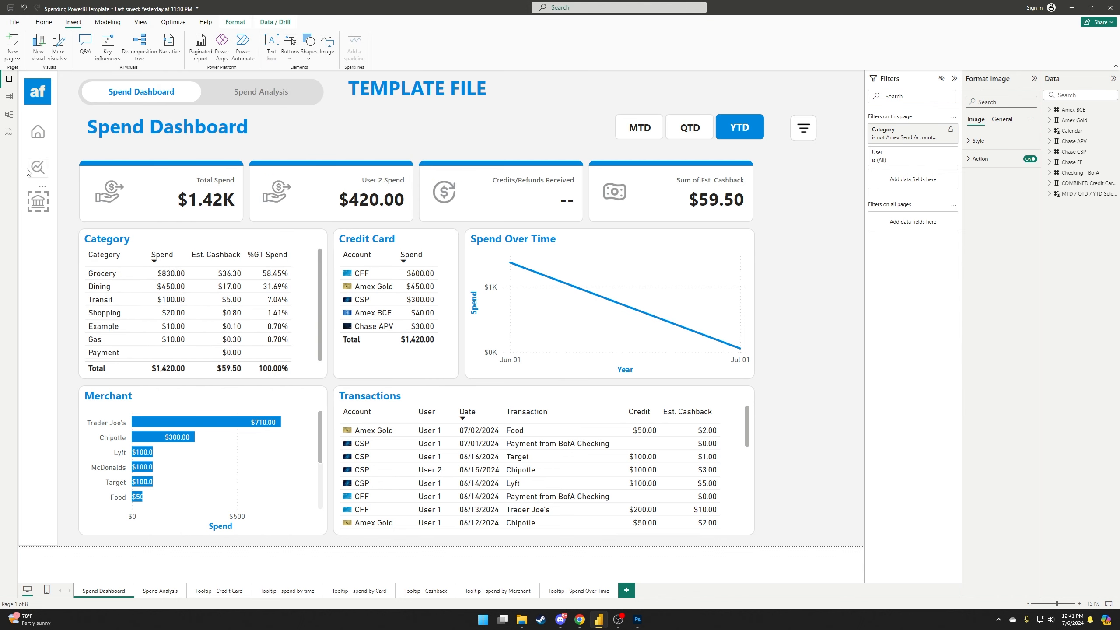
Select the home icon and check its Page navigation action type and destination options.
left_click(37, 133)
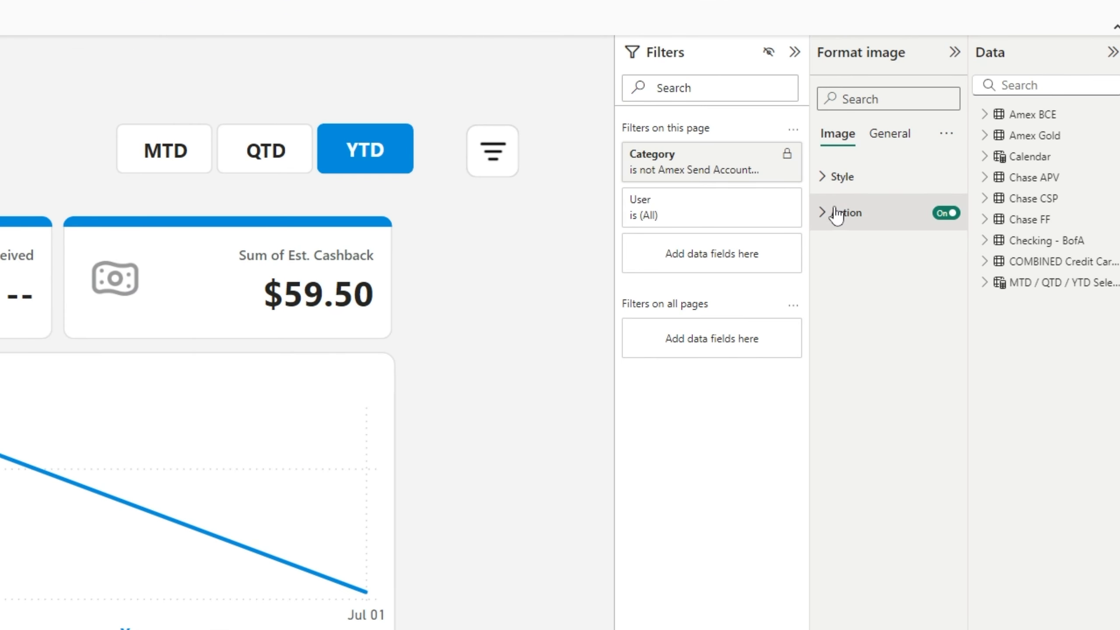
left_click(832, 216)
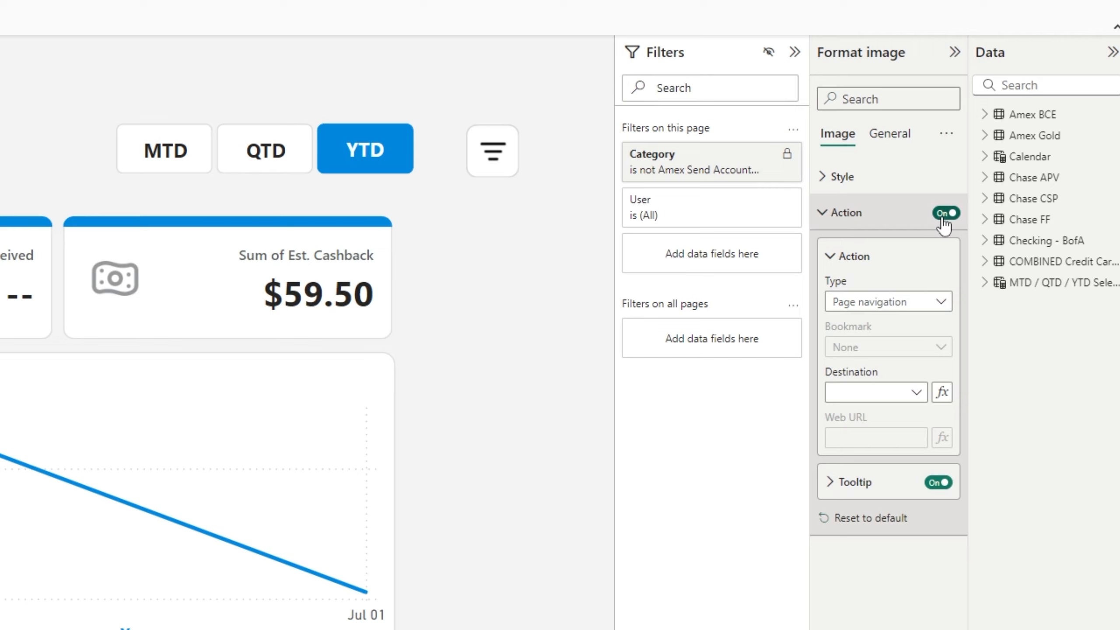
left_click(864, 305)
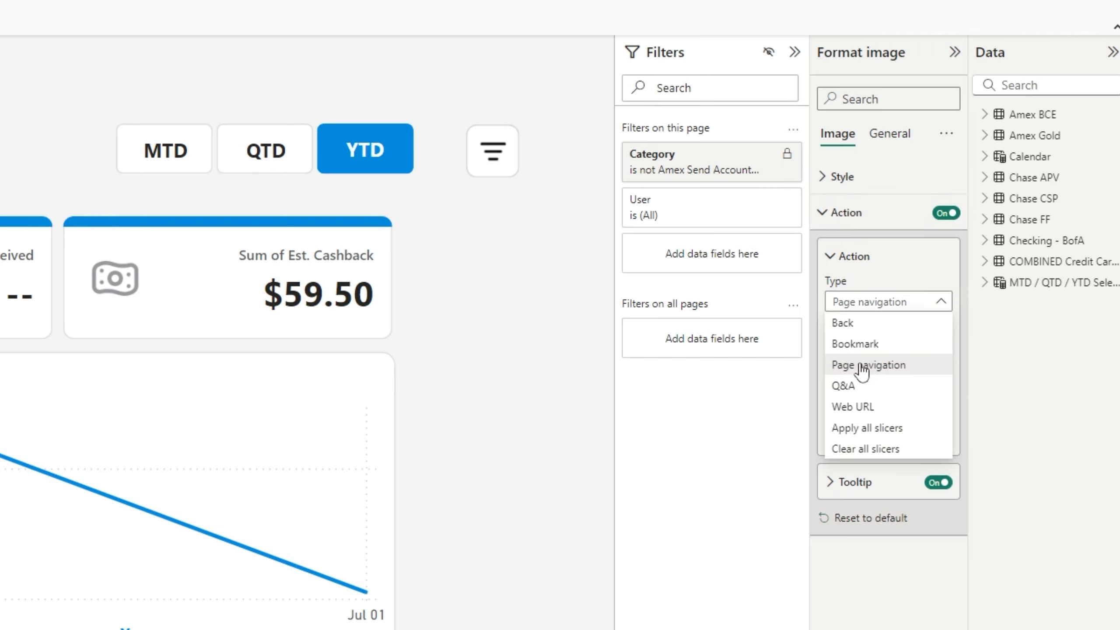
left_click(892, 303)
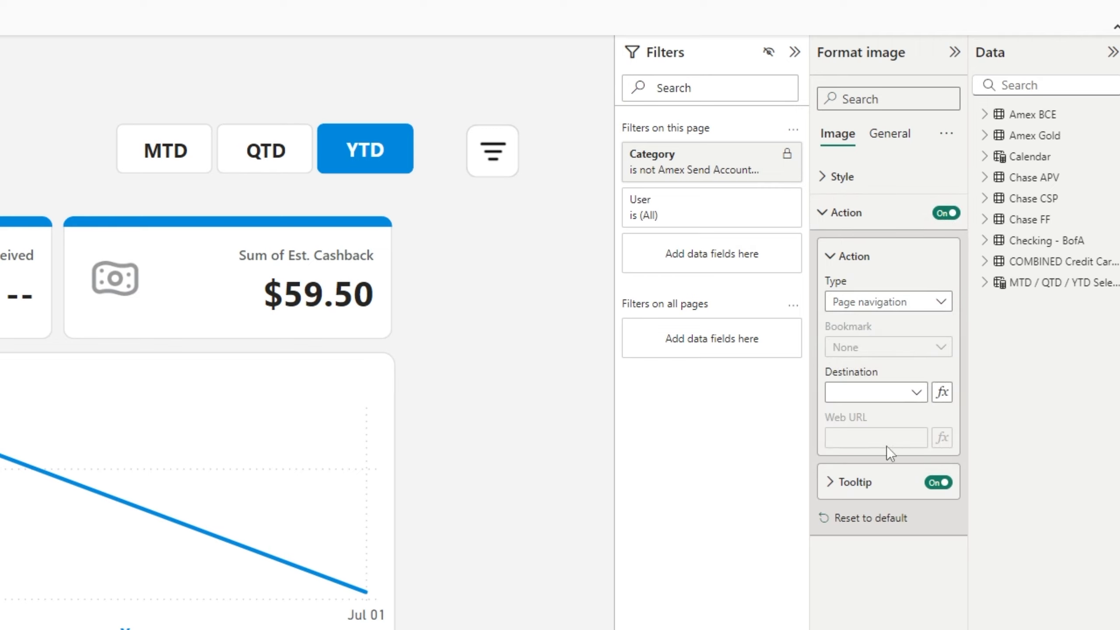
left_click(882, 395)
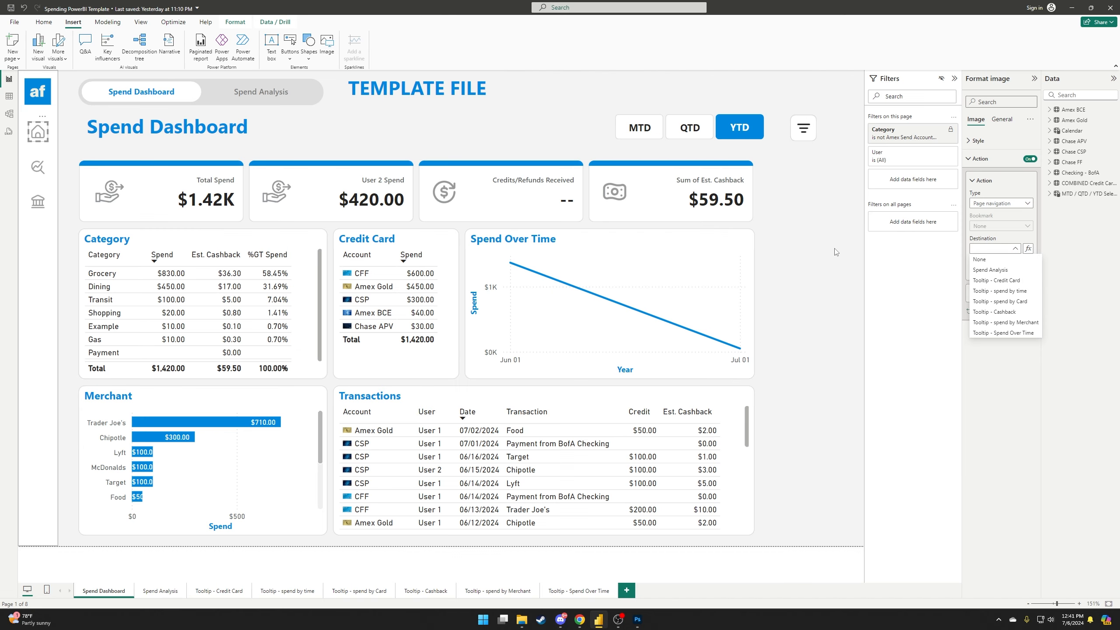
left_click(549, 390)
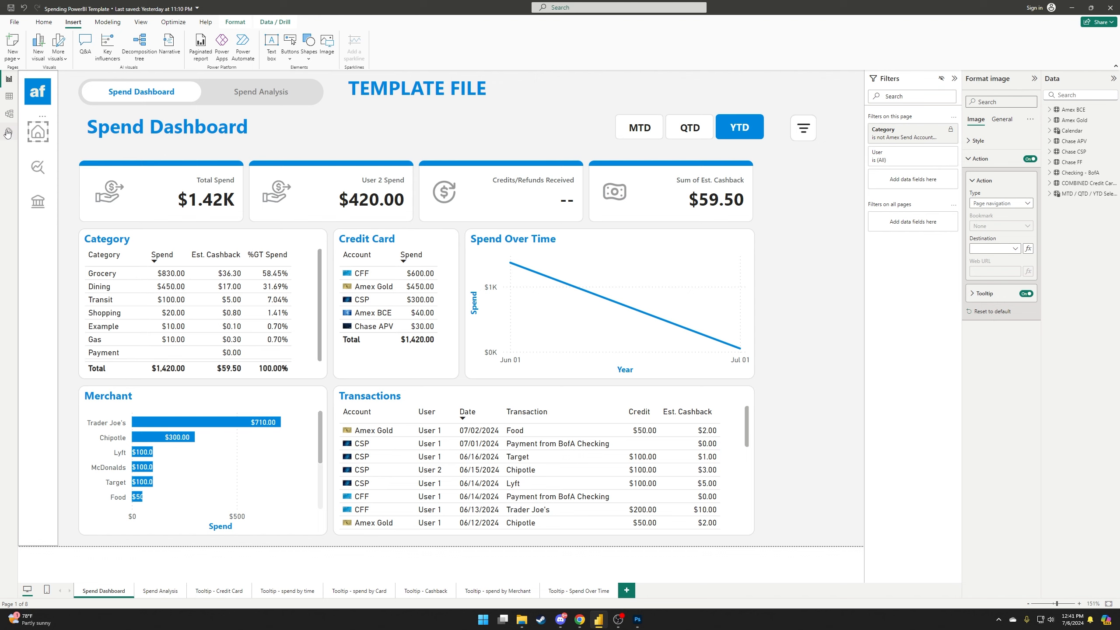
left_click(40, 173)
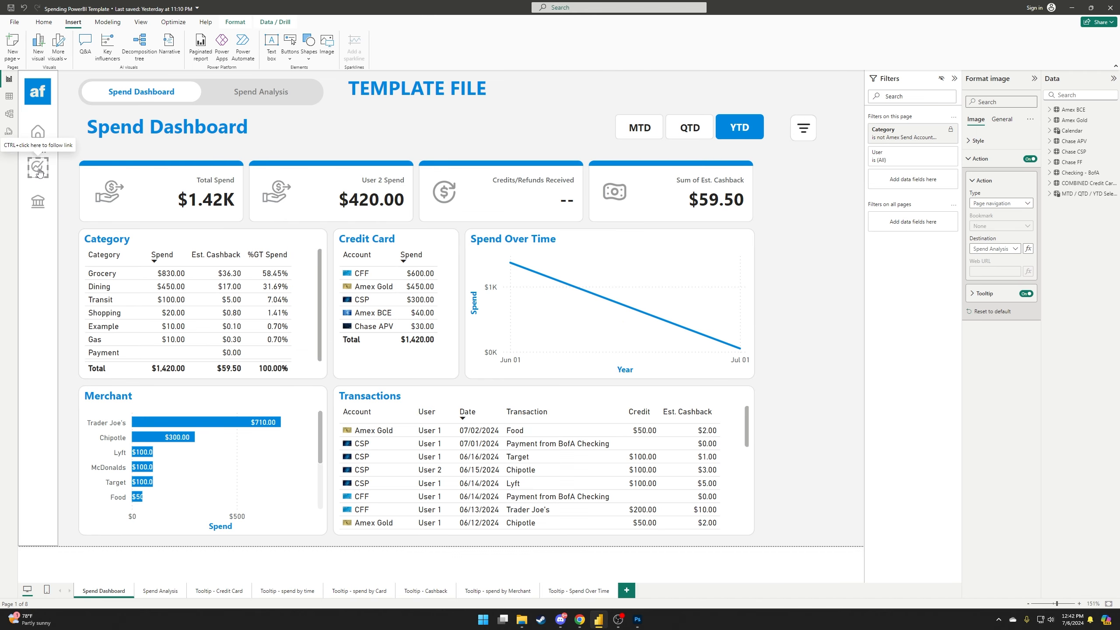
left_click(40, 173, "ctrl")
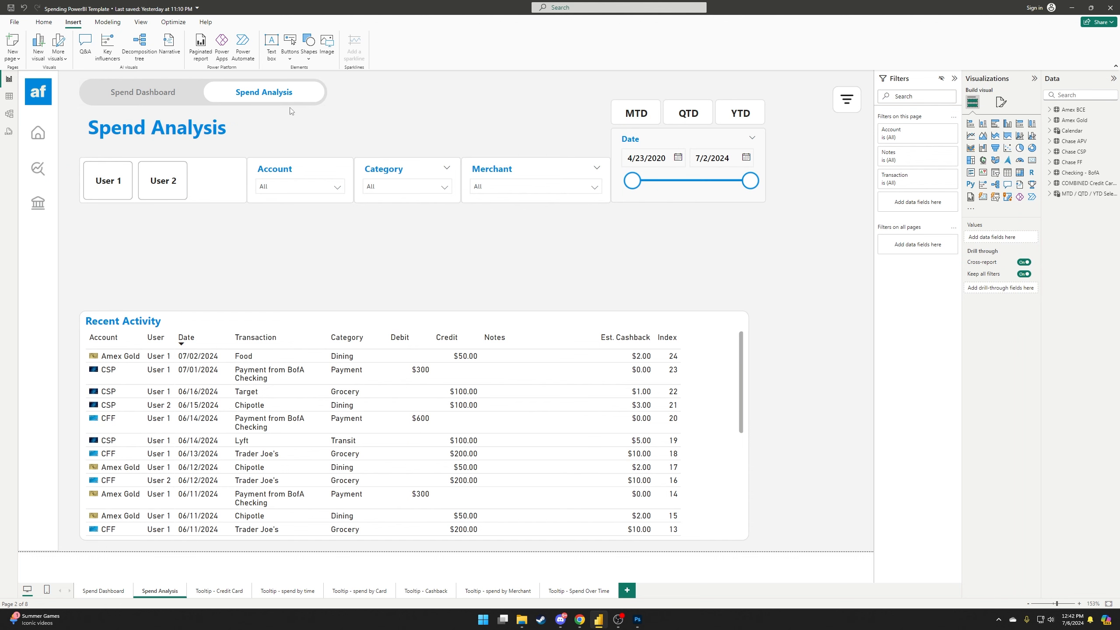
left_click(127, 101, "ctrl")
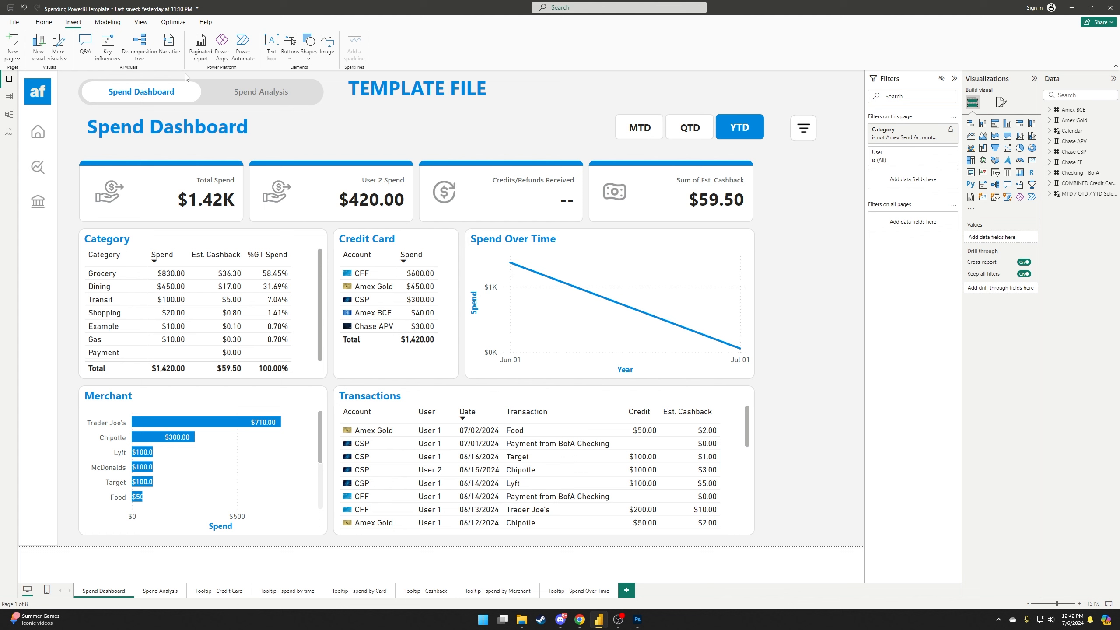
left_click(205, 102)
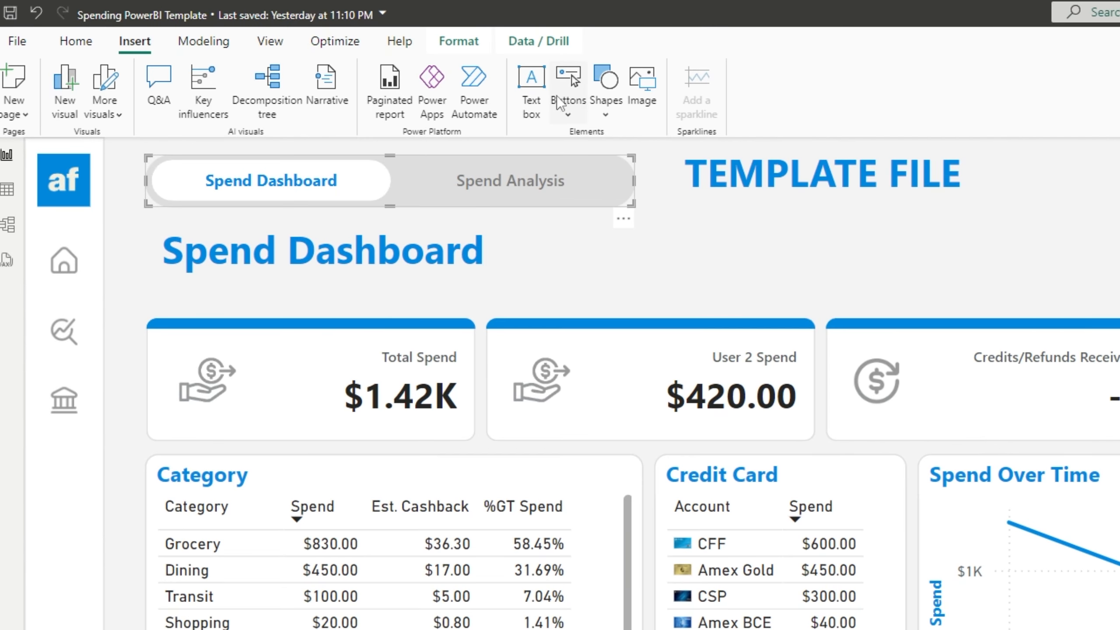
Insert a Page navigator and resize it to sit below the dashboard header.
left_click(290, 59)
mouse_move(651, 460)
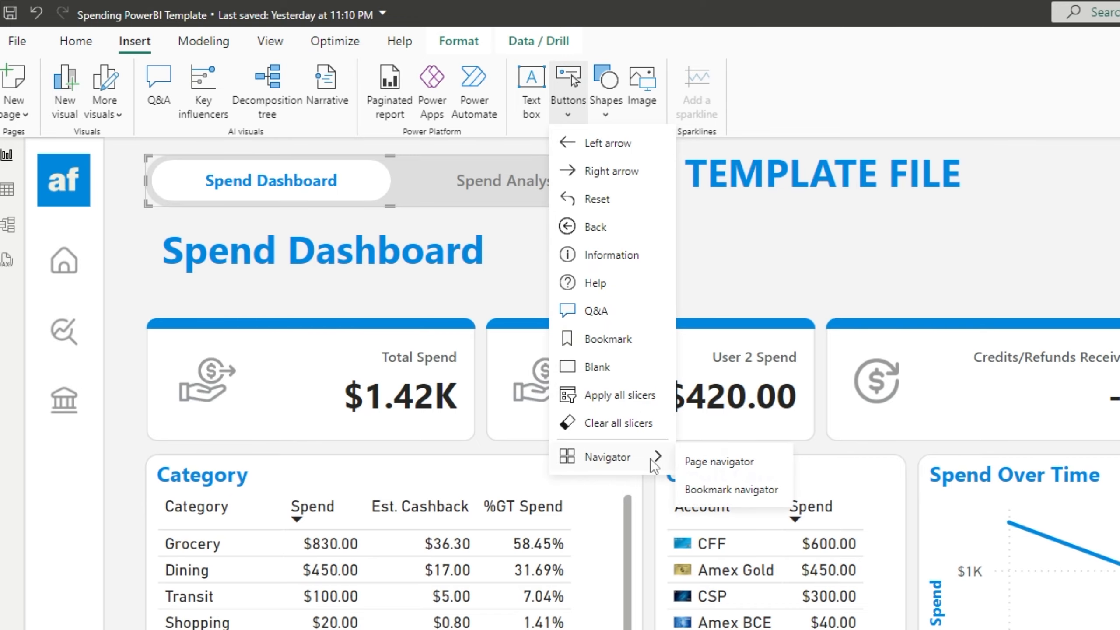
left_click(719, 462)
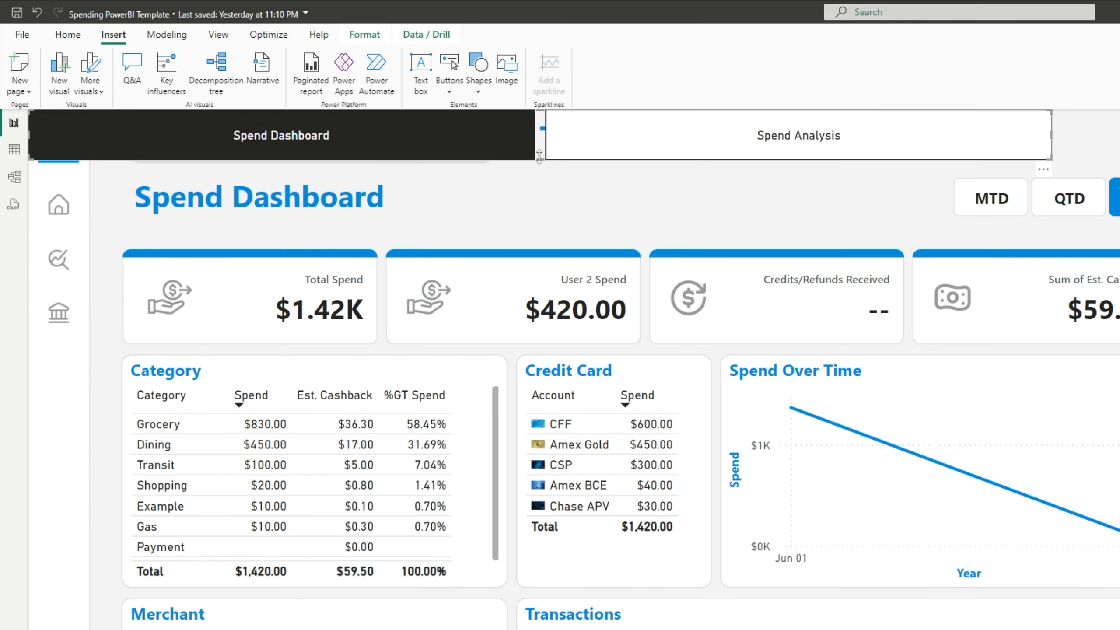
left_click_drag(545, 194, 744, 240)
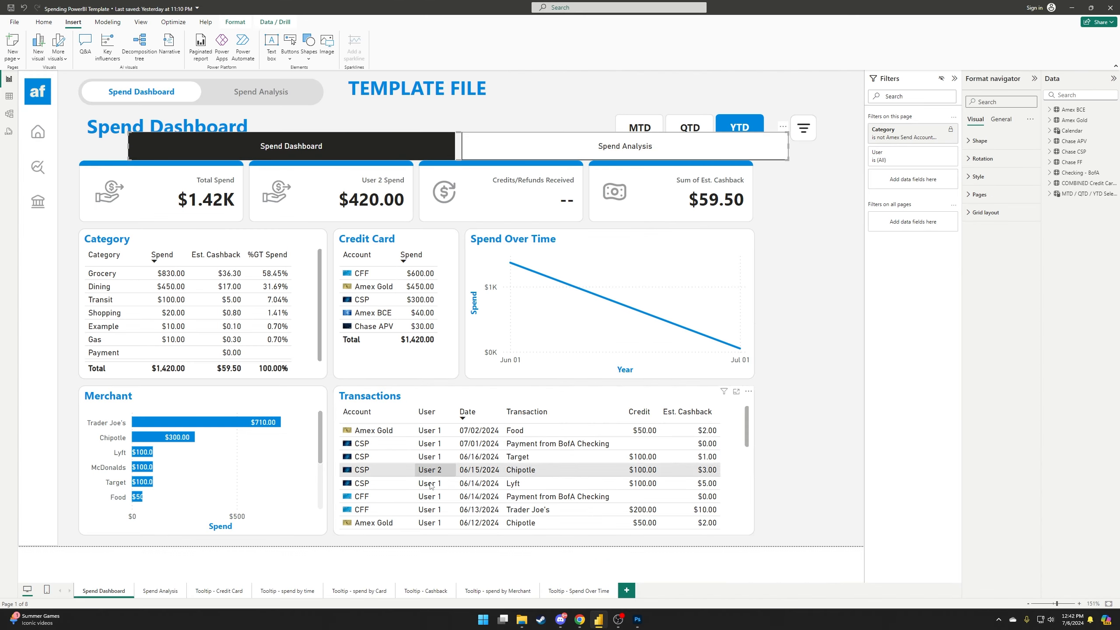
Add a blank Page 1, return to Spend Dashboard, and select the new navigator.
left_click(626, 591)
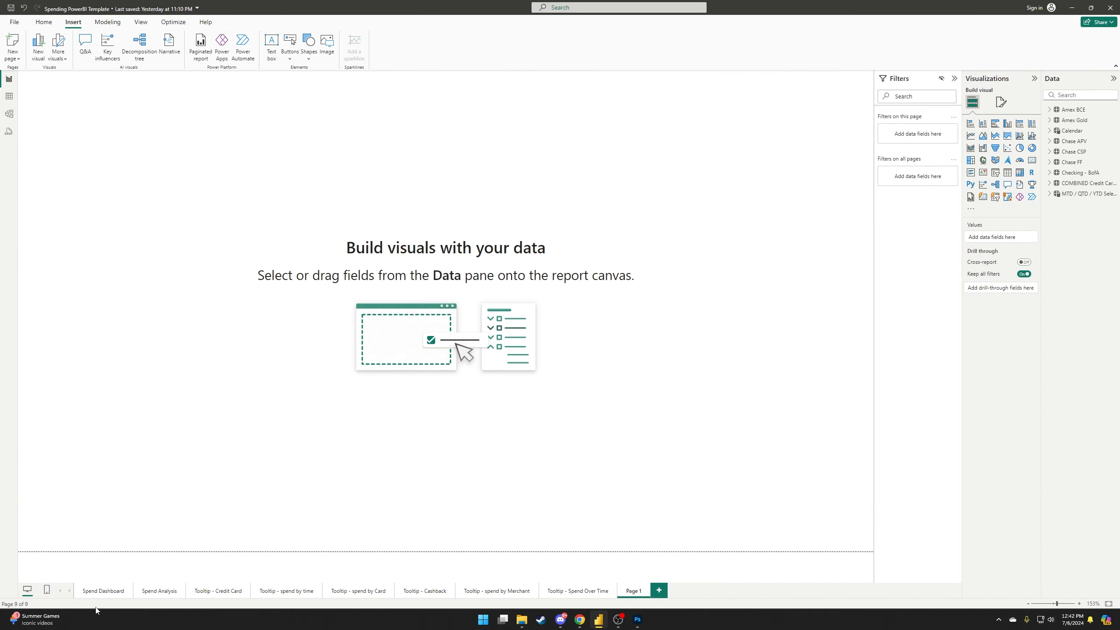
left_click(103, 590)
left_click(288, 155)
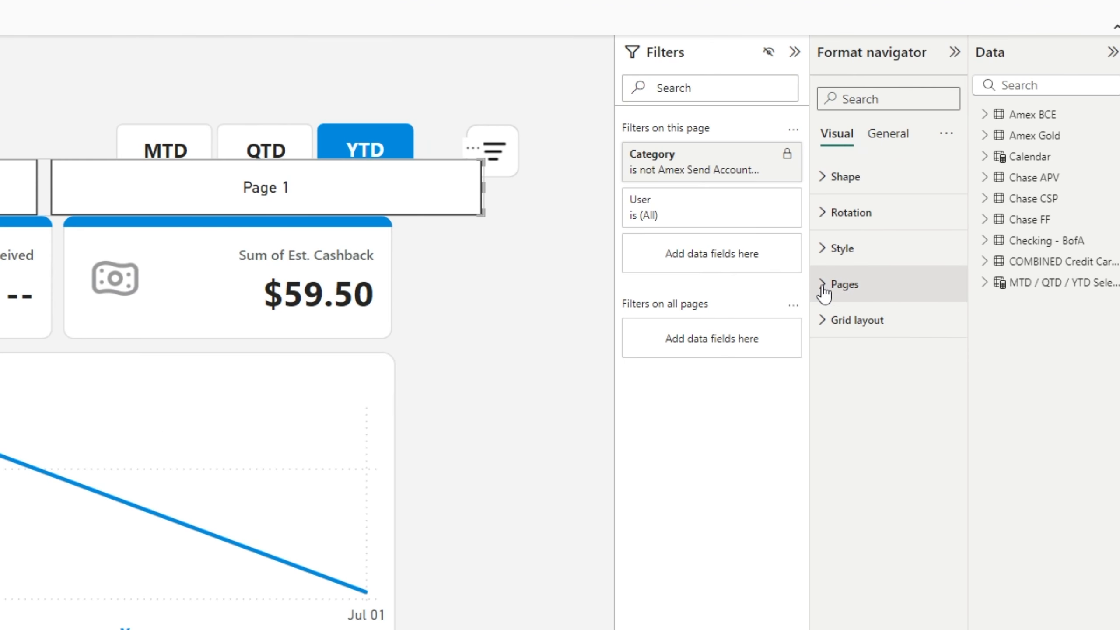
Toggle Page 1 off and on in the navigator's Pages list, then delete the Page 1 page.
left_click(823, 286)
left_click(838, 444)
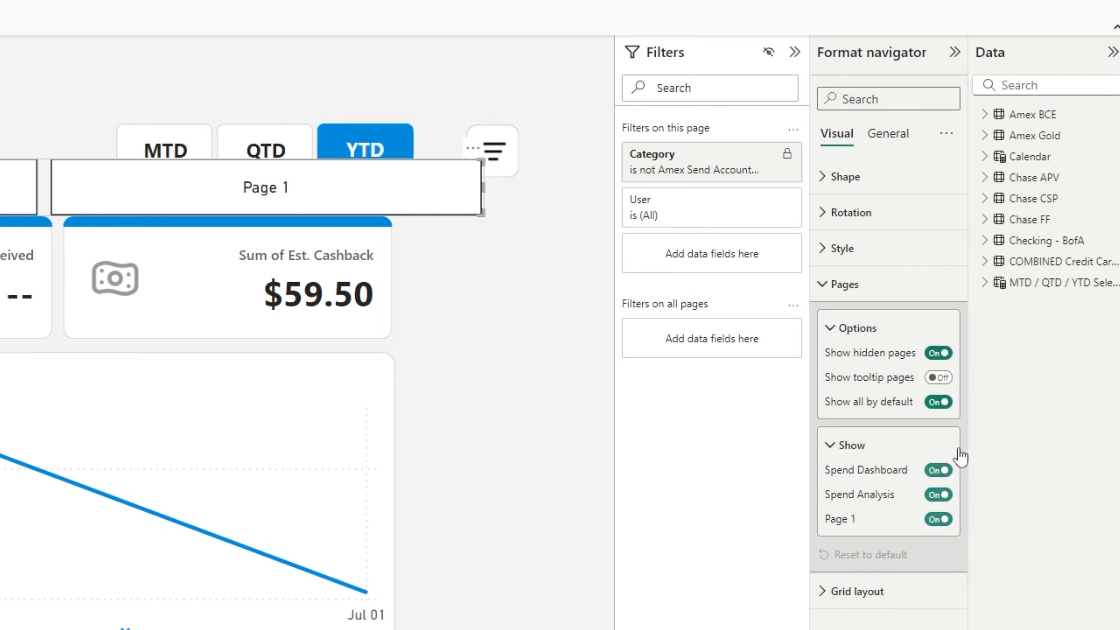
left_click(939, 520)
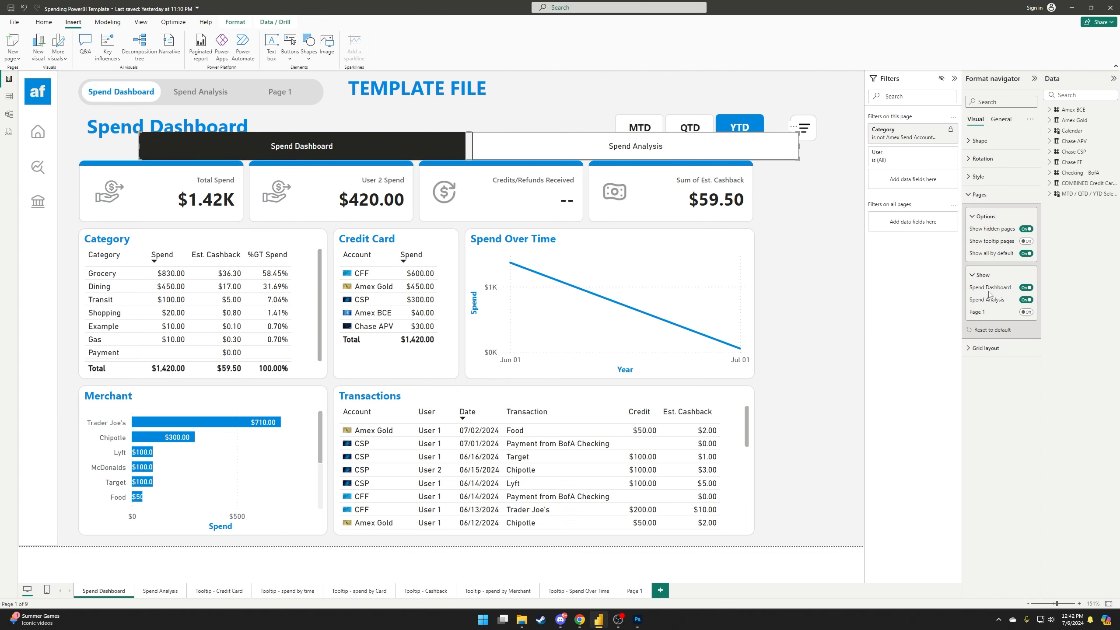
left_click(1026, 313)
left_click(648, 590)
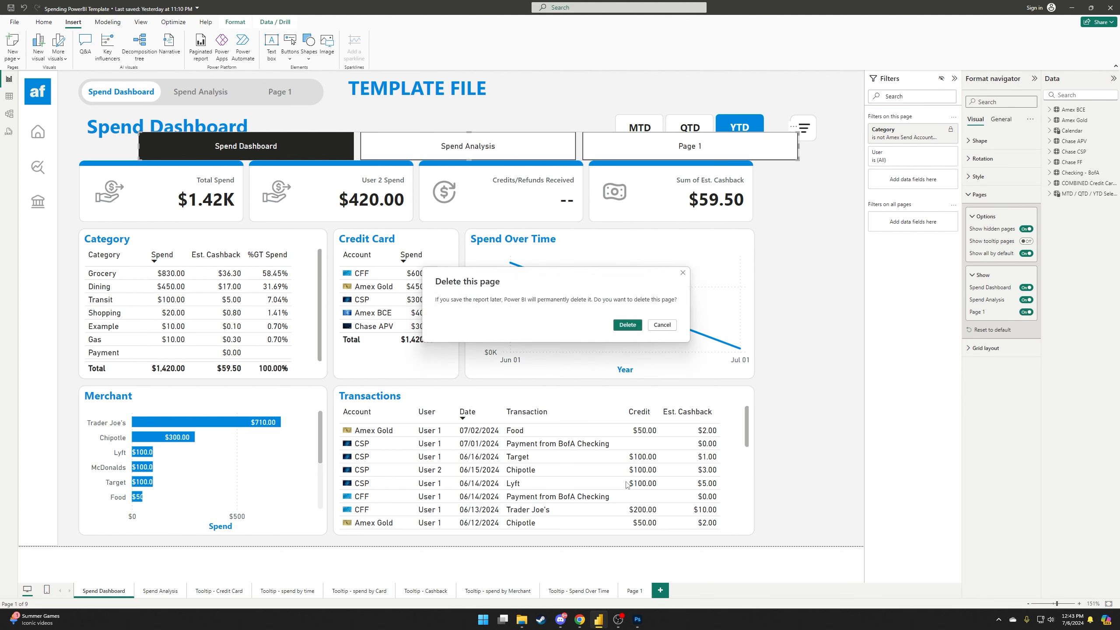
left_click(637, 322)
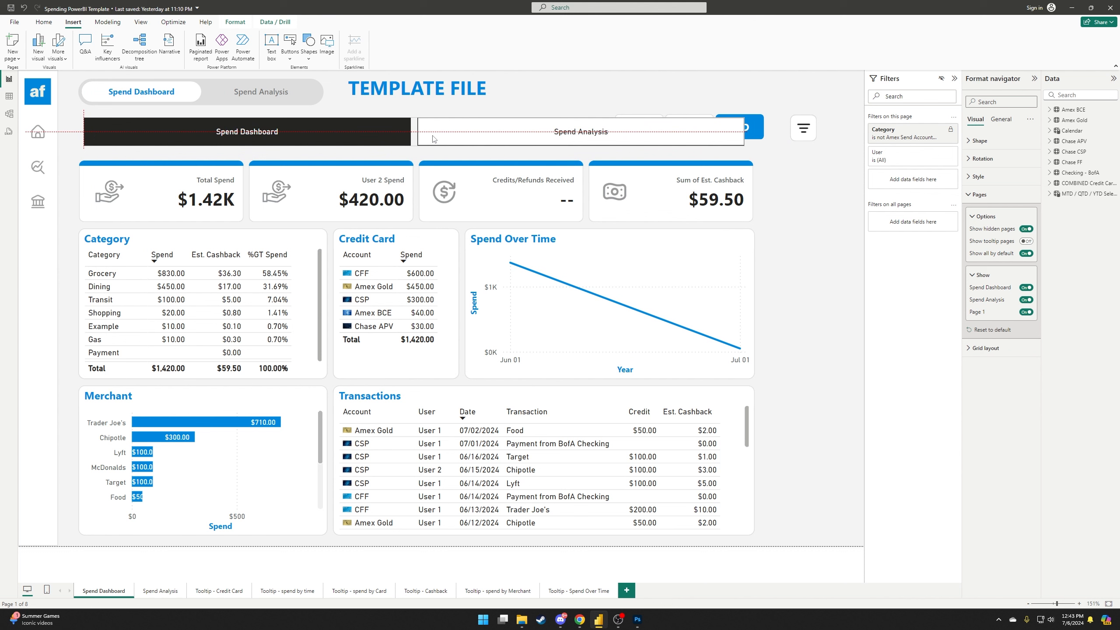
Narrow the page navigator and move it left and higher on the page.
left_click_drag(110, 127, 277, 129)
left_click_drag(414, 127, 345, 141)
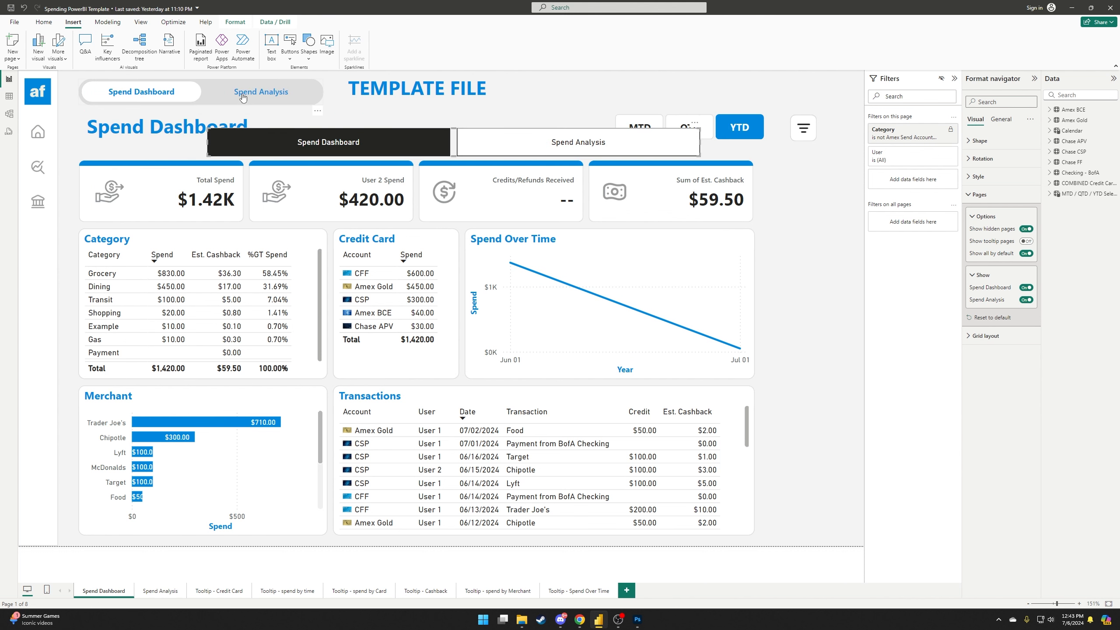
left_click_drag(455, 146, 449, 128)
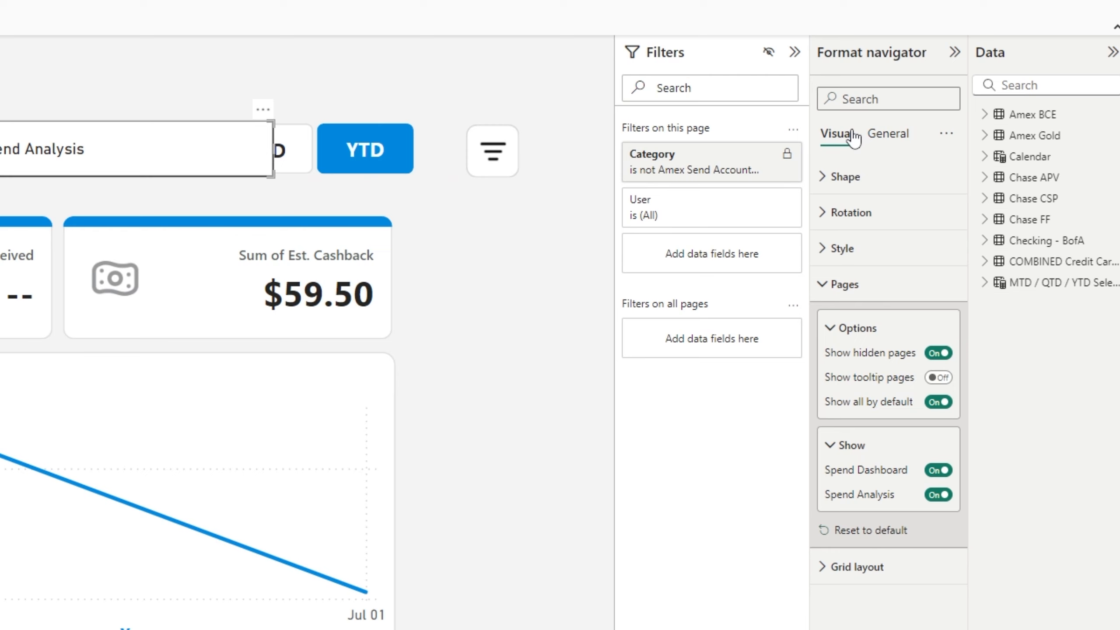
Set the navigator shape to Rounded Rectangle at 50%, then Pill, and nudge it left.
left_click(824, 177)
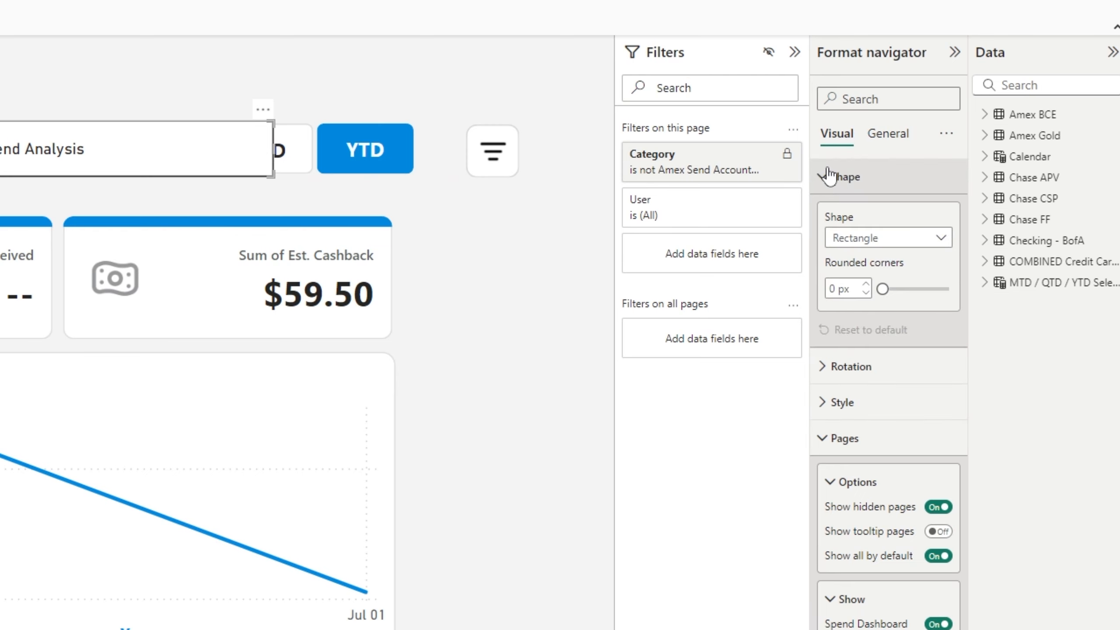
left_click(874, 240)
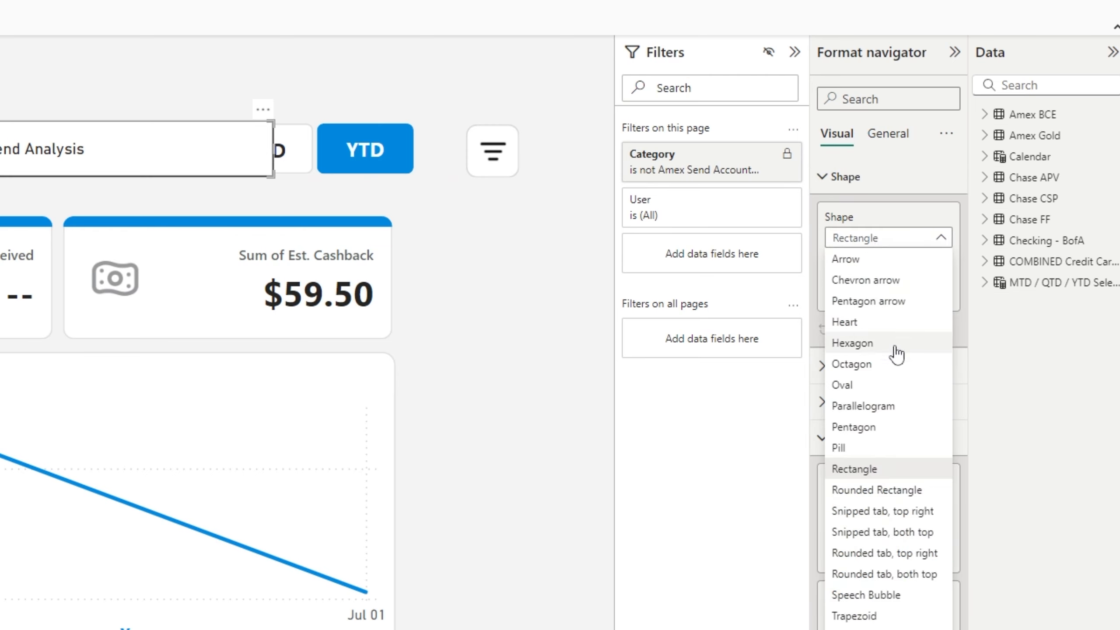
left_click(886, 498)
left_click_drag(919, 290, 1022, 305)
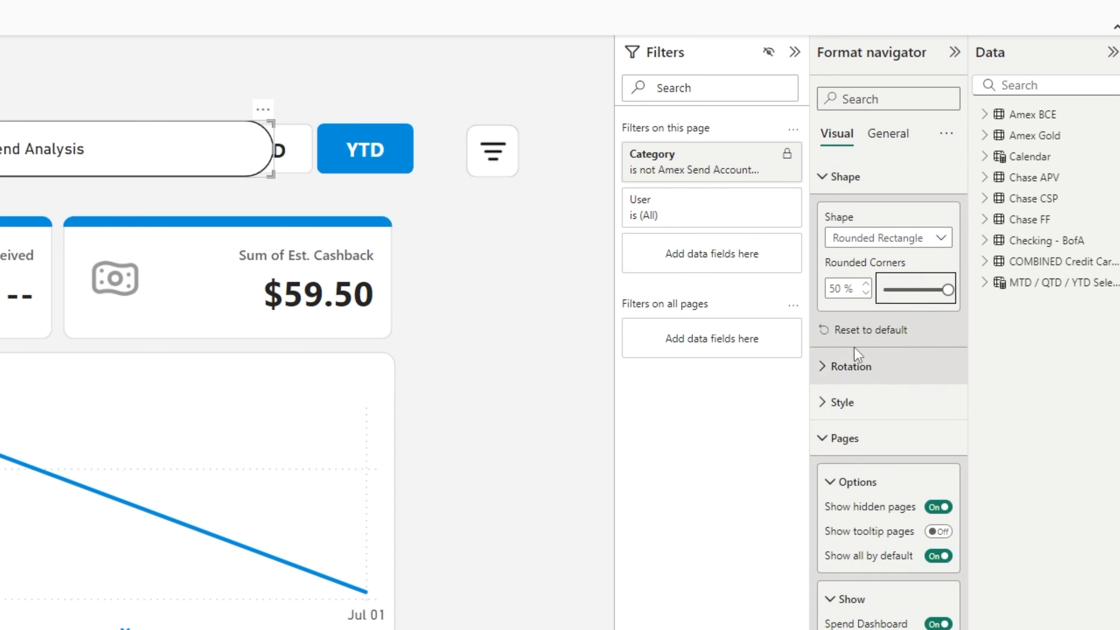
left_click(919, 240)
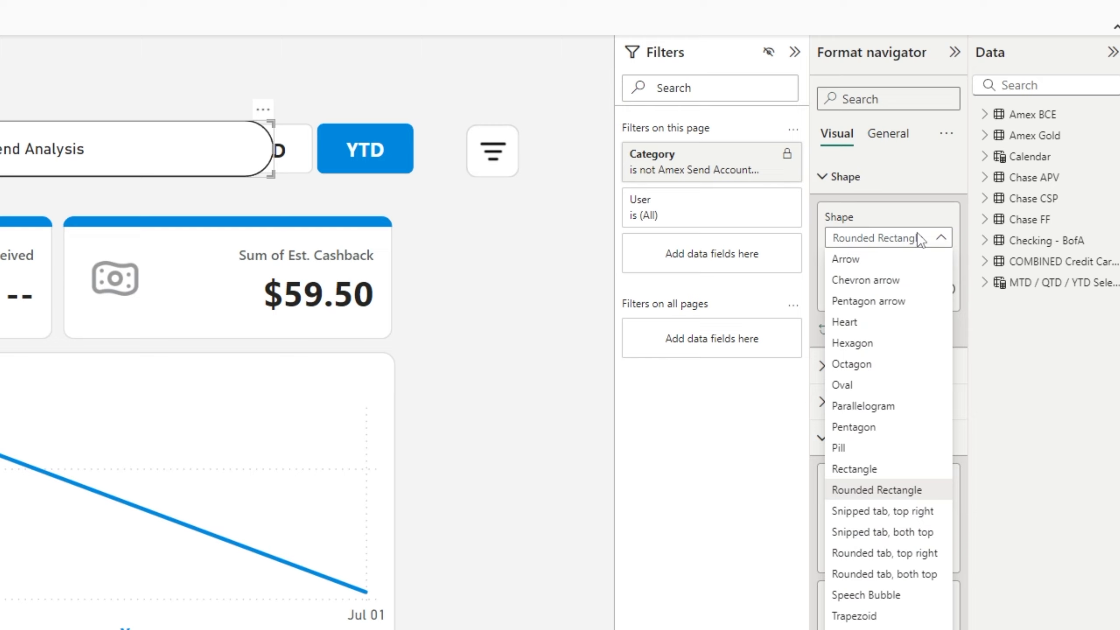
left_click(867, 448)
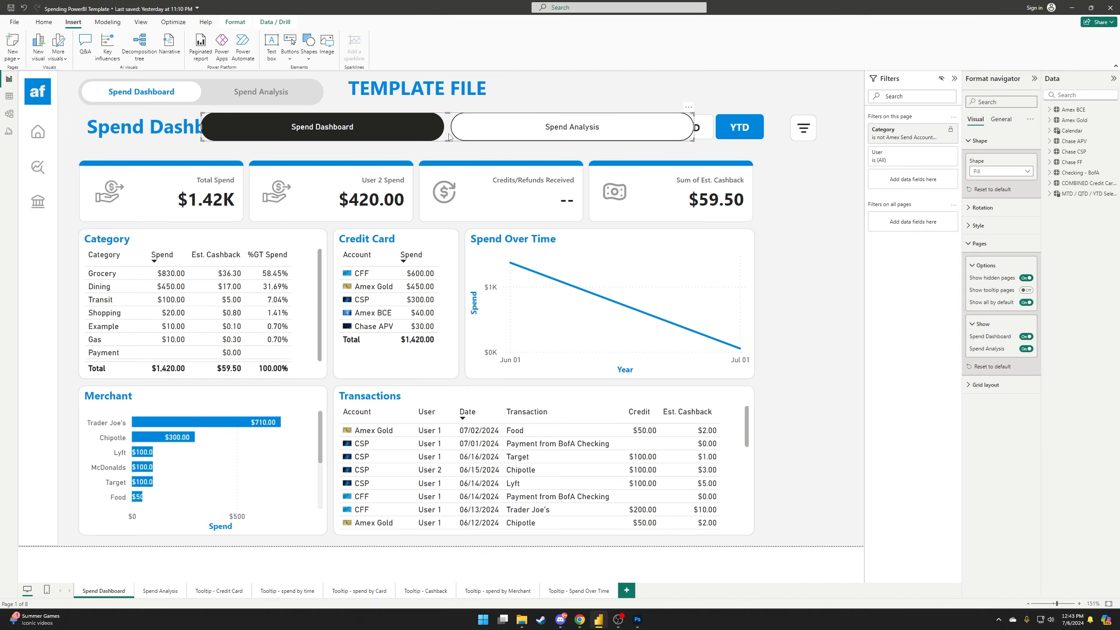
left_click_drag(449, 137, 422, 153)
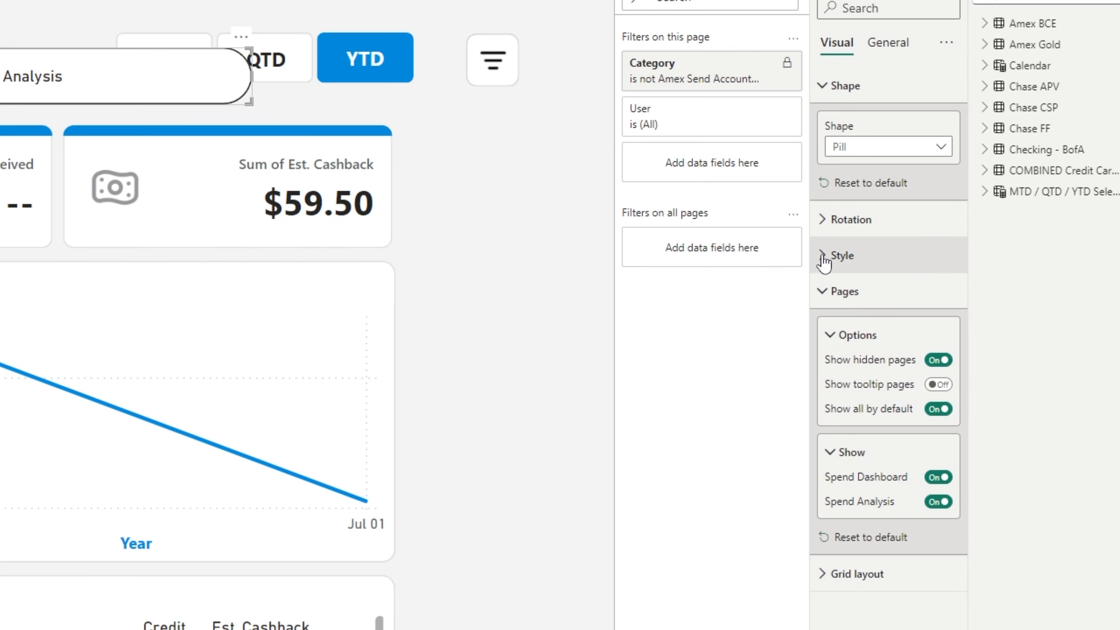
Set the selected button's font to Segoe UI Bold.
left_click(824, 260)
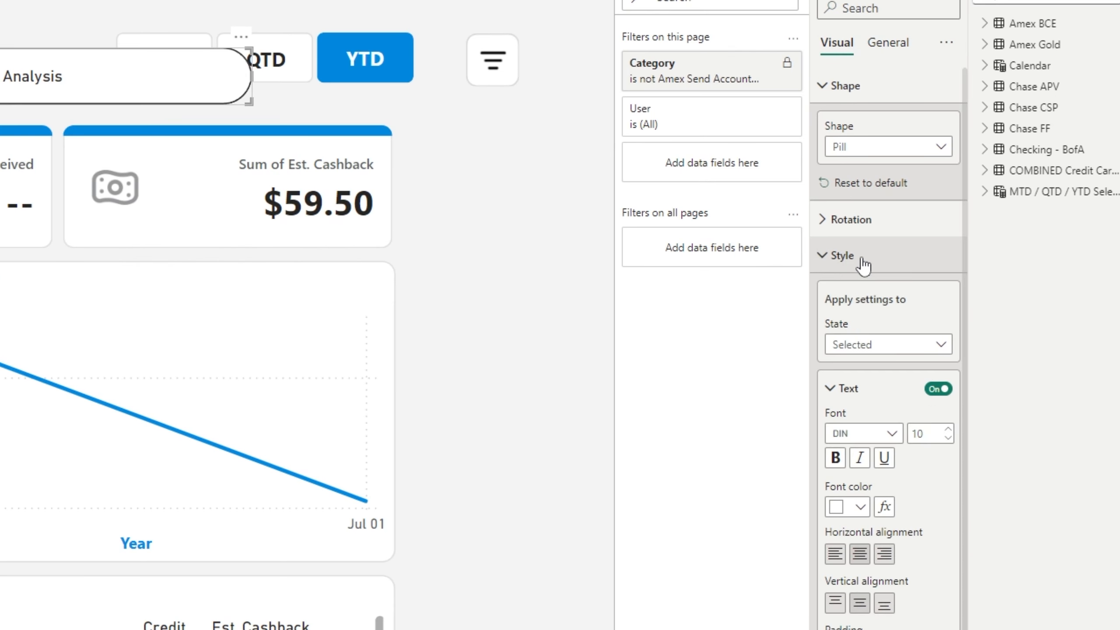
scroll(857, 367, "down", 4)
scroll(895, 216, "up", 3)
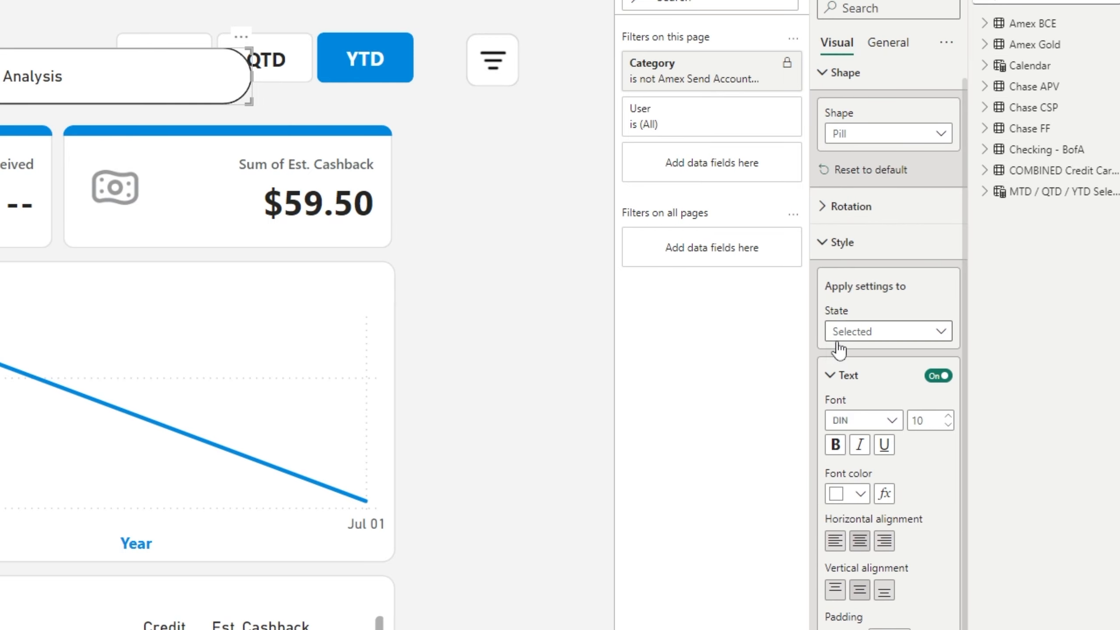
scroll(839, 335, "down", 2)
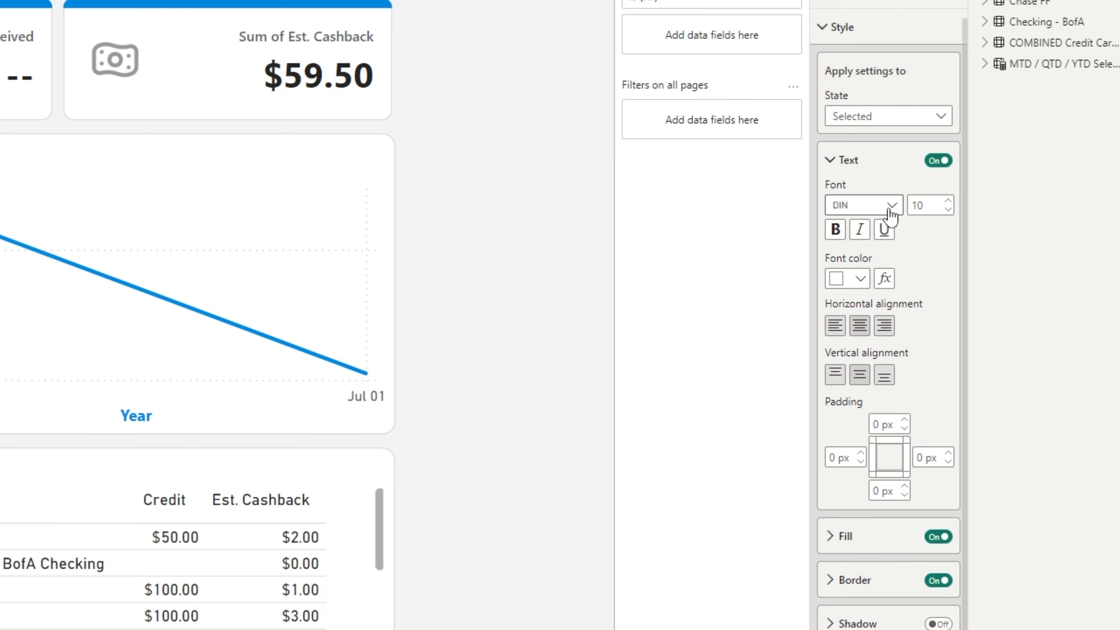
left_click(1000, 263)
scroll(1003, 304, "down", 5)
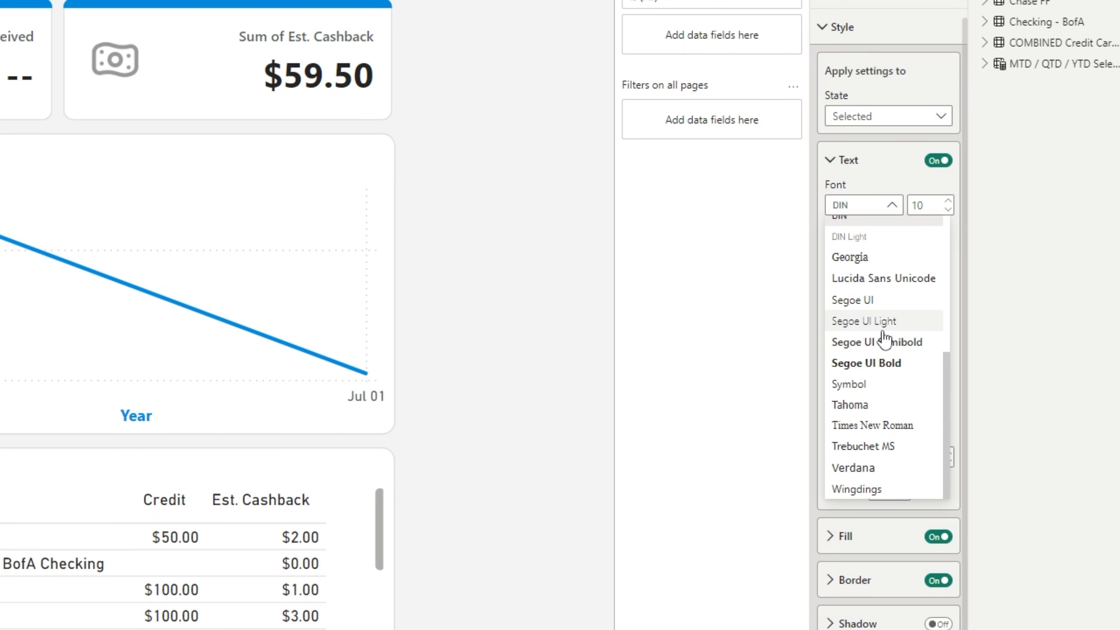
left_click(864, 362)
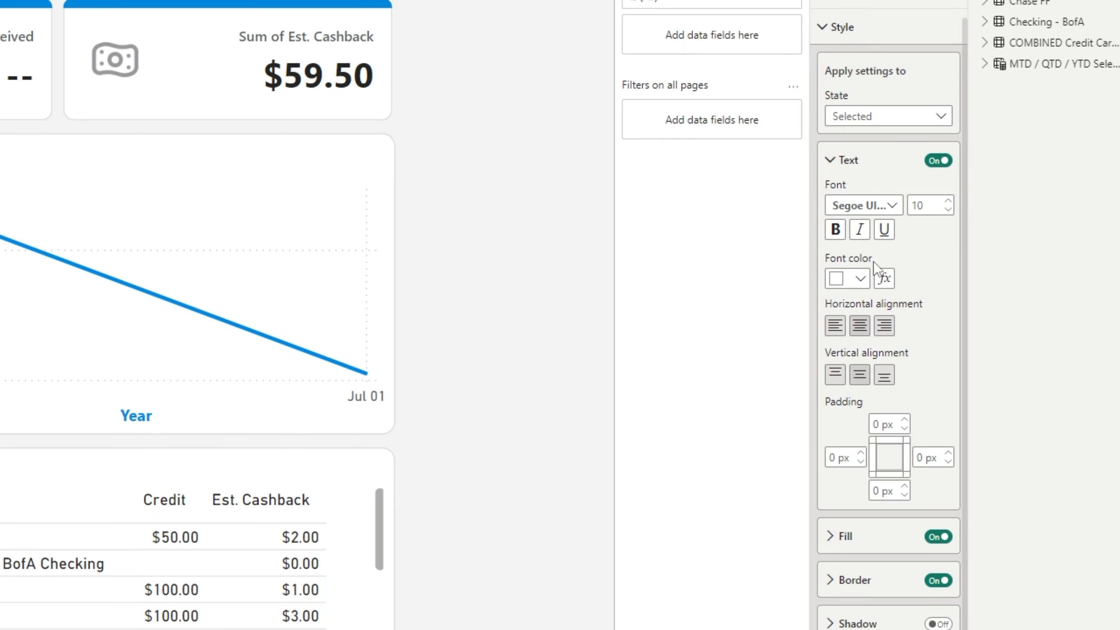
Set the selected button's font colour to blue #0088DF.
scroll(879, 336, "down", 2)
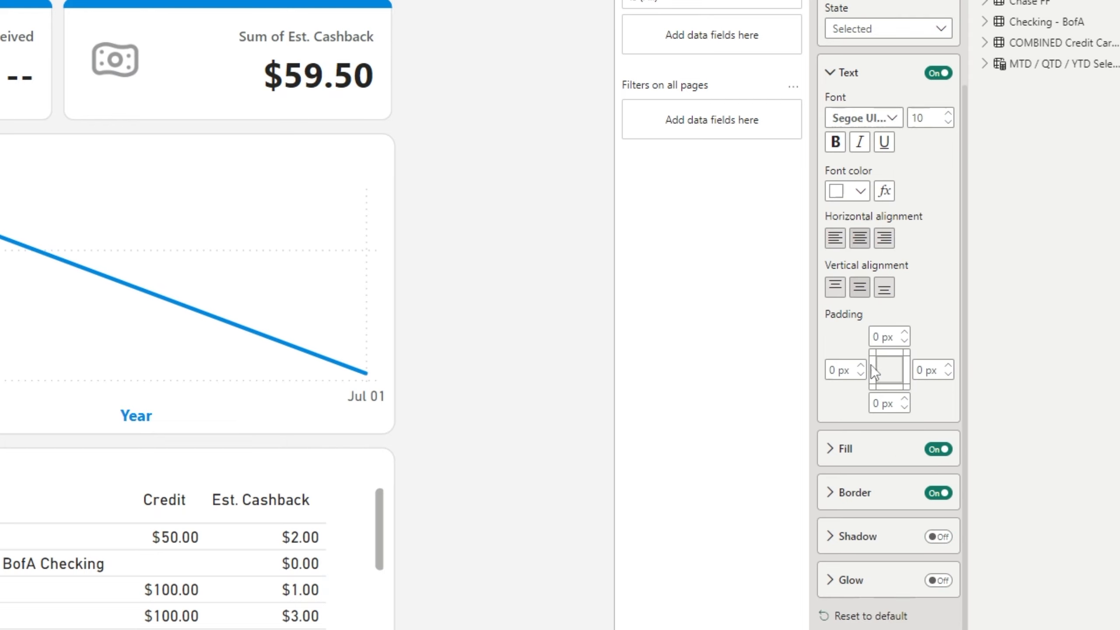
left_click(859, 195)
left_click(870, 490)
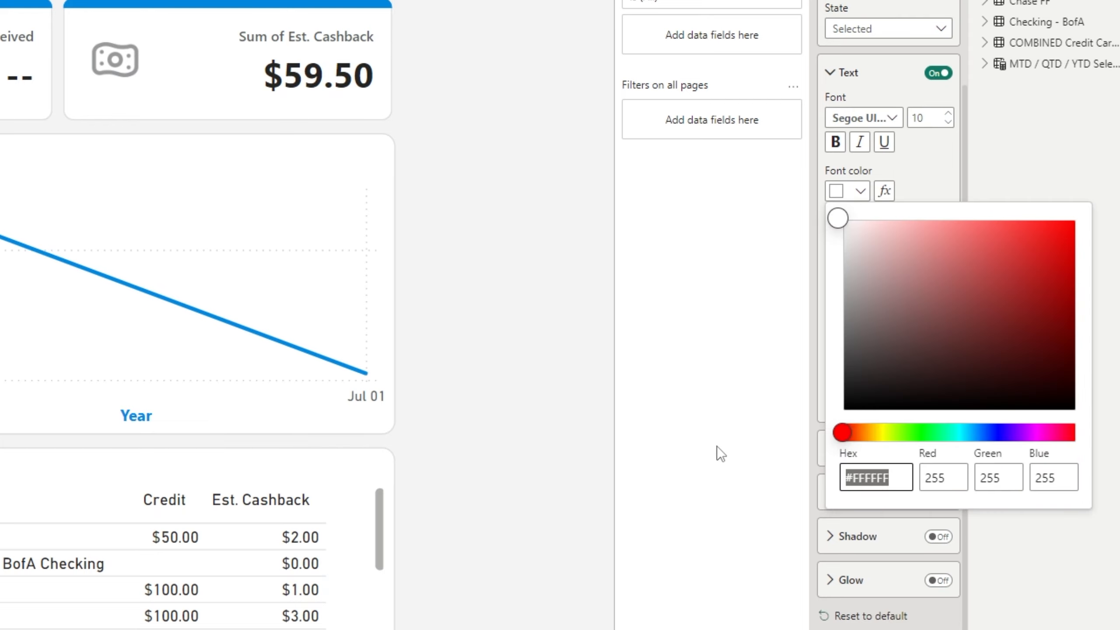
type("#0088DF")
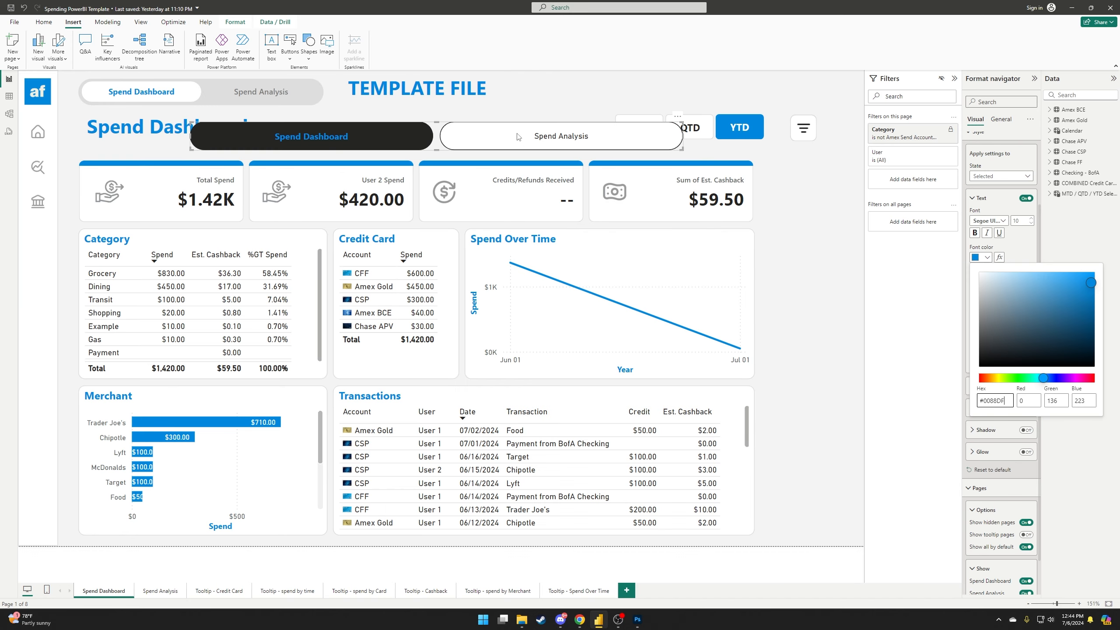
left_click(1024, 248)
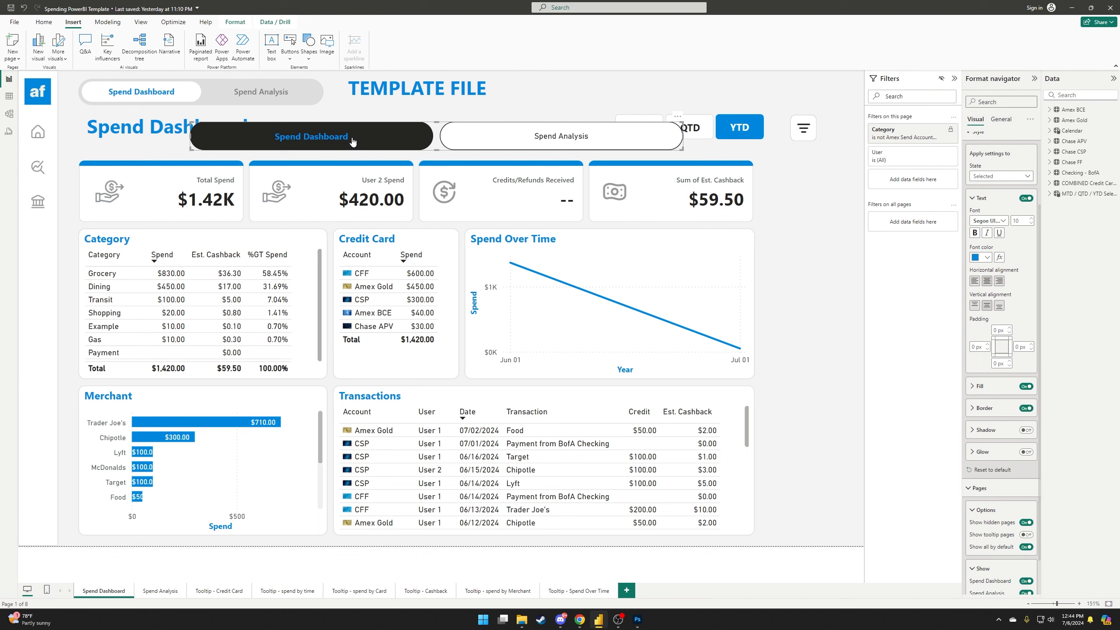
Fill the selected navigator button white and switch the button borders off.
left_click(973, 388)
left_click(998, 404)
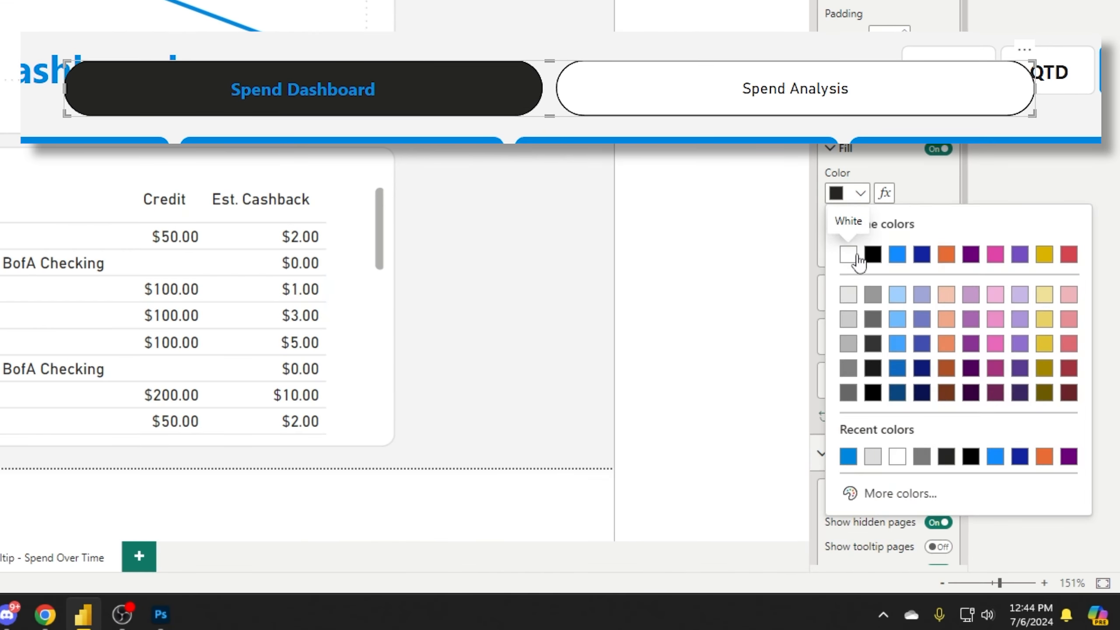
left_click(991, 434)
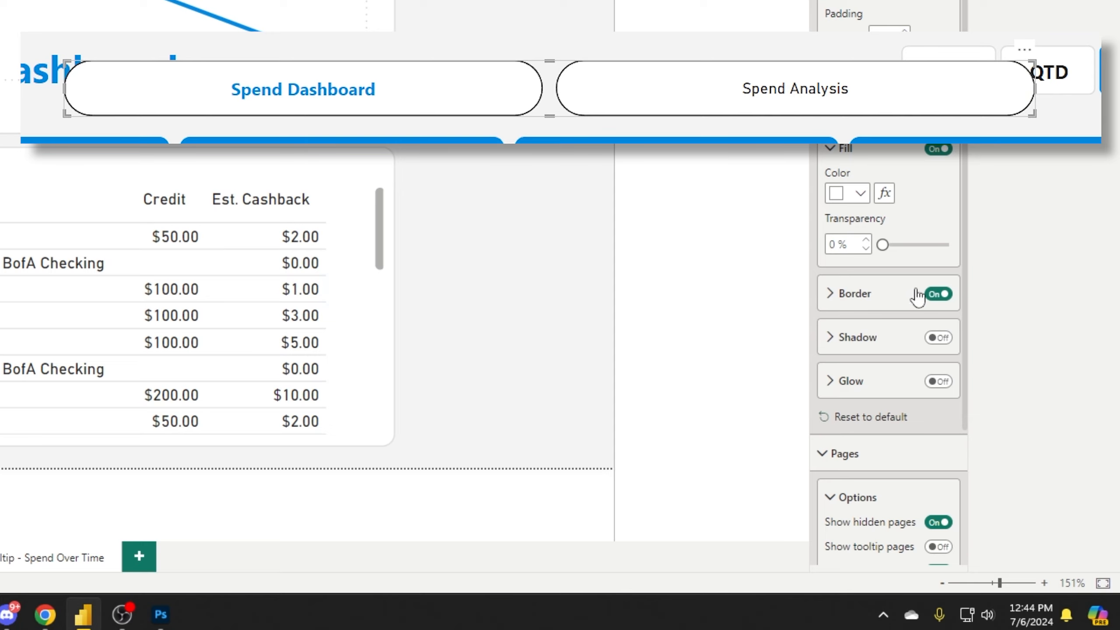
left_click(938, 295)
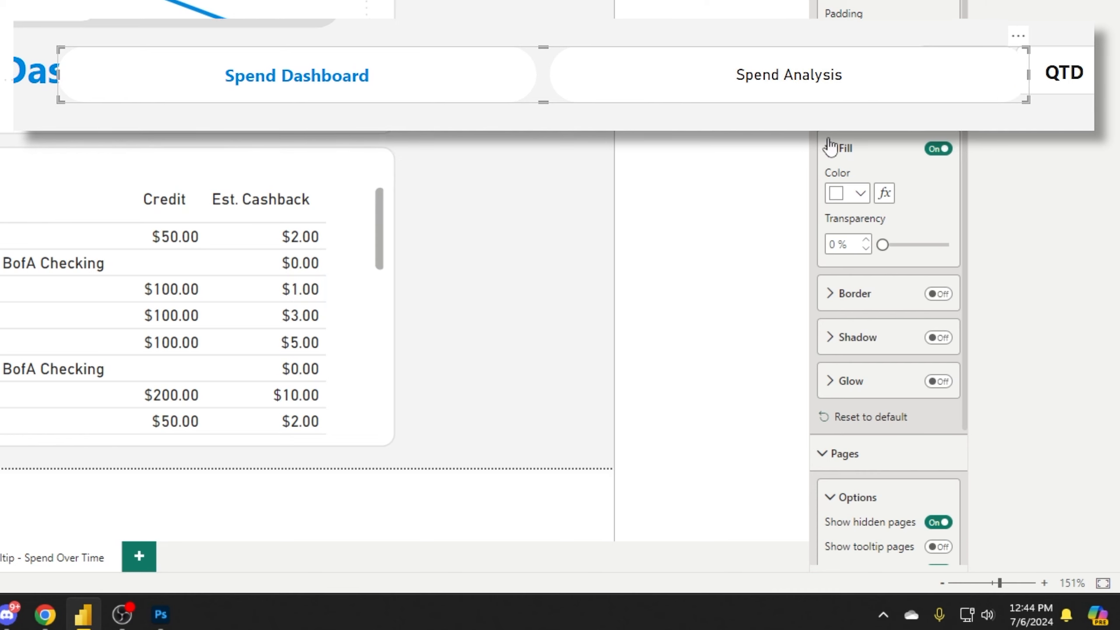
scroll(839, 331, "down", 4)
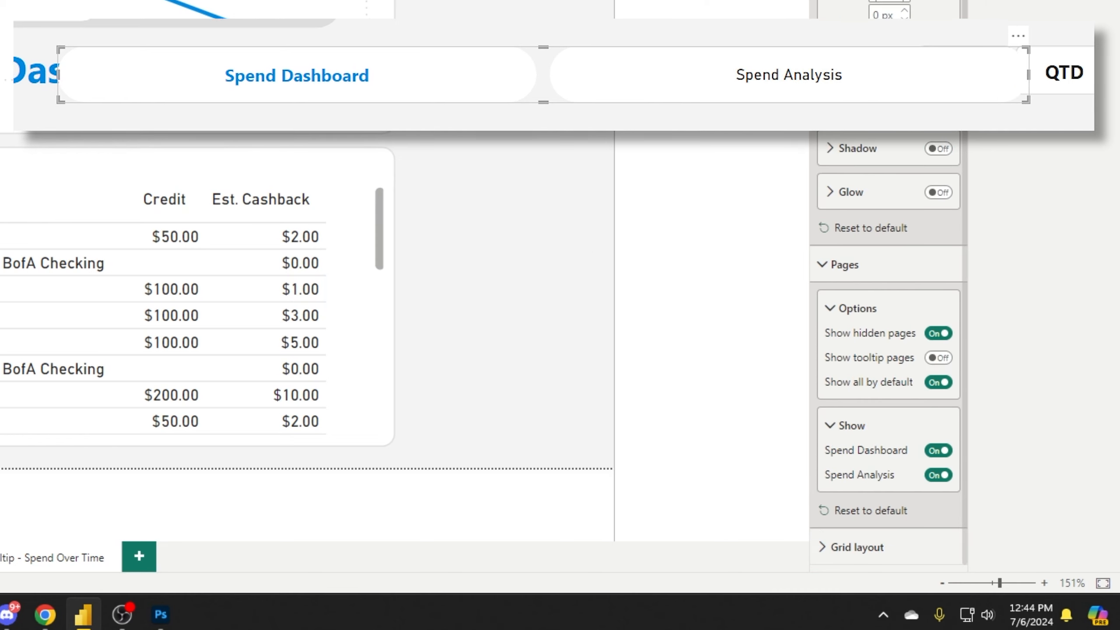
scroll(888, 309, "up", 4)
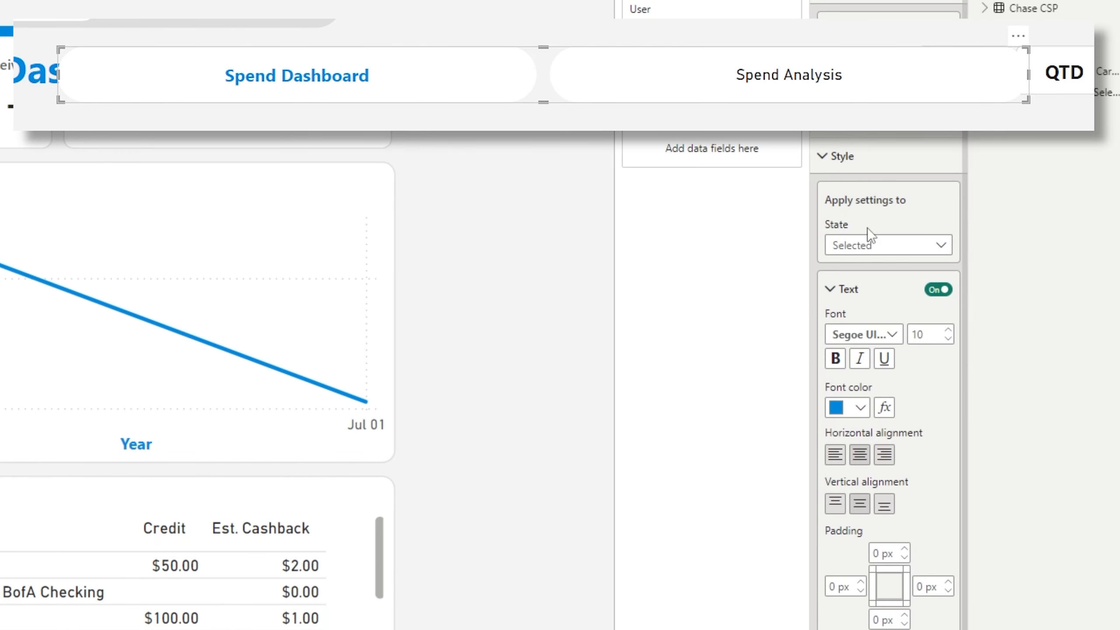
Switch the style state to unselected and make the unselected button text grey.
left_click(871, 245)
left_click(860, 268)
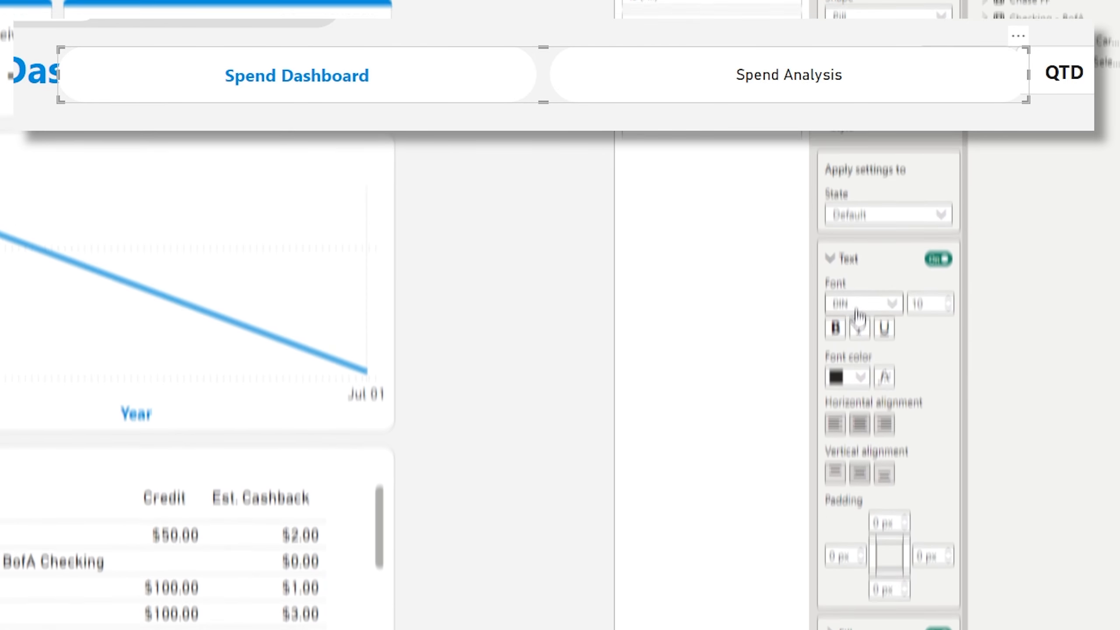
left_click(859, 267)
left_click(864, 569)
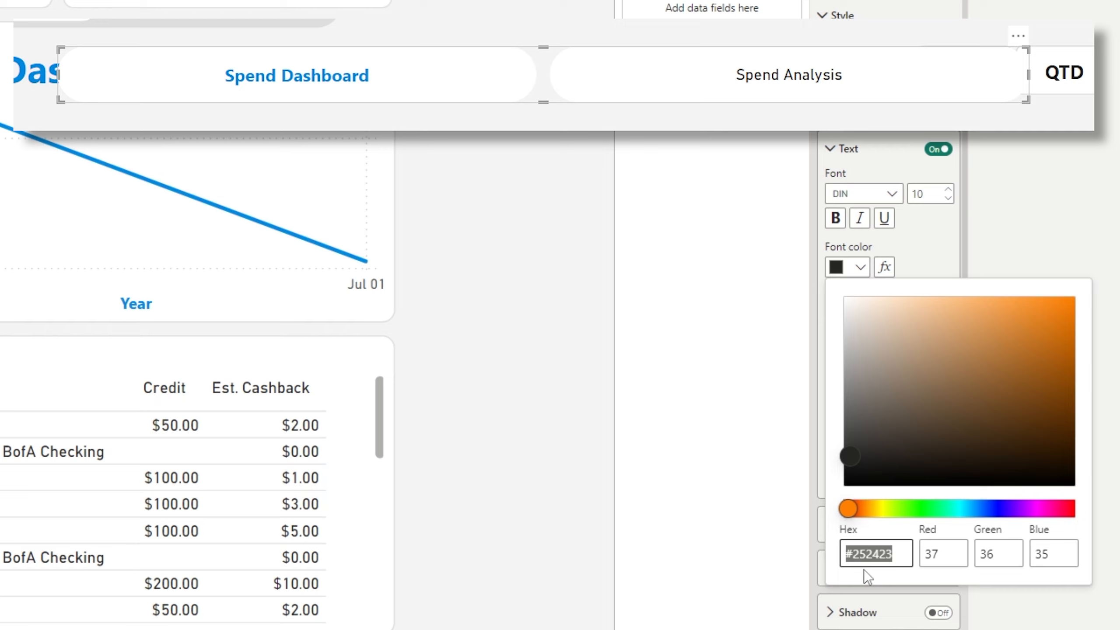
left_click_drag(902, 554, 854, 556)
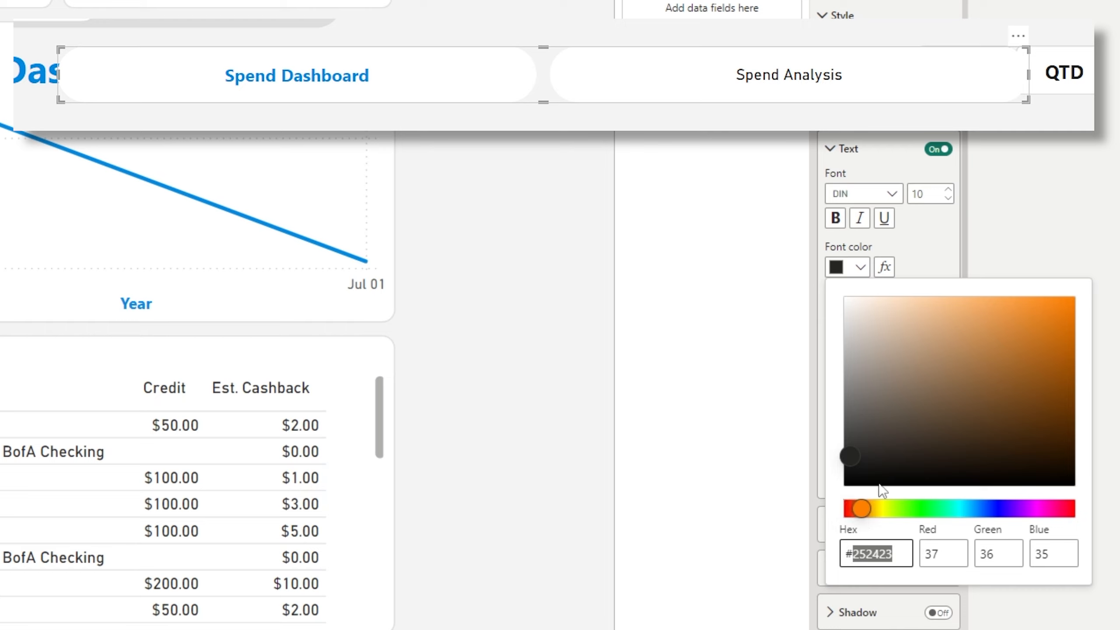
left_click(900, 252)
left_click(859, 267)
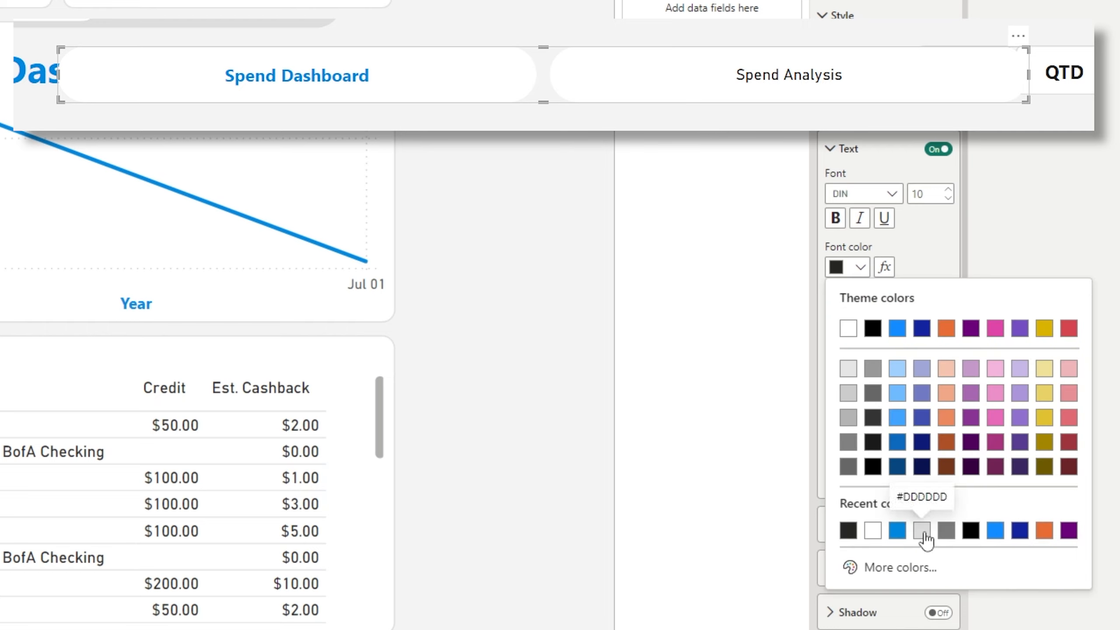
left_click(946, 530)
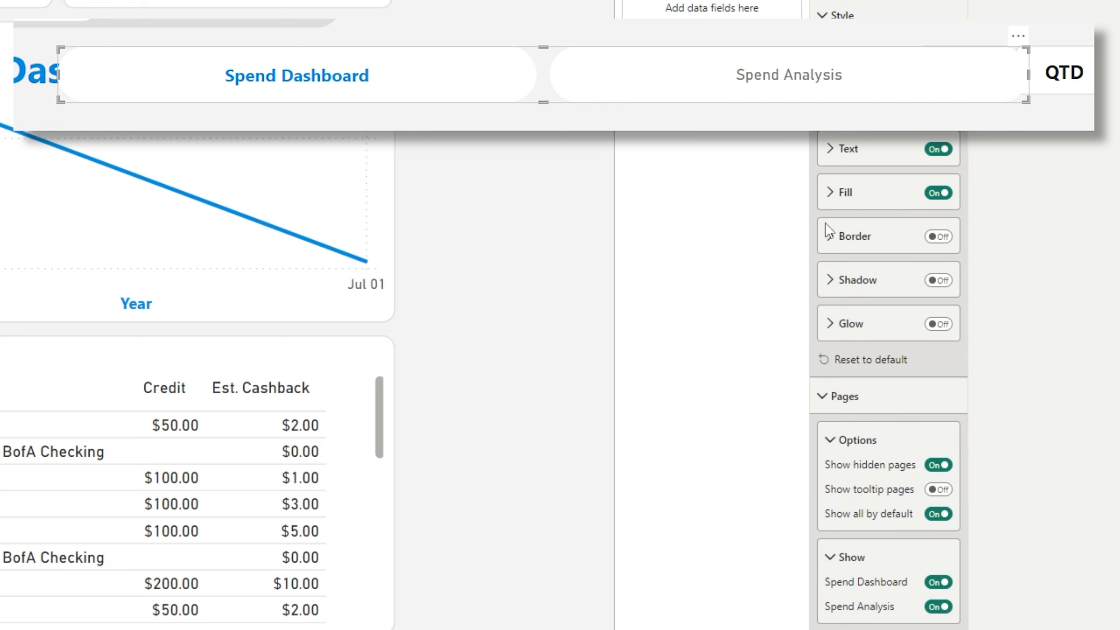
Give unselected buttons a light grey fill and move the navigator left into alignment.
left_click(829, 194)
left_click(846, 237)
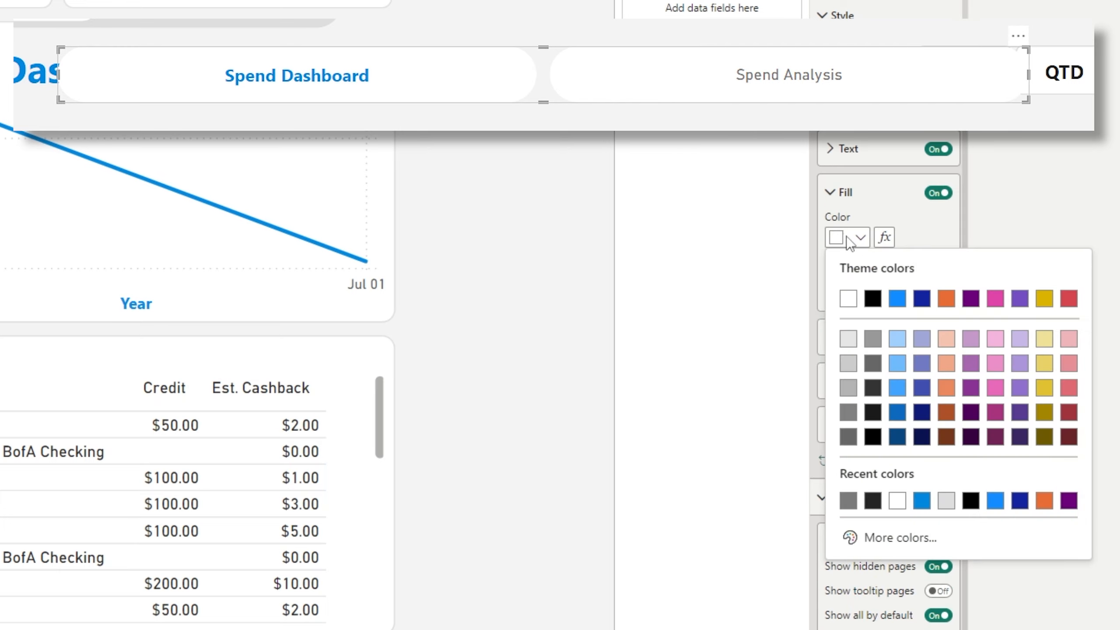
left_click(945, 505)
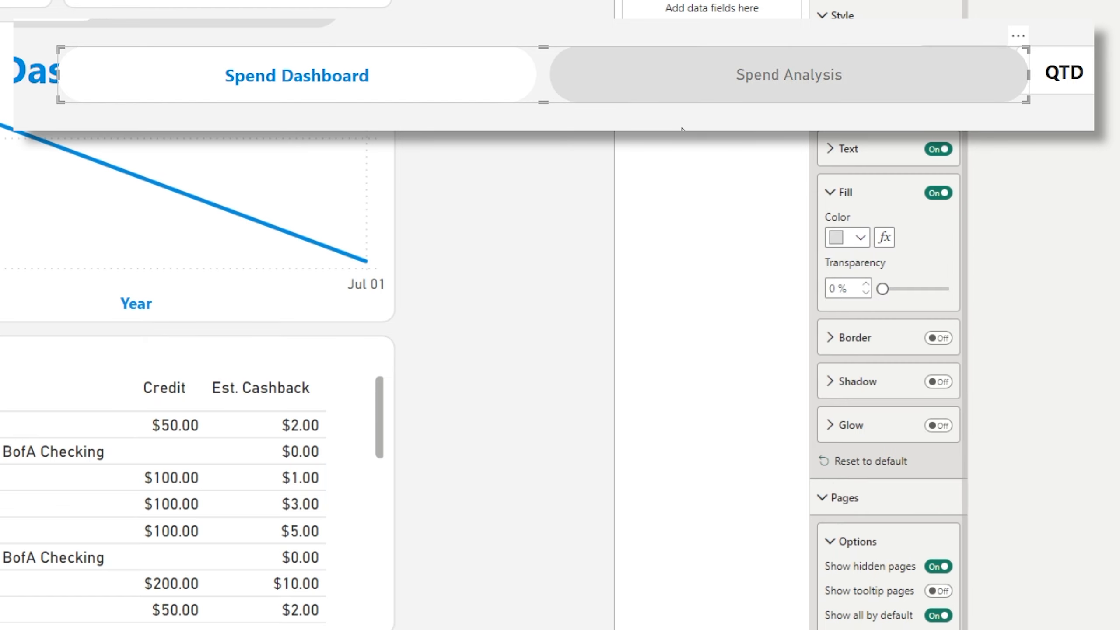
left_click_drag(578, 70, 463, 84)
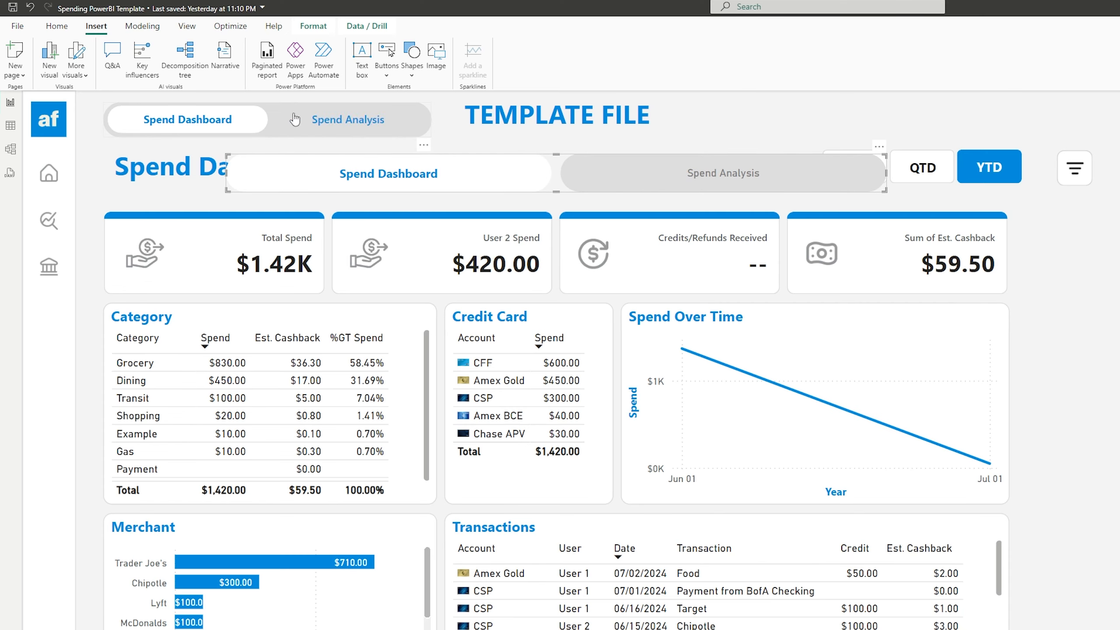
mouse_move(677, 175)
left_mouse_down()
mouse_move(665, 173)
mouse_move(677, 176)
left_mouse_up()
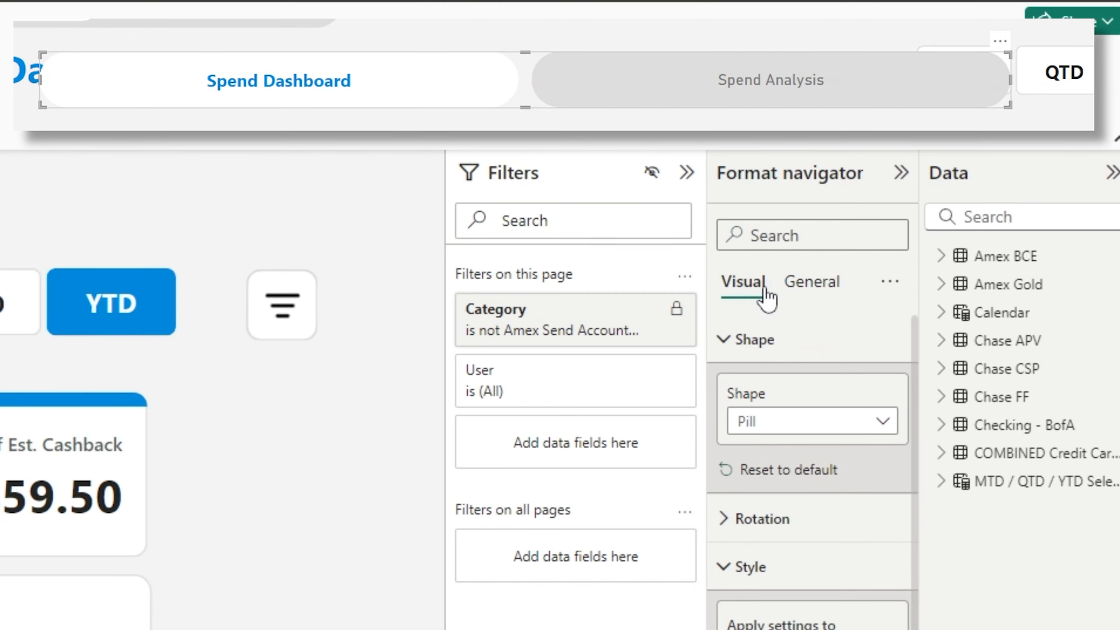
Turn on the navigator's background under Effects and set it to light grey #DDDDDD.
left_click(813, 284)
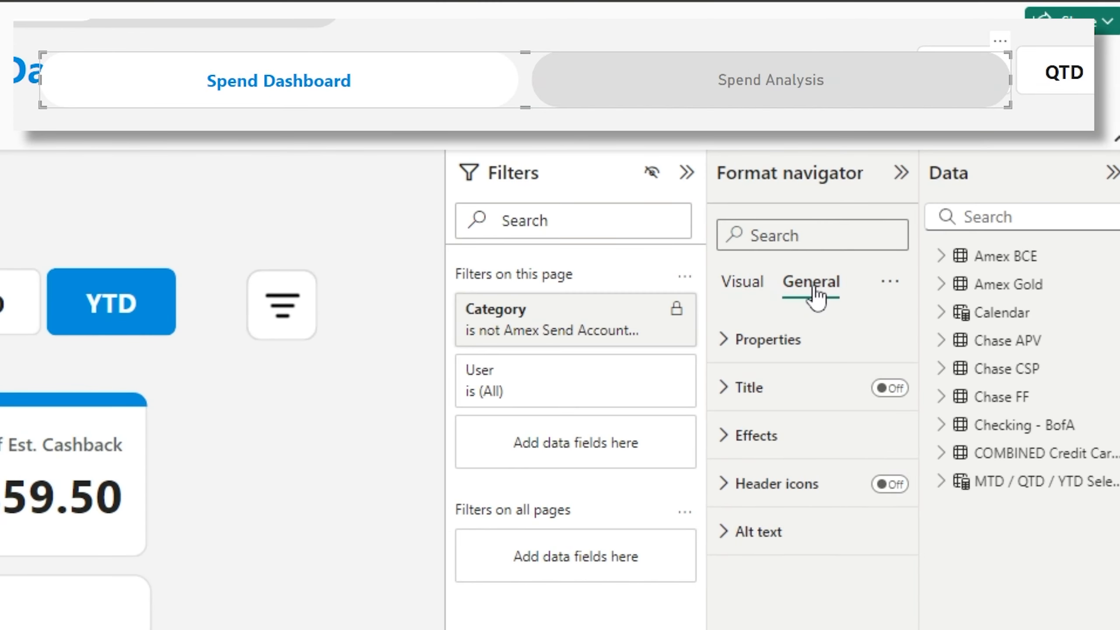
left_click(730, 450)
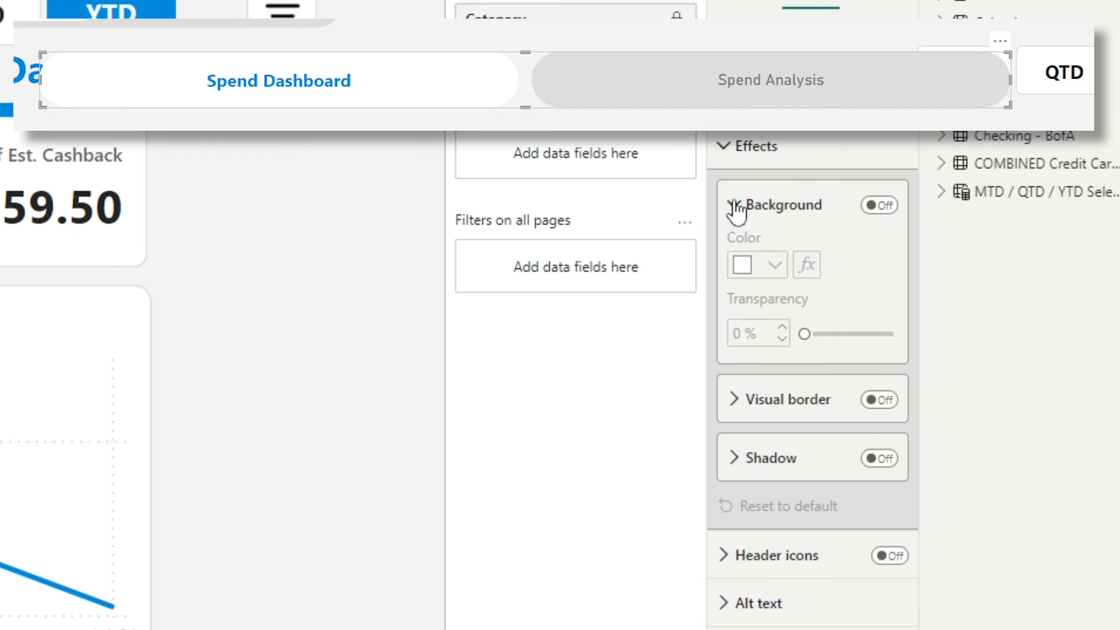
left_click(879, 205)
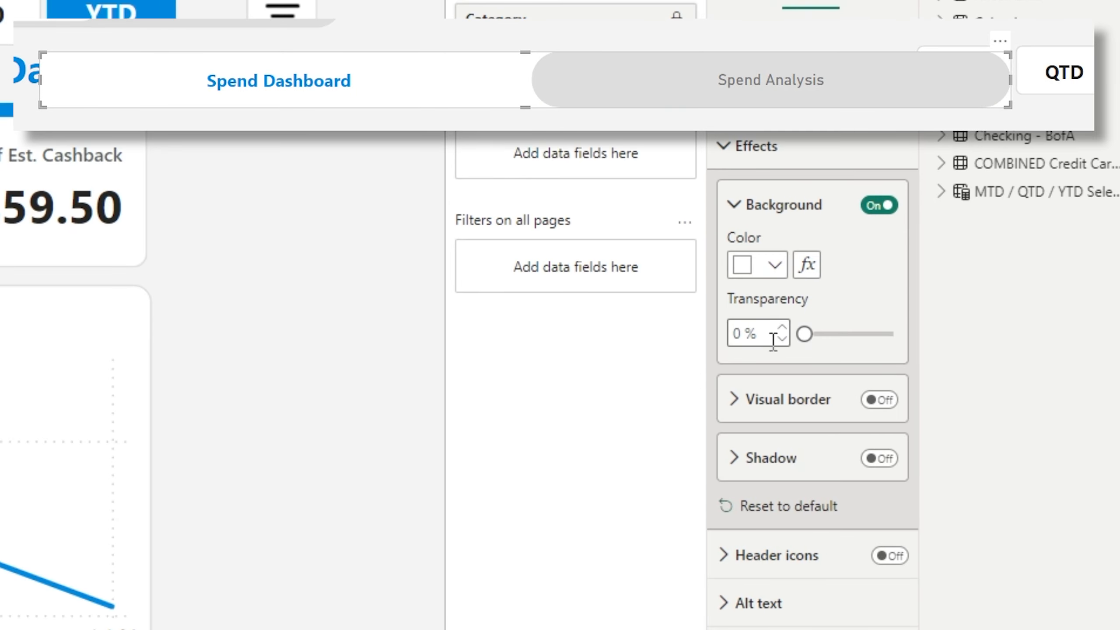
left_click(770, 271)
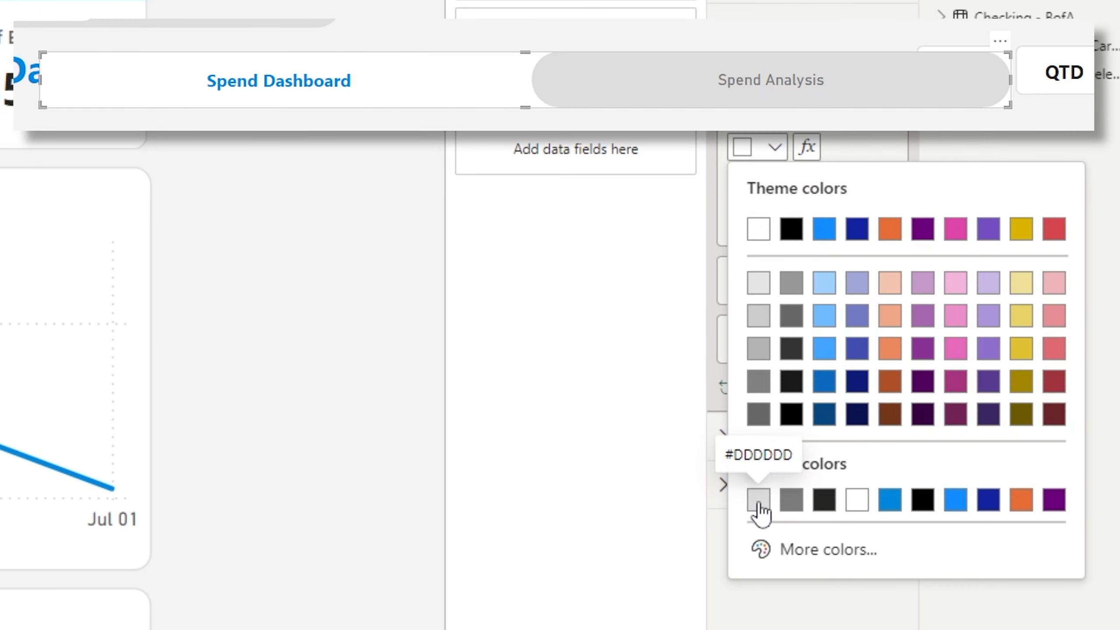
left_click(759, 503)
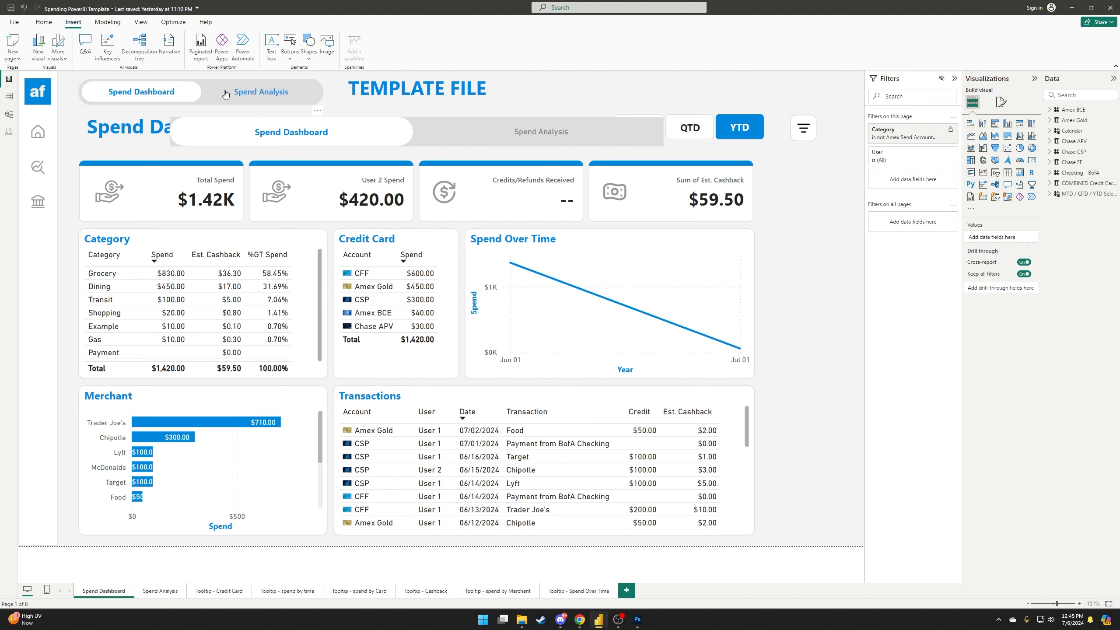
left_click(418, 142)
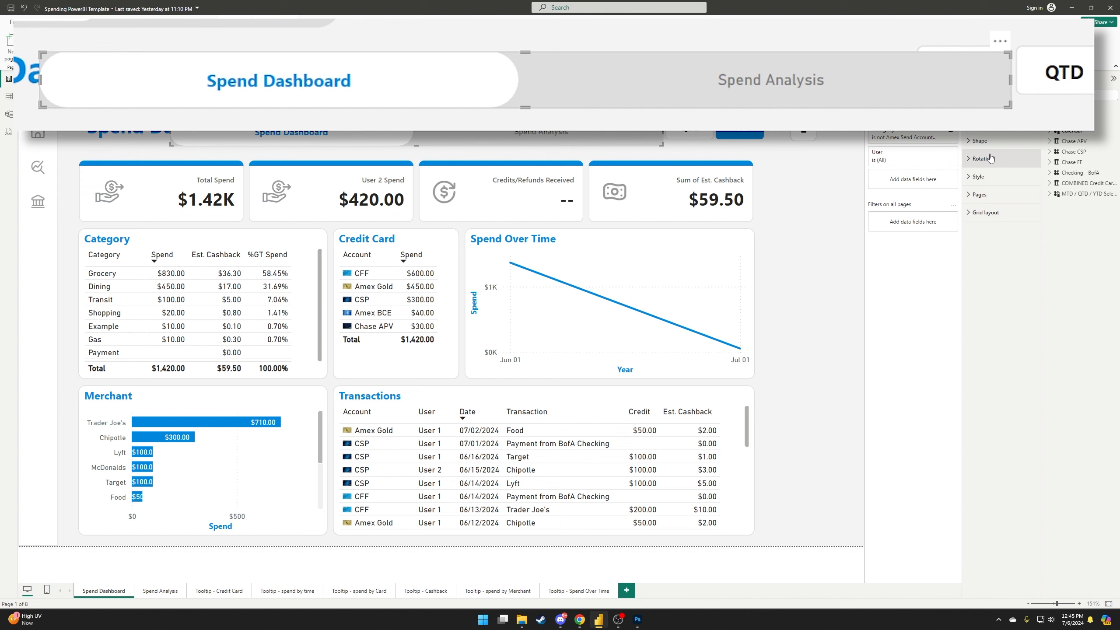
Turn on the navigator's visual border with 30 px rounded corners in light grey.
left_click(1007, 118)
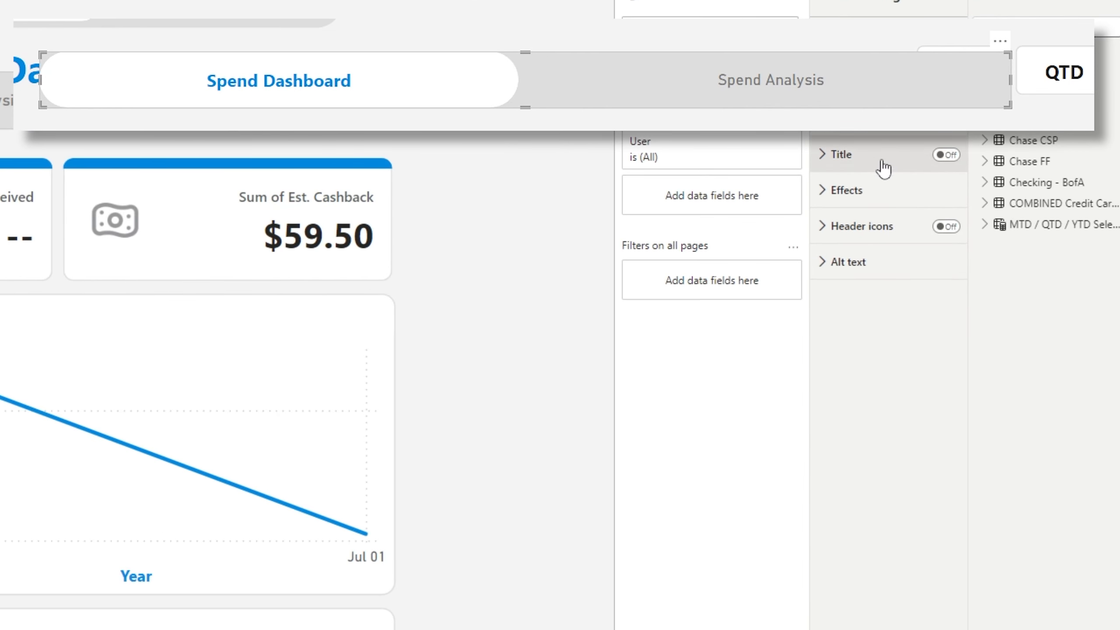
left_click(826, 126)
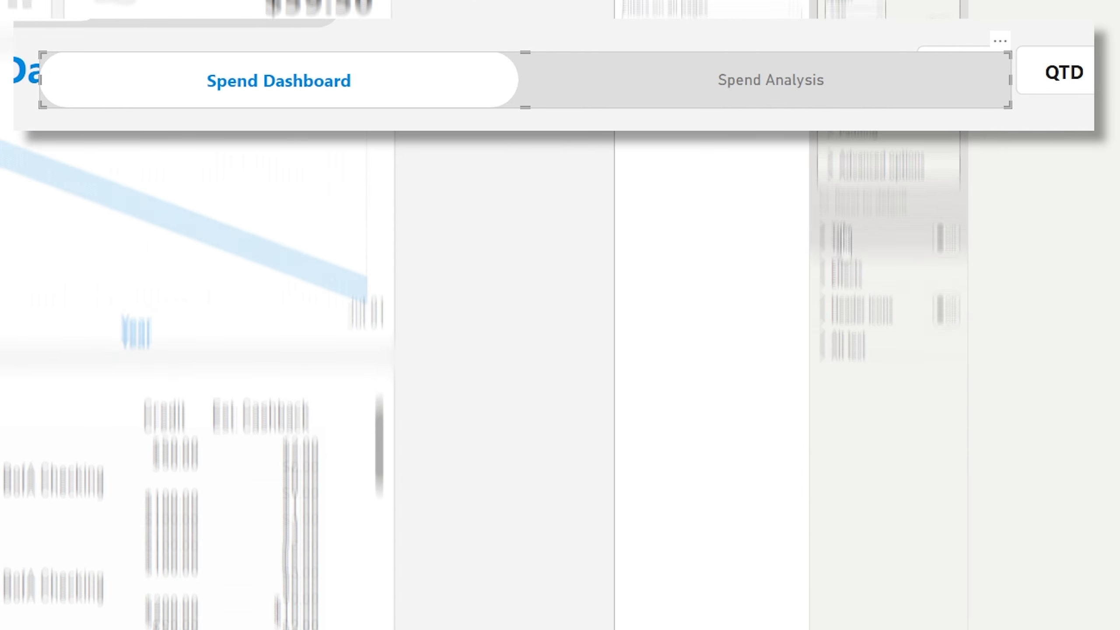
left_click(823, 238)
left_click(823, 238)
left_click(823, 276)
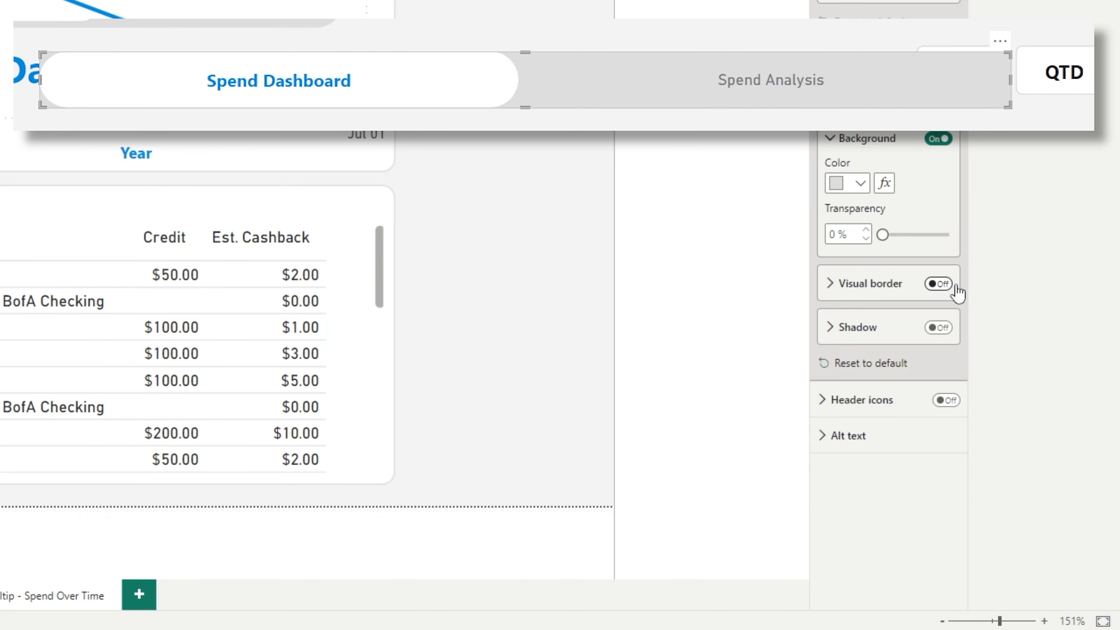
left_click(937, 284)
left_click(830, 284)
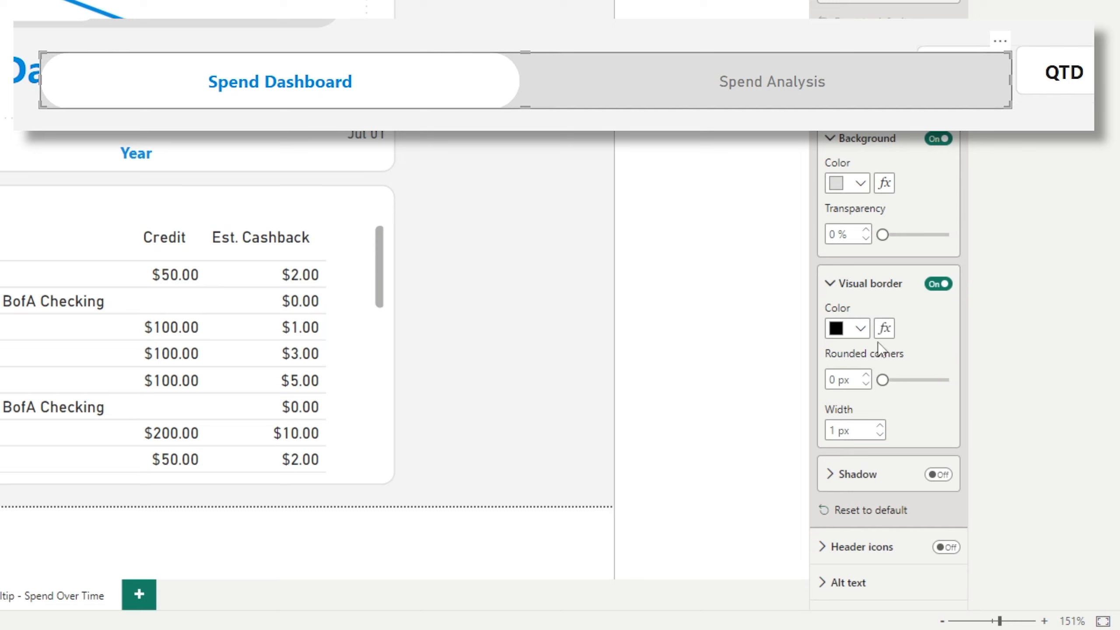
left_click_drag(883, 380, 949, 380)
left_click(860, 328)
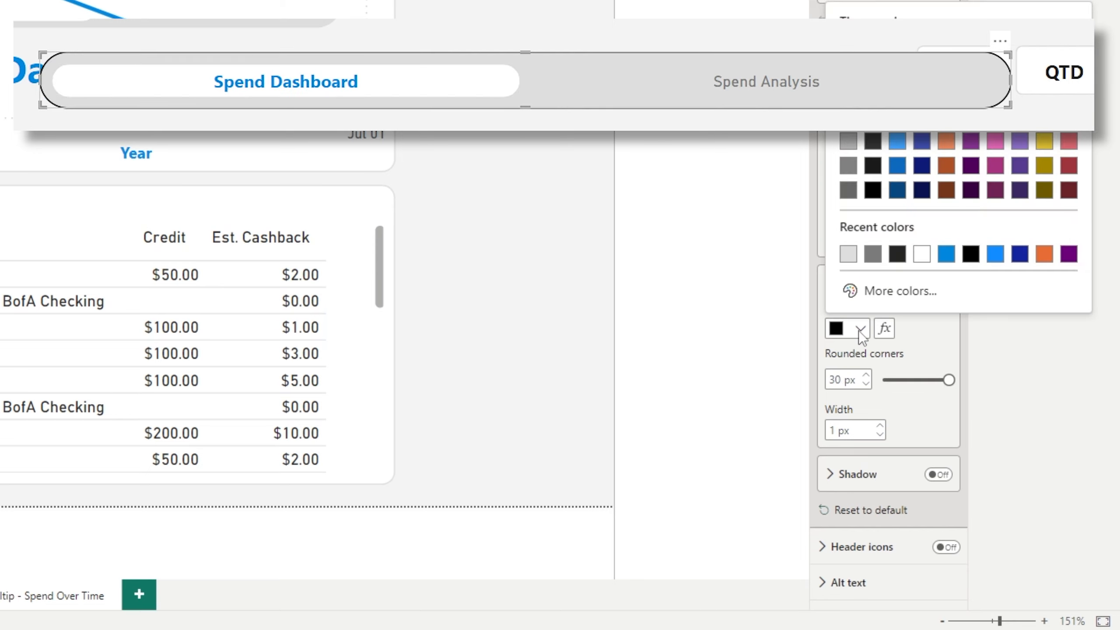
left_click(854, 257)
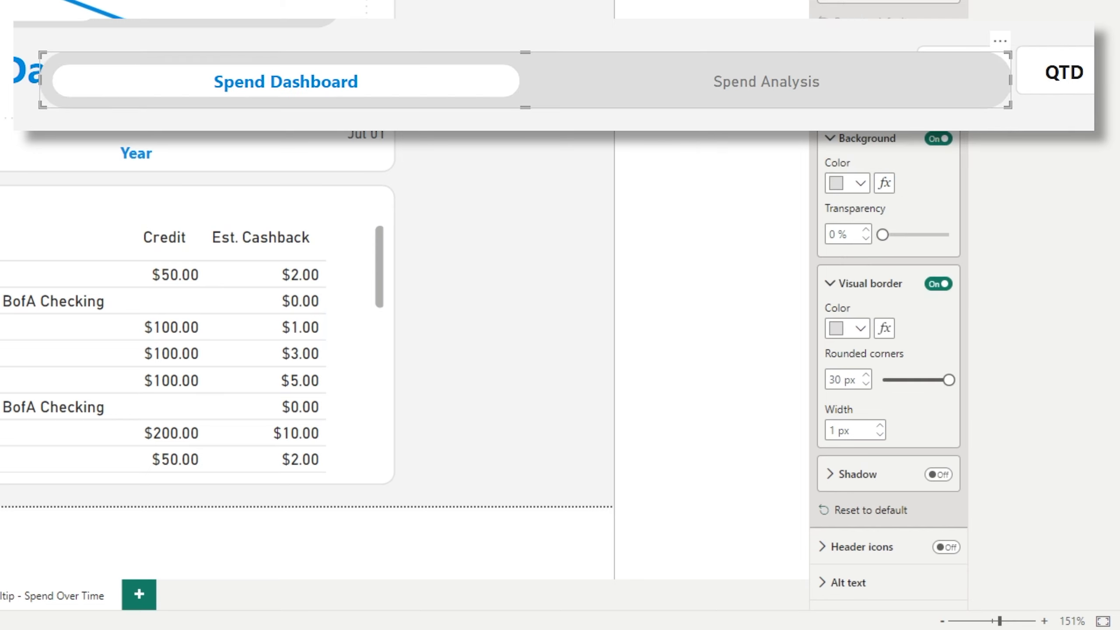
left_click(925, 117)
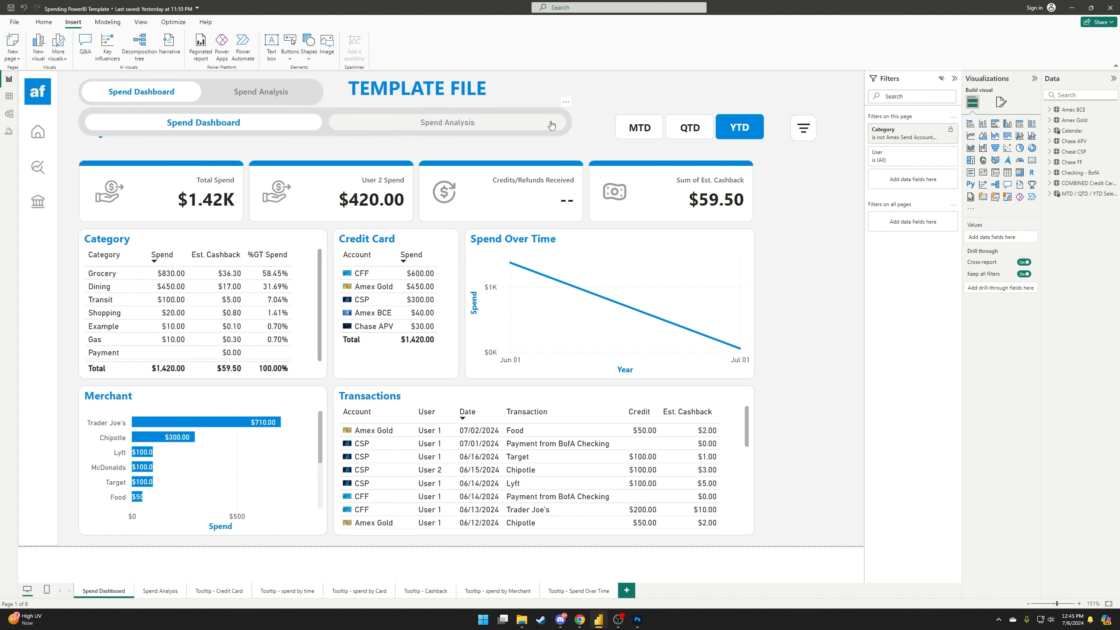
Halve the navigator's width, move it right past the Spend Dashboard title, and search 'padd'.
left_click(572, 123)
left_click_drag(572, 125, 327, 124)
left_click_drag(88, 125, 342, 131)
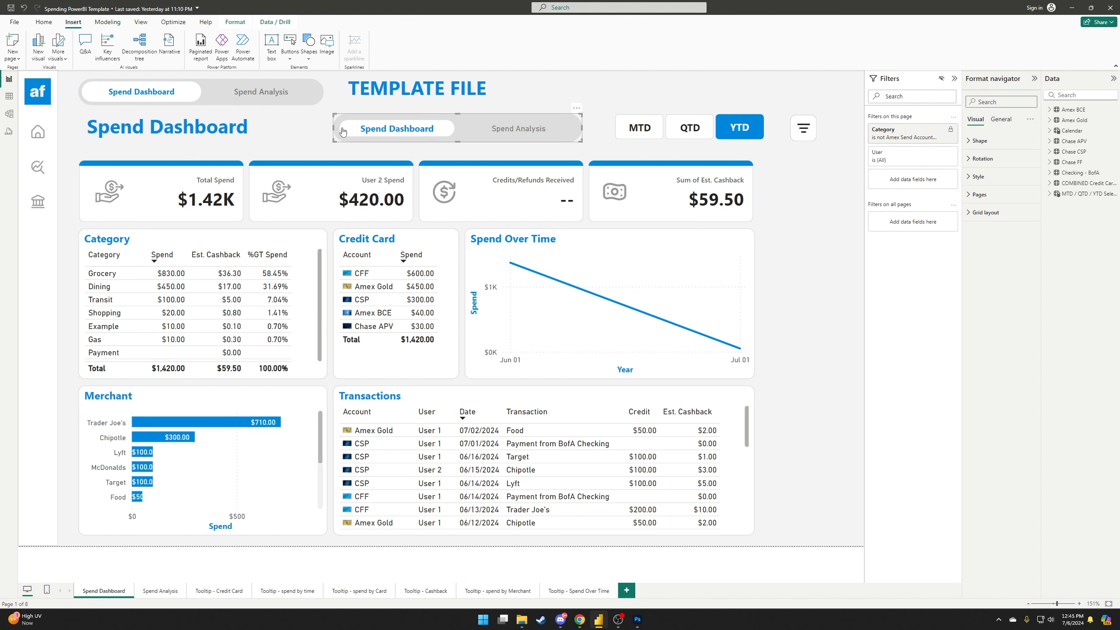
left_click(992, 97)
type("padd")
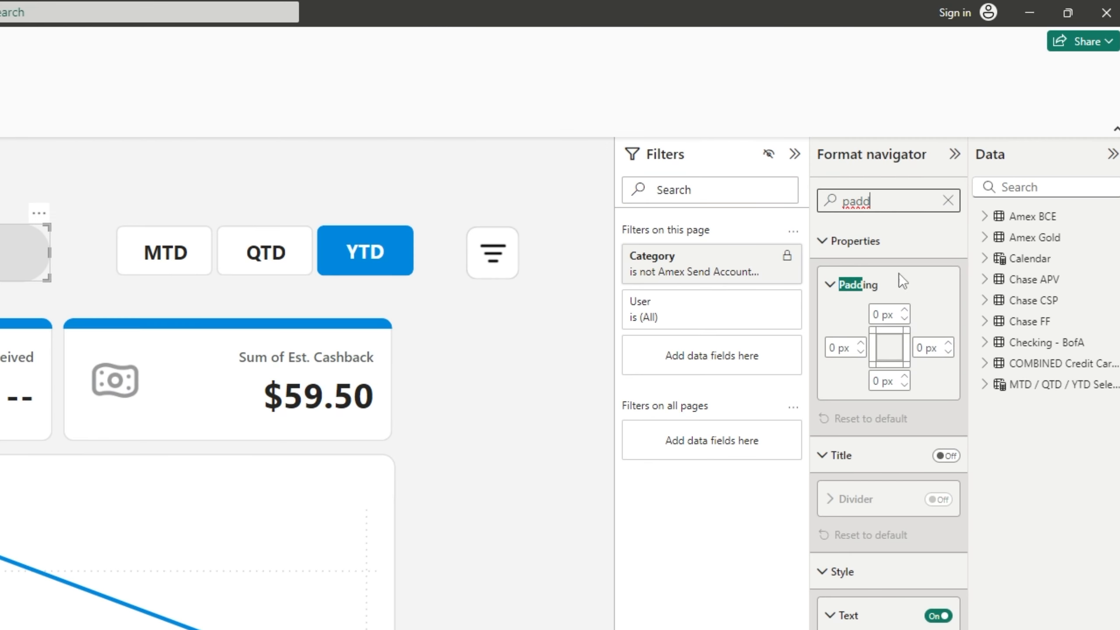
Expand the navigator's Properties > Padding settings and nudge the navigator slightly up and left.
left_click(948, 200)
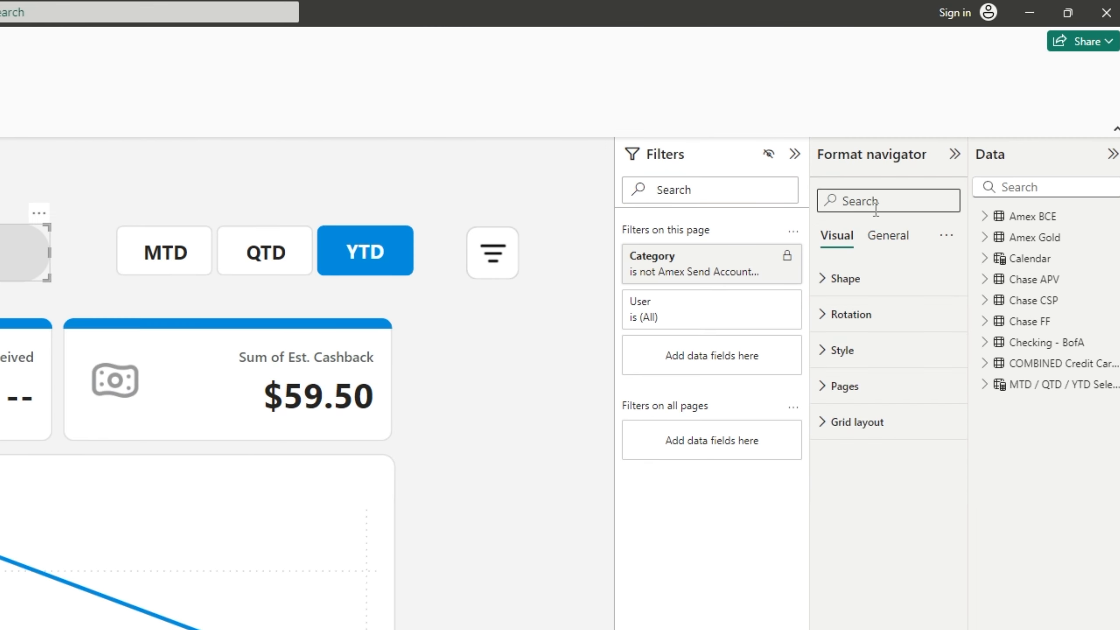
left_click(875, 236)
left_click(843, 281)
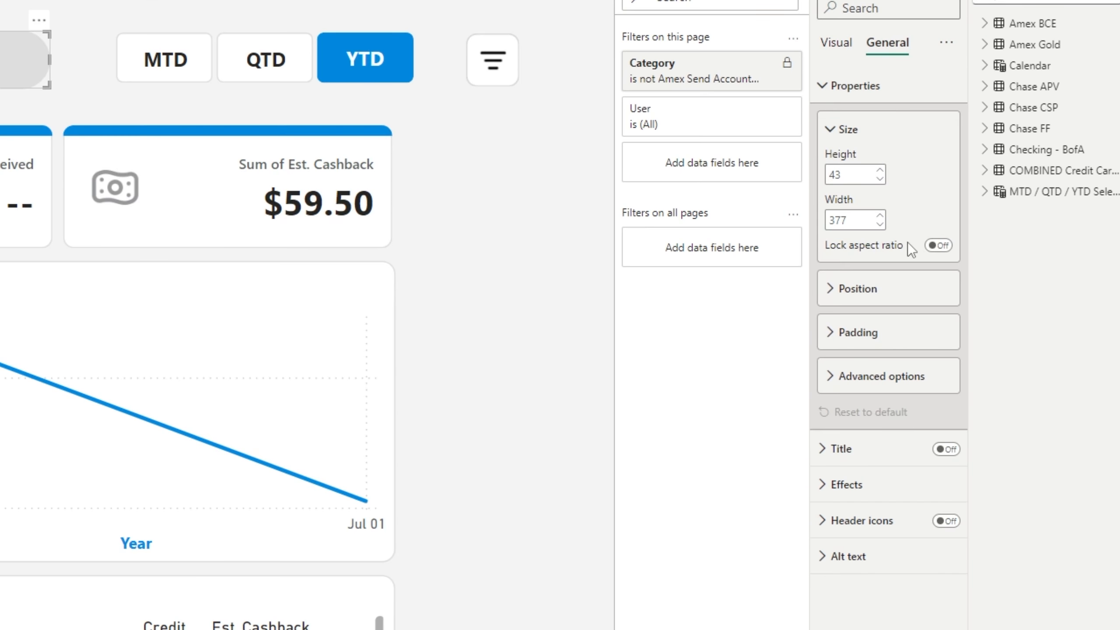
left_click(825, 339)
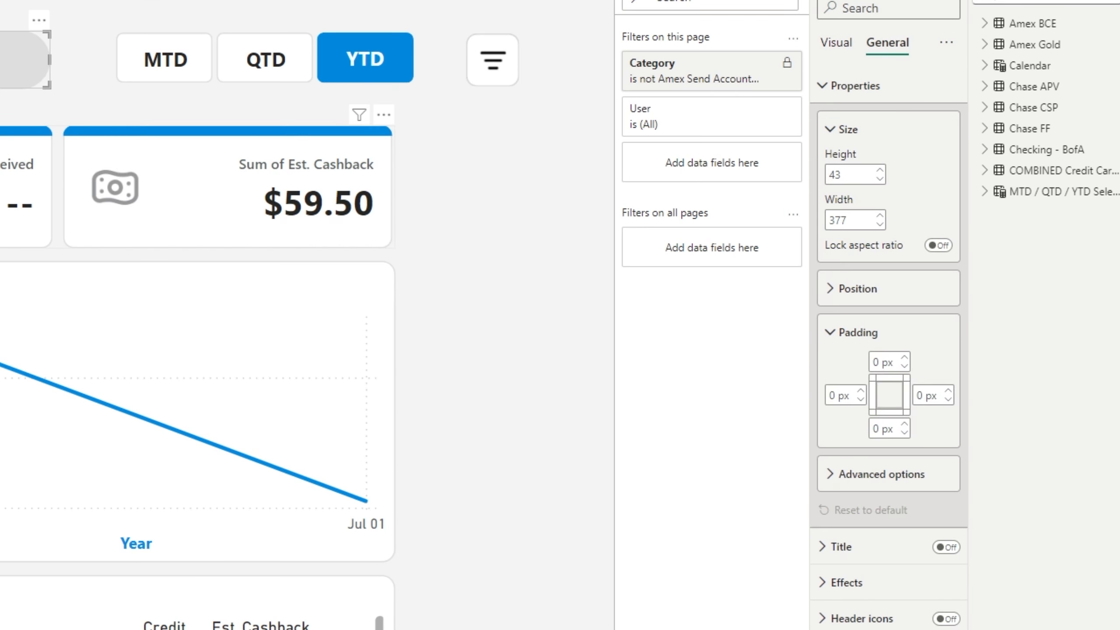
left_click_drag(573, 174, 562, 173)
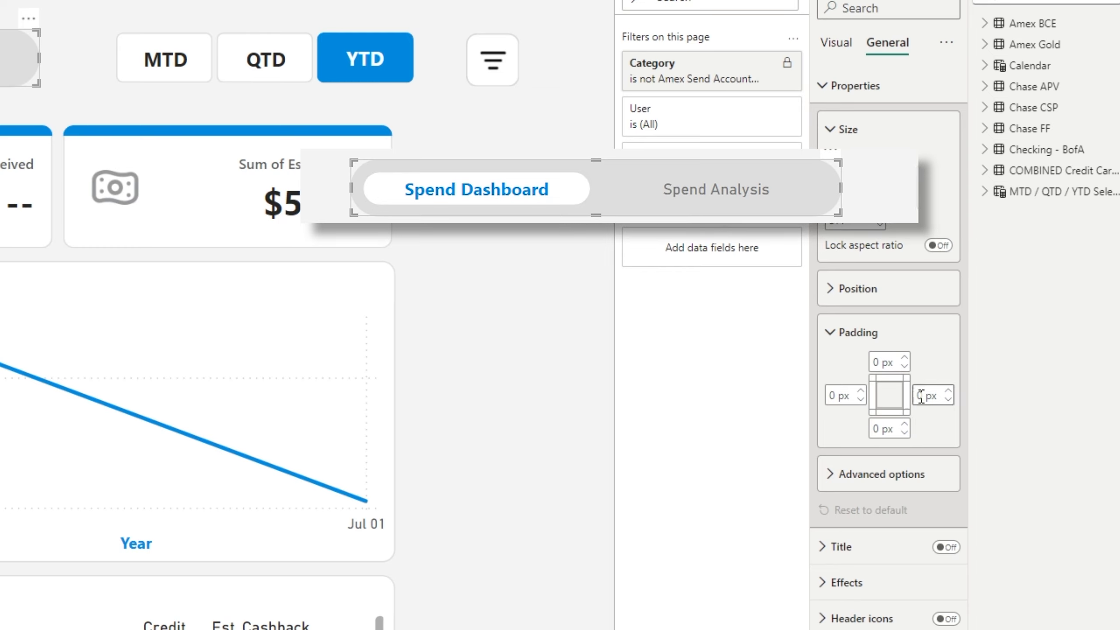
left_click(904, 358)
left_click(904, 366)
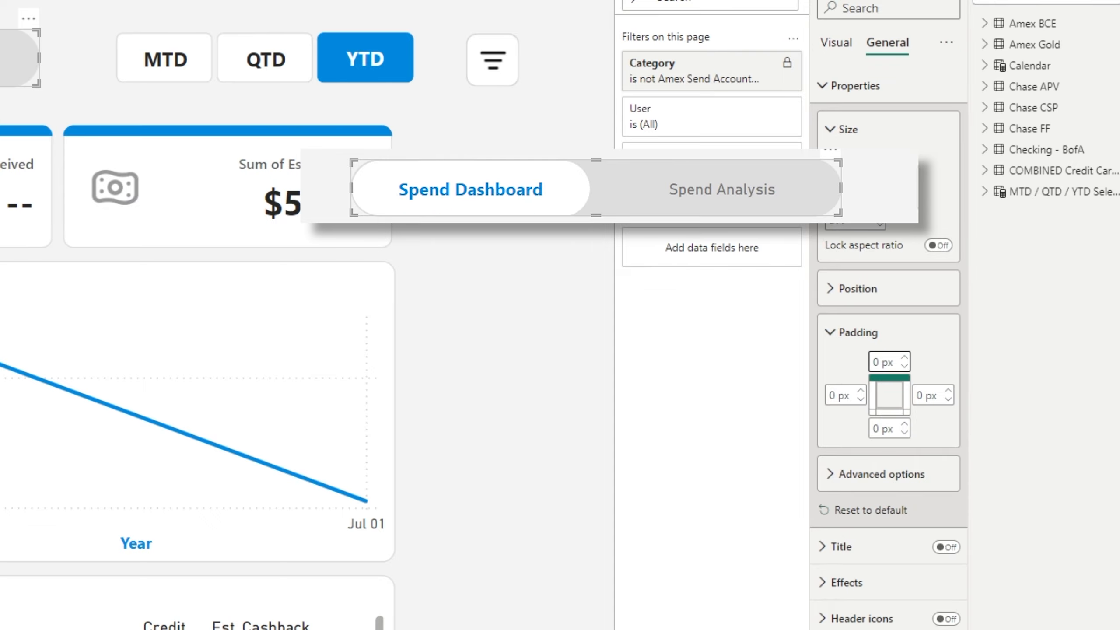
left_click(526, 329)
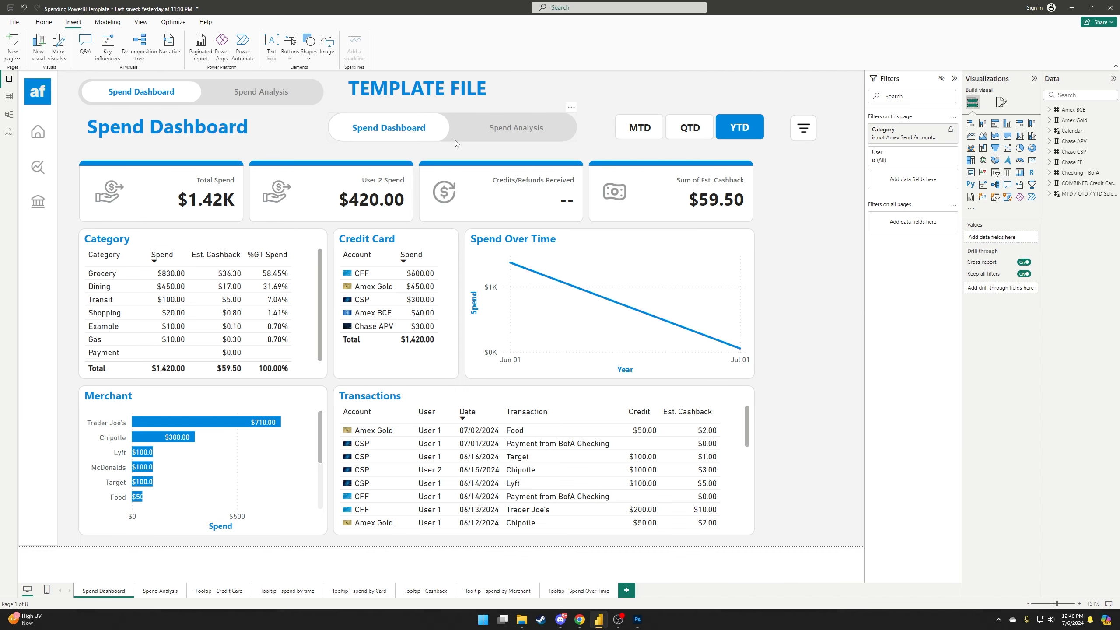
Set the navigator's top, bottom, left and right padding to 5 px each.
left_click(455, 140)
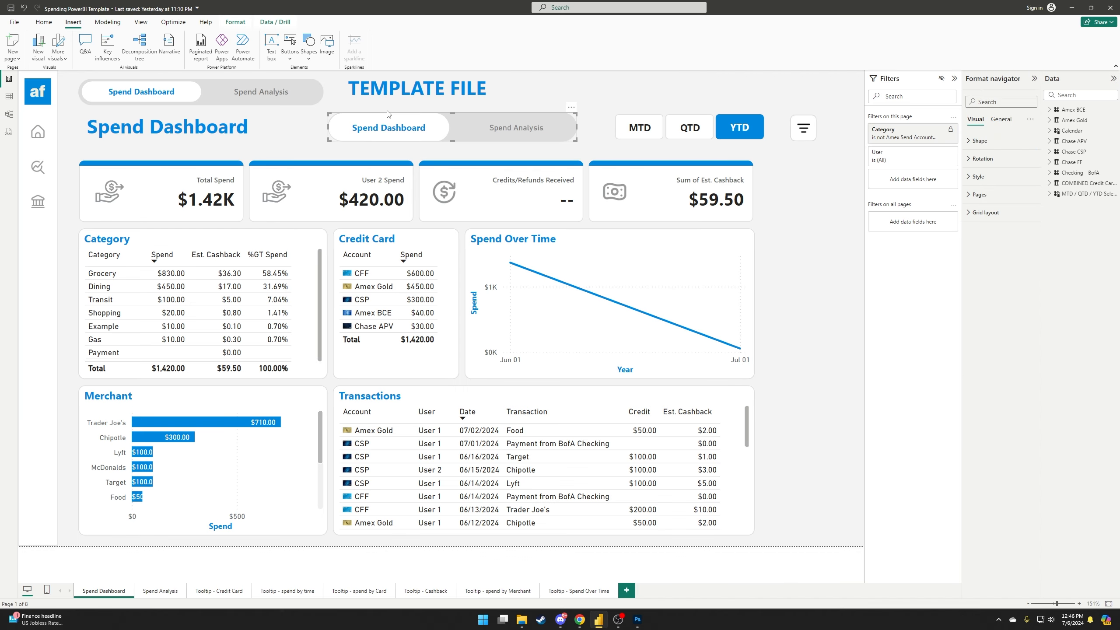
left_click(1000, 119)
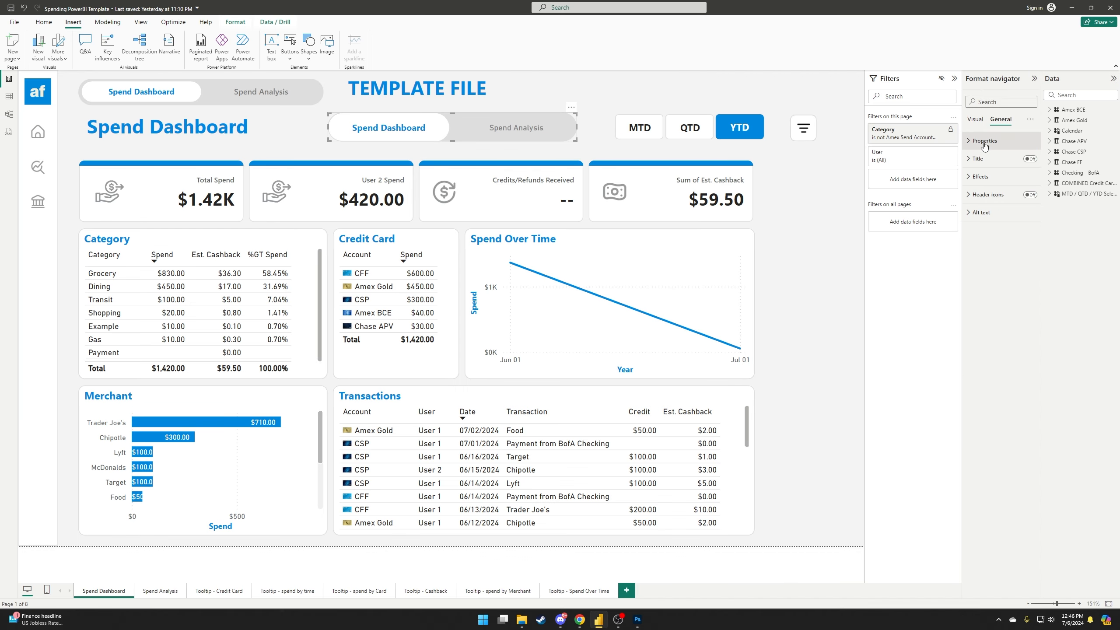
left_click(968, 142)
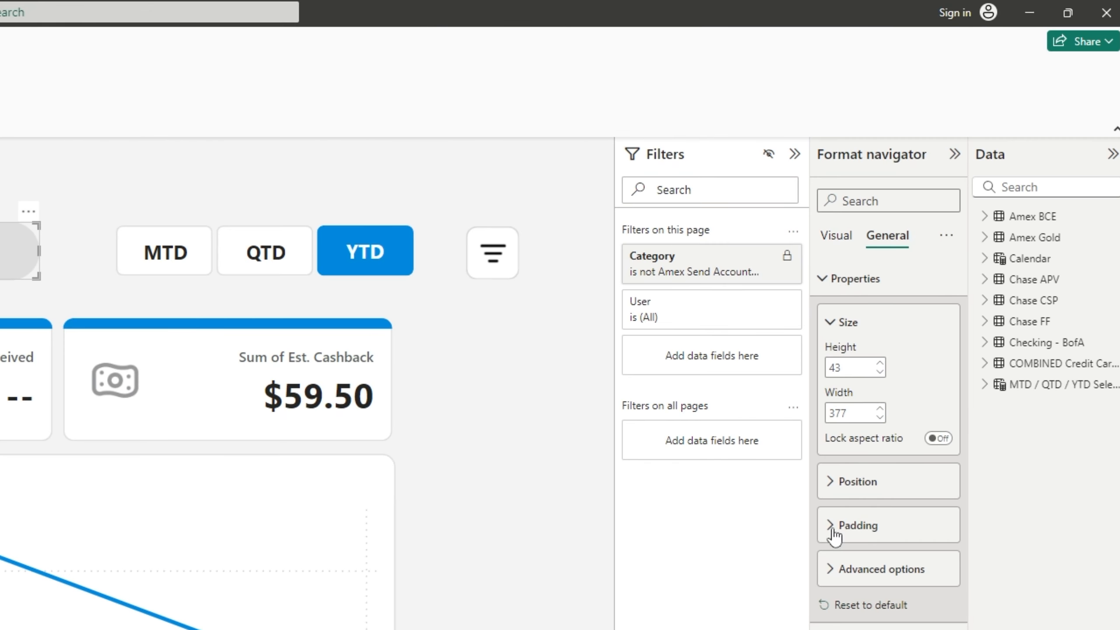
left_click(835, 534)
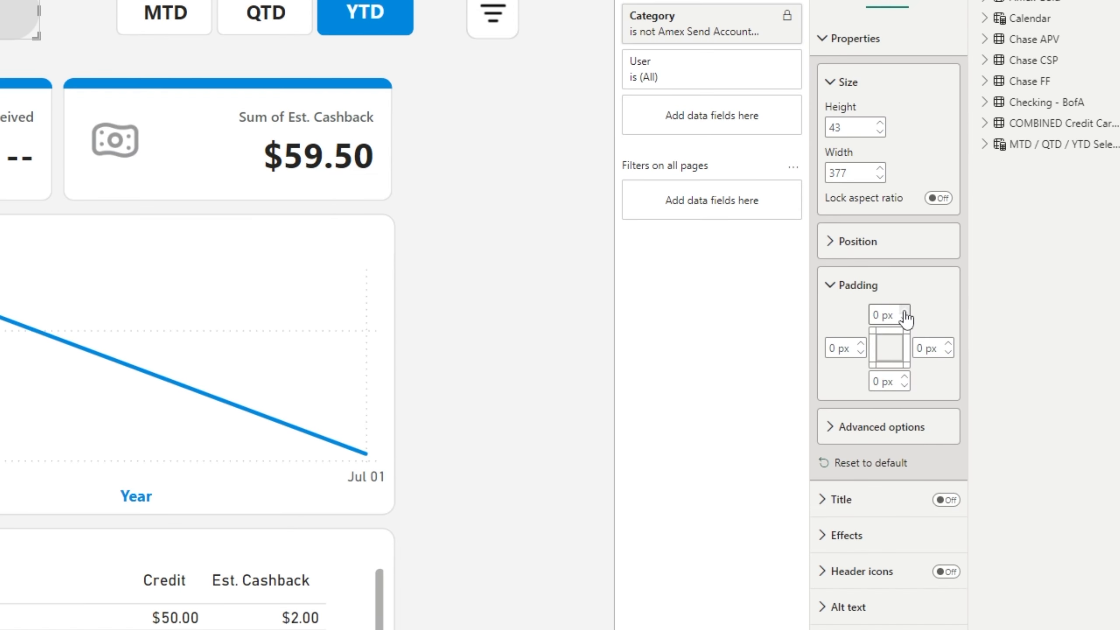
left_click(904, 310)
left_click(860, 343)
left_click(860, 344)
left_click(862, 343)
left_click(904, 378)
left_click(904, 377)
left_click(904, 378)
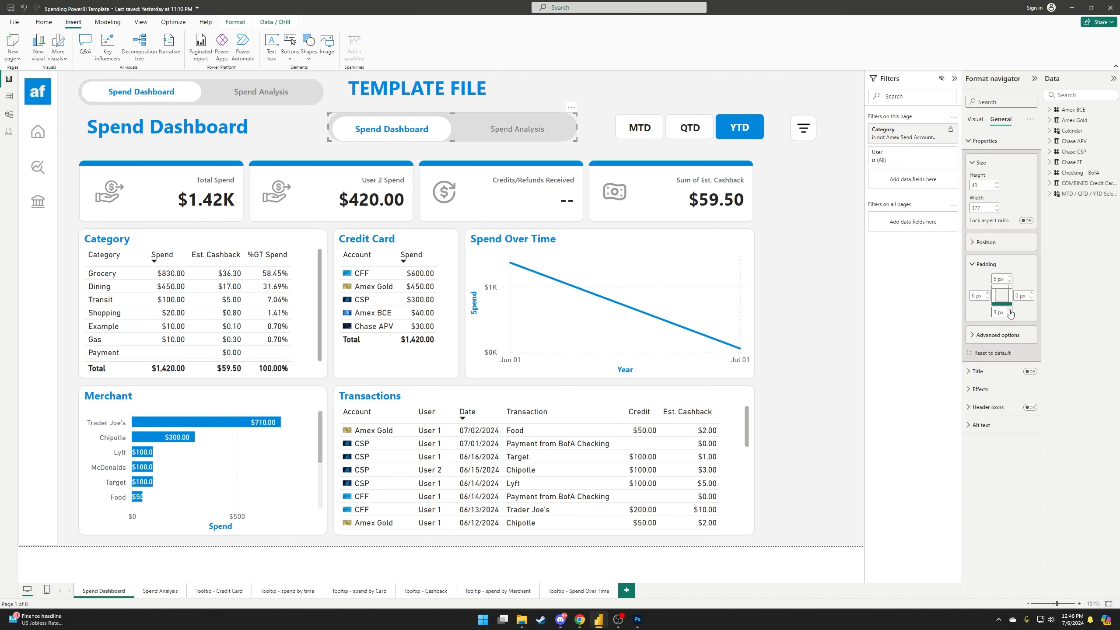
left_click(1009, 315)
left_click(1031, 293)
left_click(1031, 293)
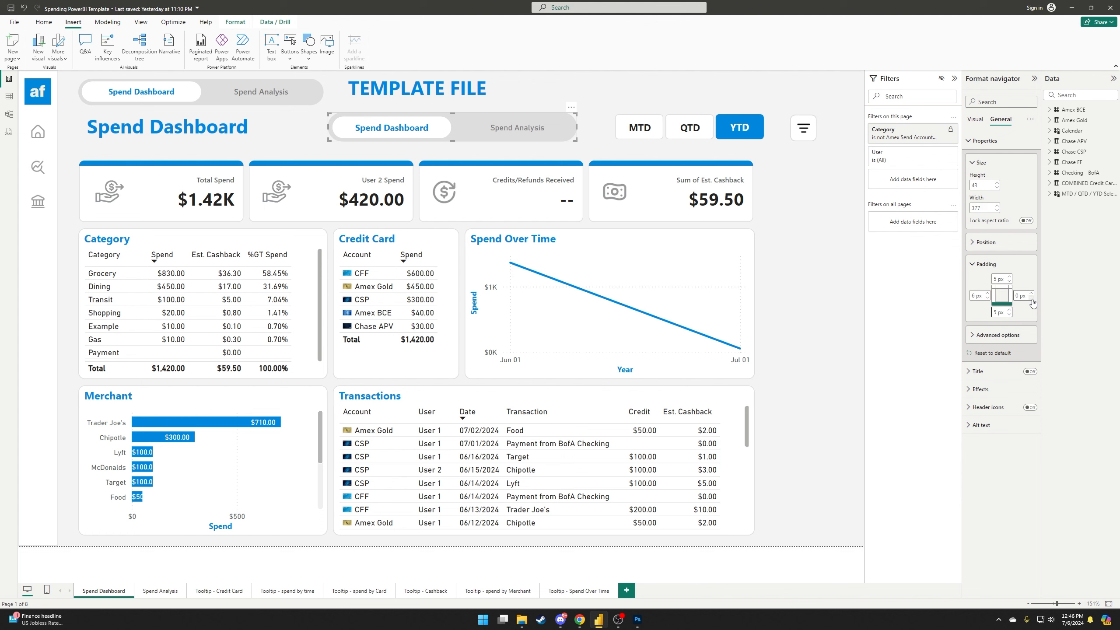
left_click(987, 298)
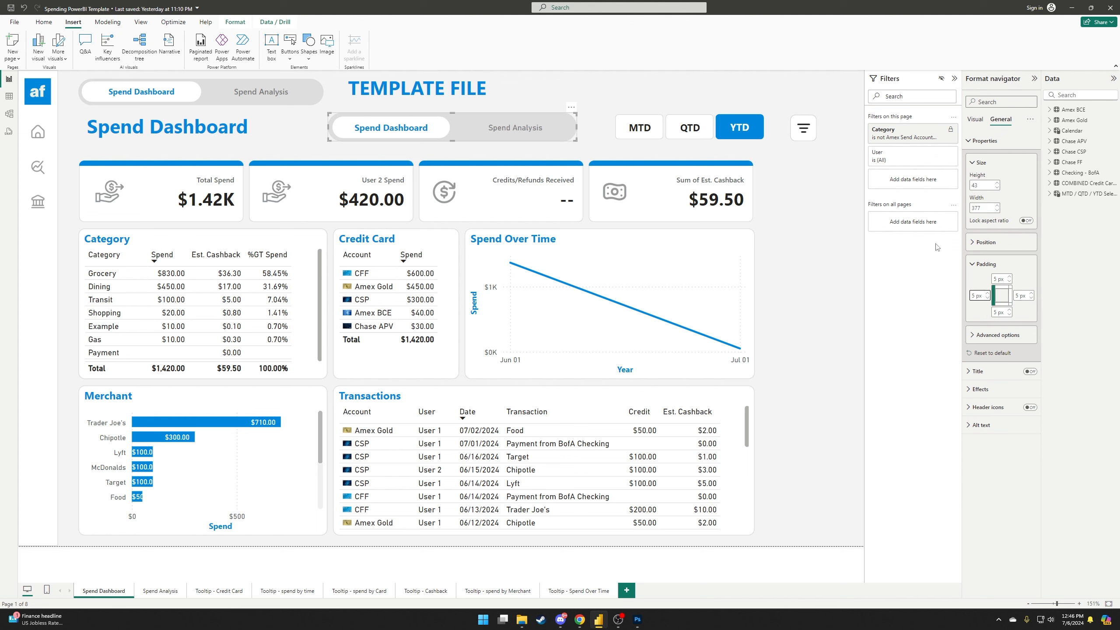
Move the navigator left beside the Spend Dashboard title.
left_click(440, 151)
left_click_drag(454, 137, 409, 137)
left_click(208, 153)
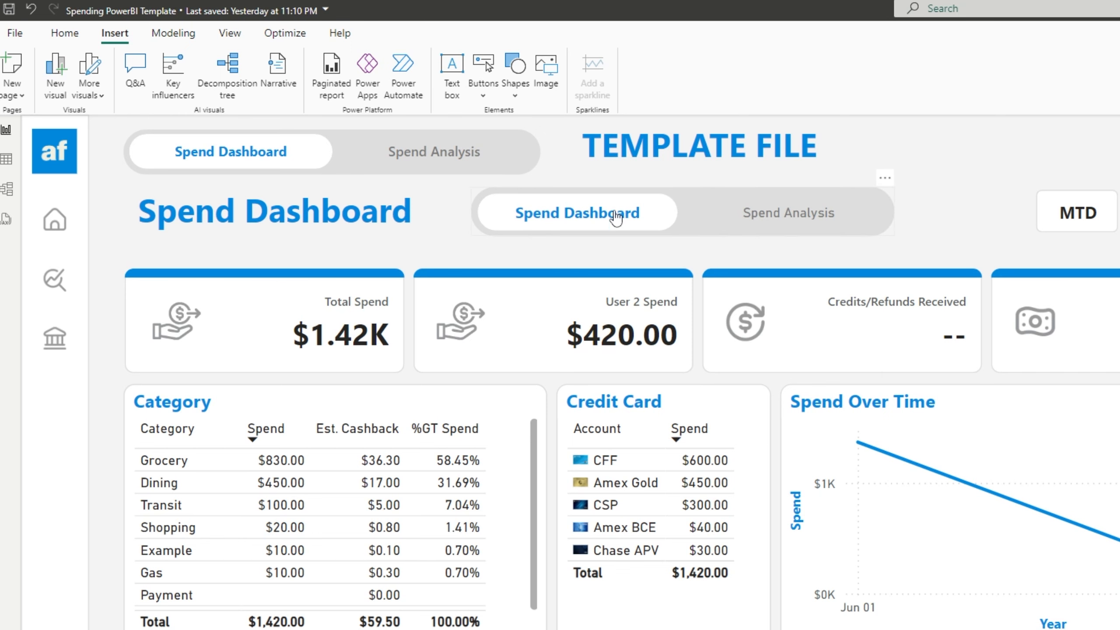
Set the page navigator's padding to 6 px bottom, keeping left and right at 5 px.
left_click(695, 199)
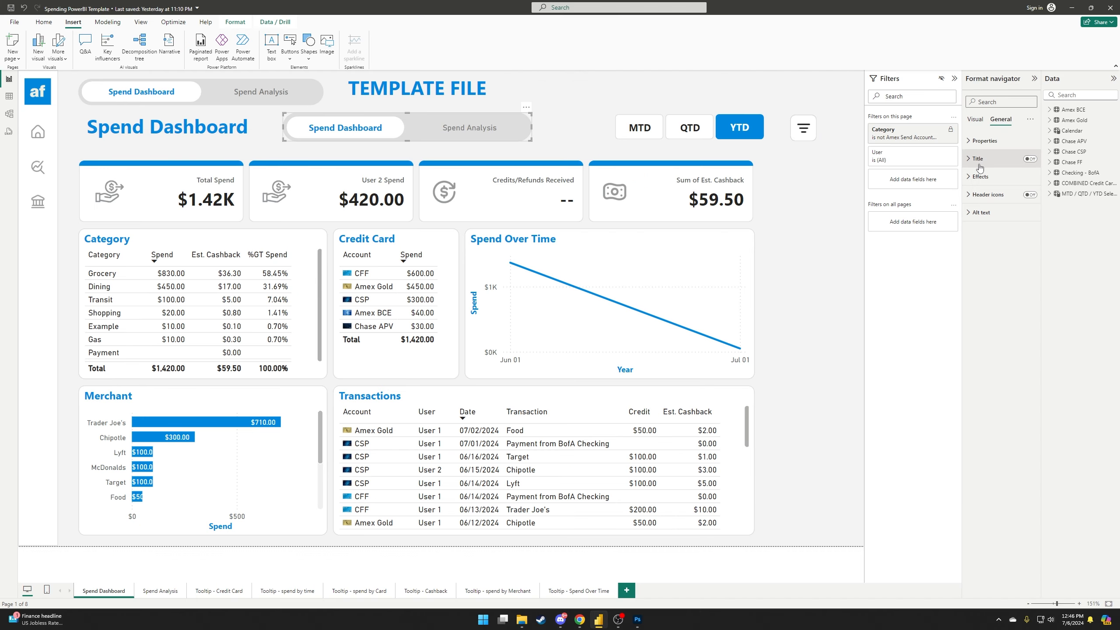
left_click(970, 144)
left_click(971, 265)
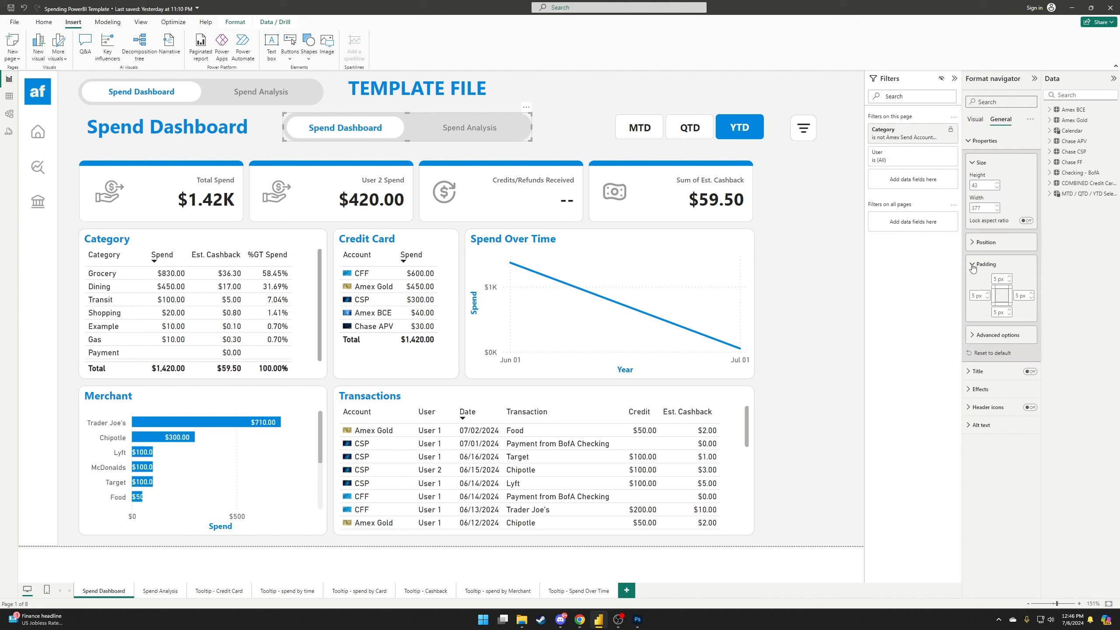
left_click(1009, 310)
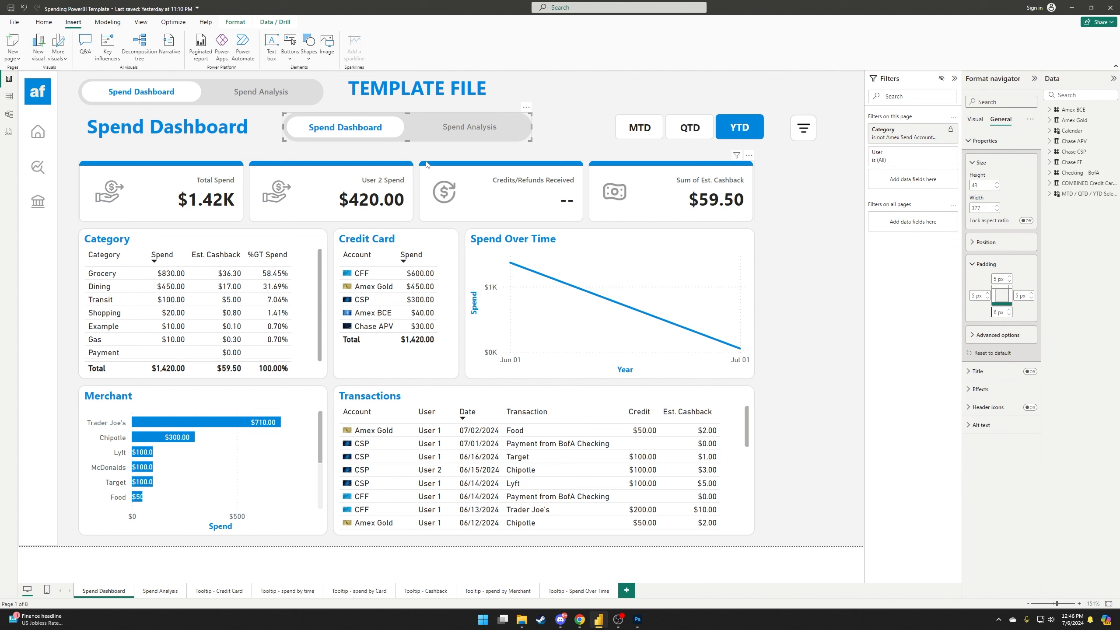
left_click(987, 298)
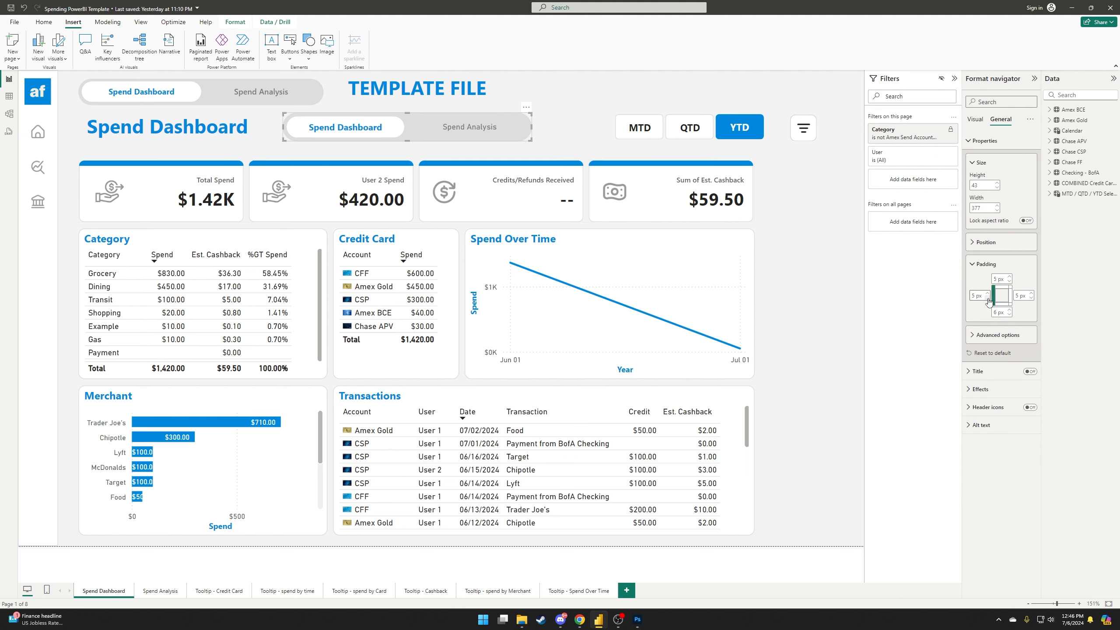
left_click(1031, 298)
left_click(1030, 293)
left_click(987, 293)
Move the Pill-shaped page navigator up beside the heading, then bring the SVG Icons - Credit Cards folder forward.
left_click(332, 141)
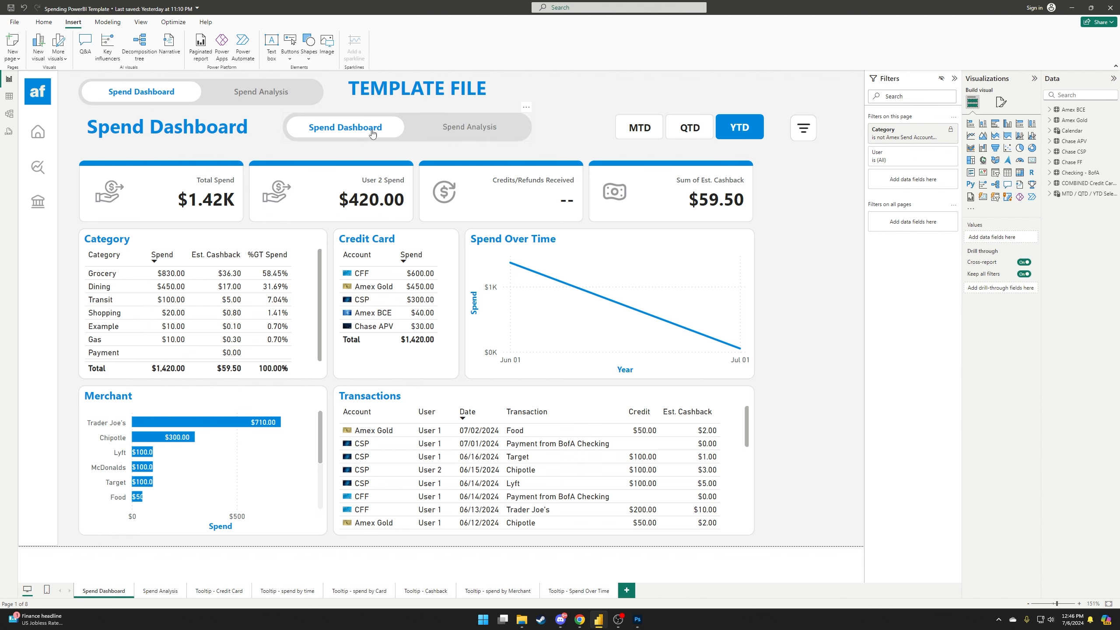
left_click_drag(412, 139, 467, 143)
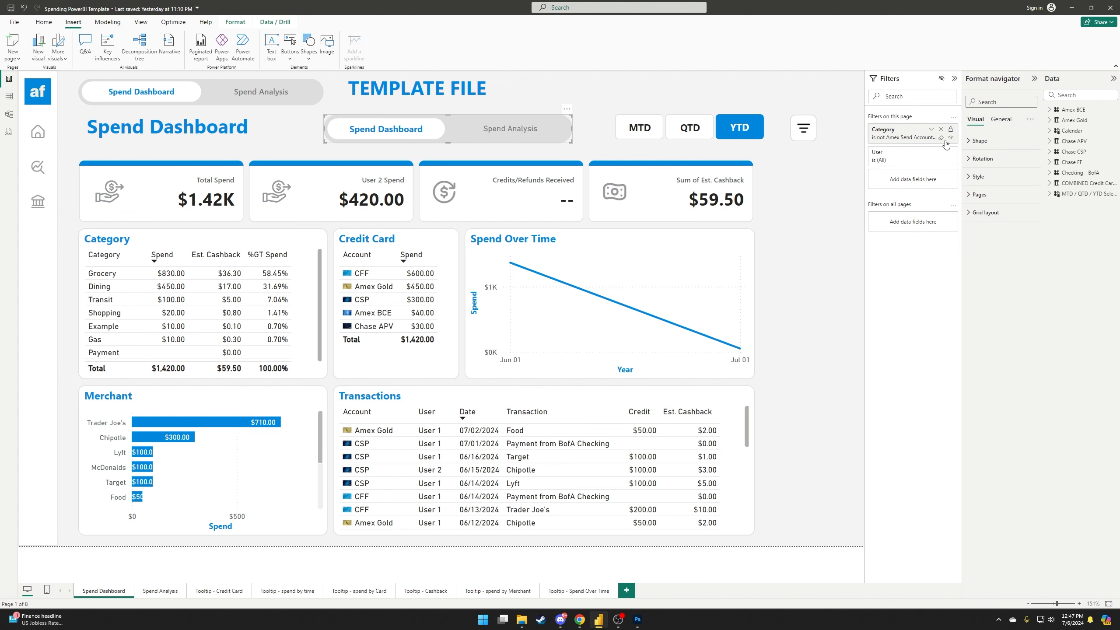
left_click(968, 141)
left_click(999, 171)
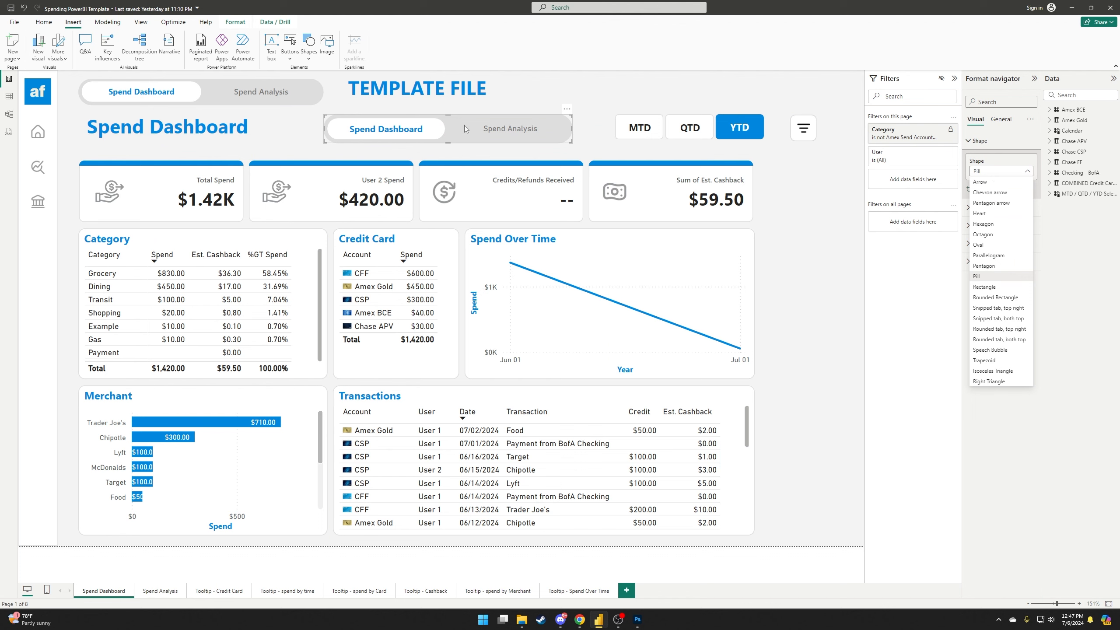
mouse_move(448, 134)
left_mouse_down()
mouse_move(370, 129)
mouse_move(435, 142)
left_mouse_up()
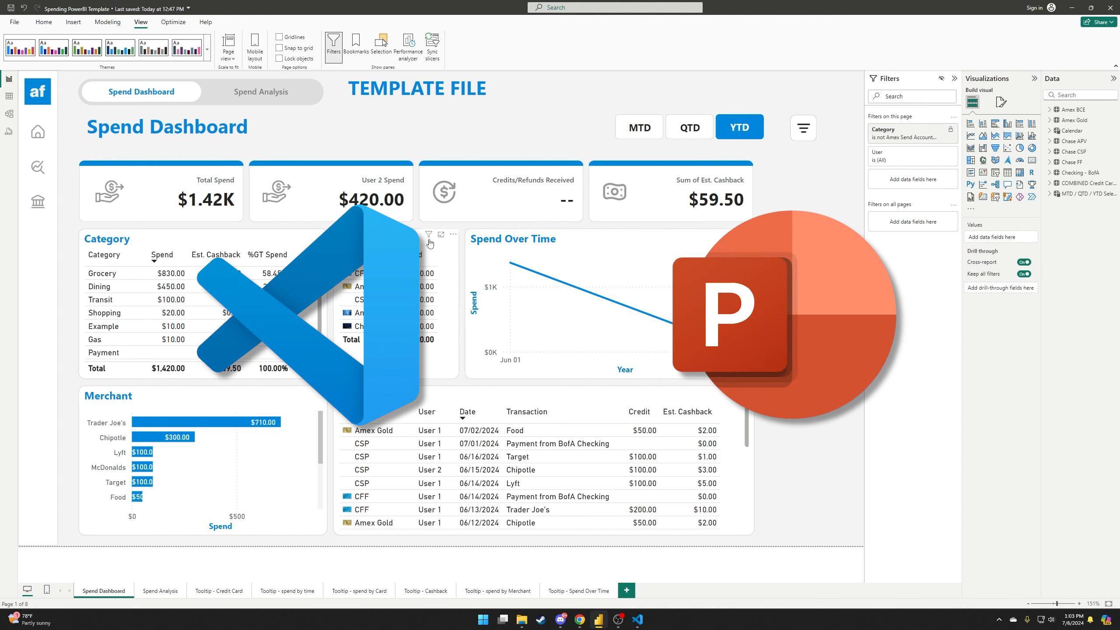
mouse_move(521, 619)
left_click(550, 579)
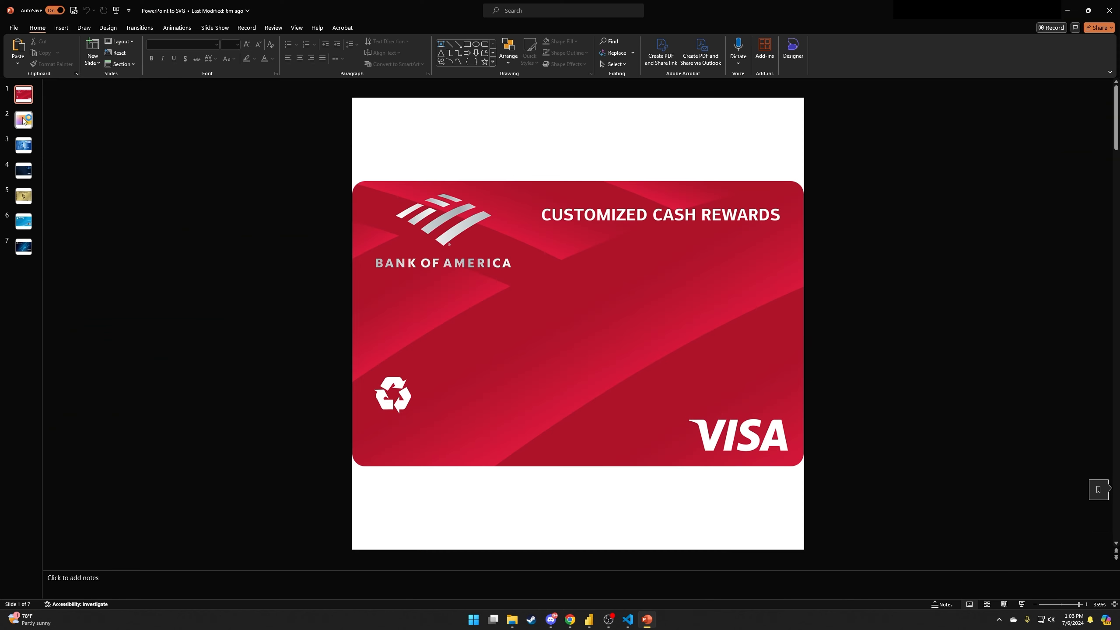
Go to slide 7, the Sapphire Preferred card.
left_click(23, 121)
left_click(24, 172)
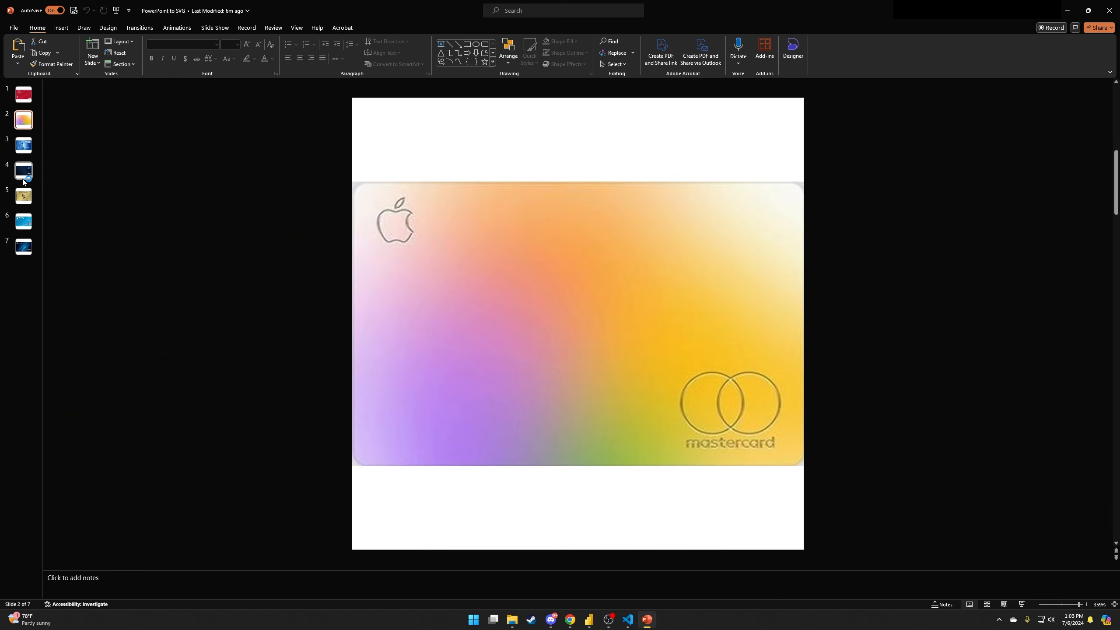
left_click(24, 222)
left_click(26, 248)
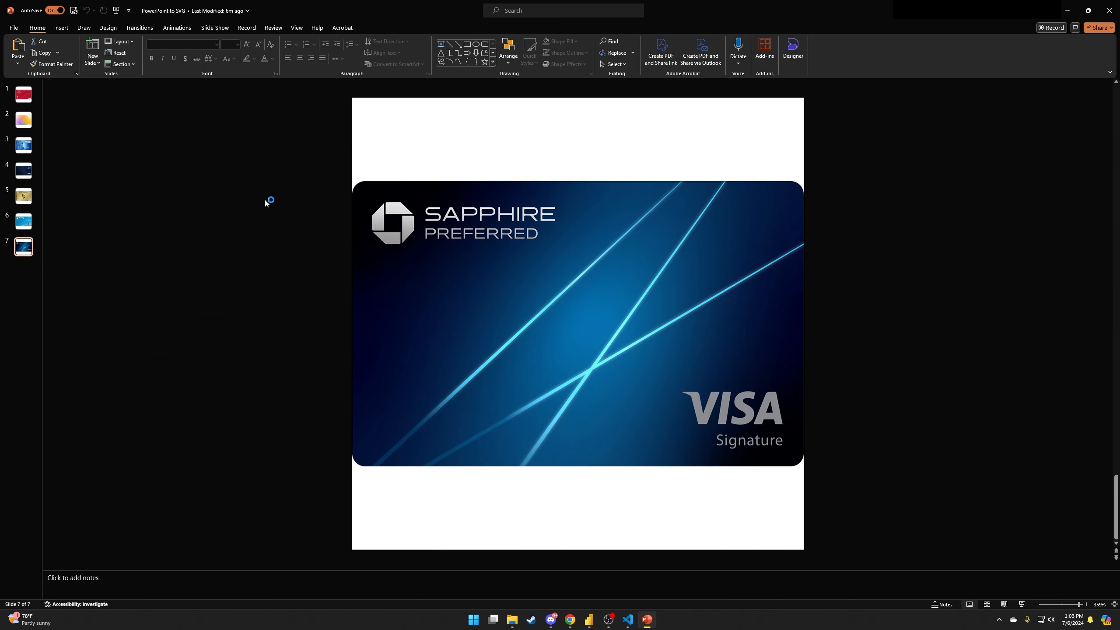
Search 'slide' and open the Custom Slide Size settings.
left_click(521, 9)
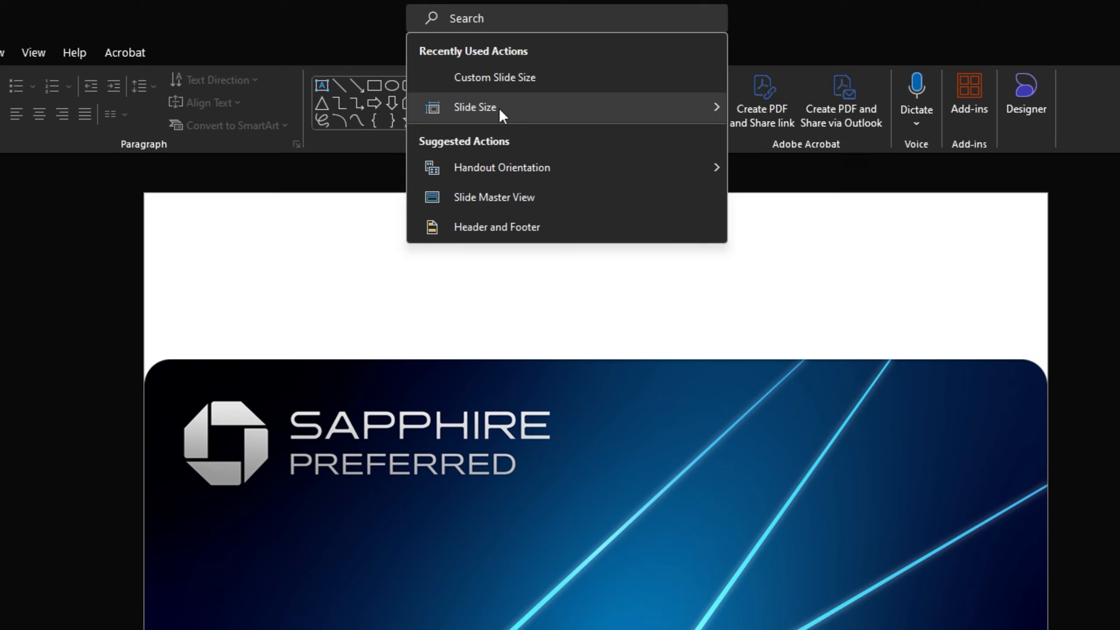
mouse_move(529, 56)
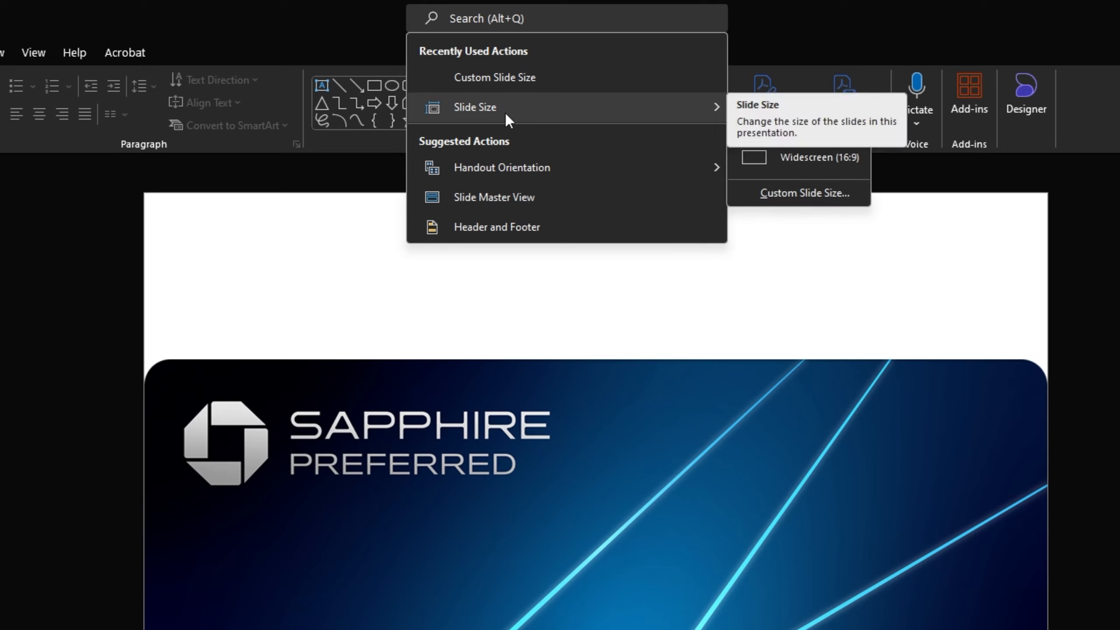
left_click(482, 11)
type("slide")
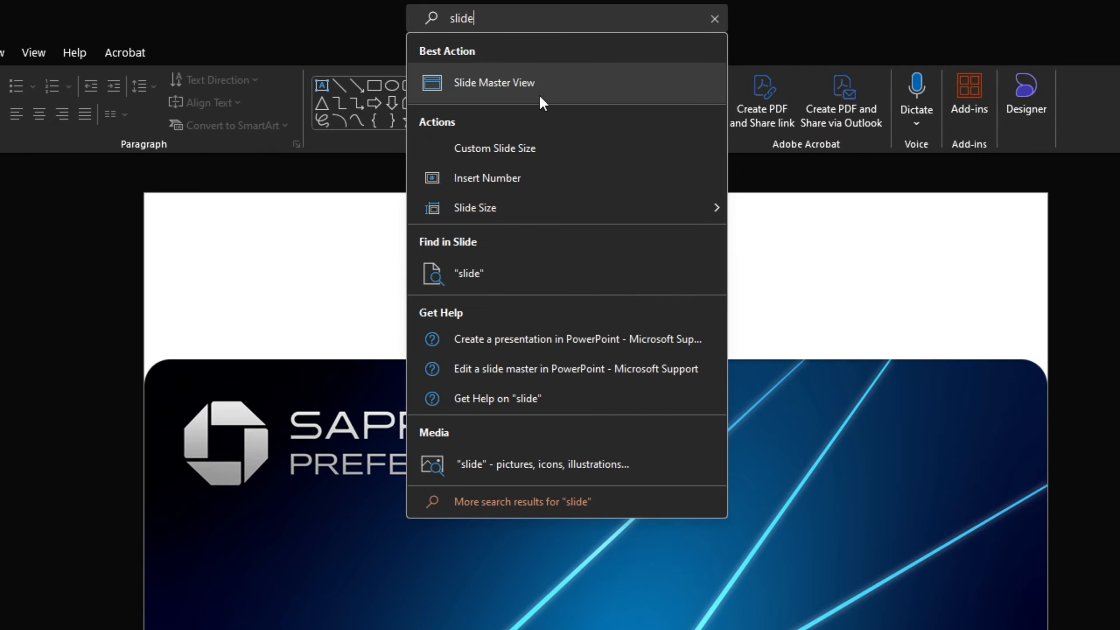
mouse_move(497, 221)
left_click(798, 290)
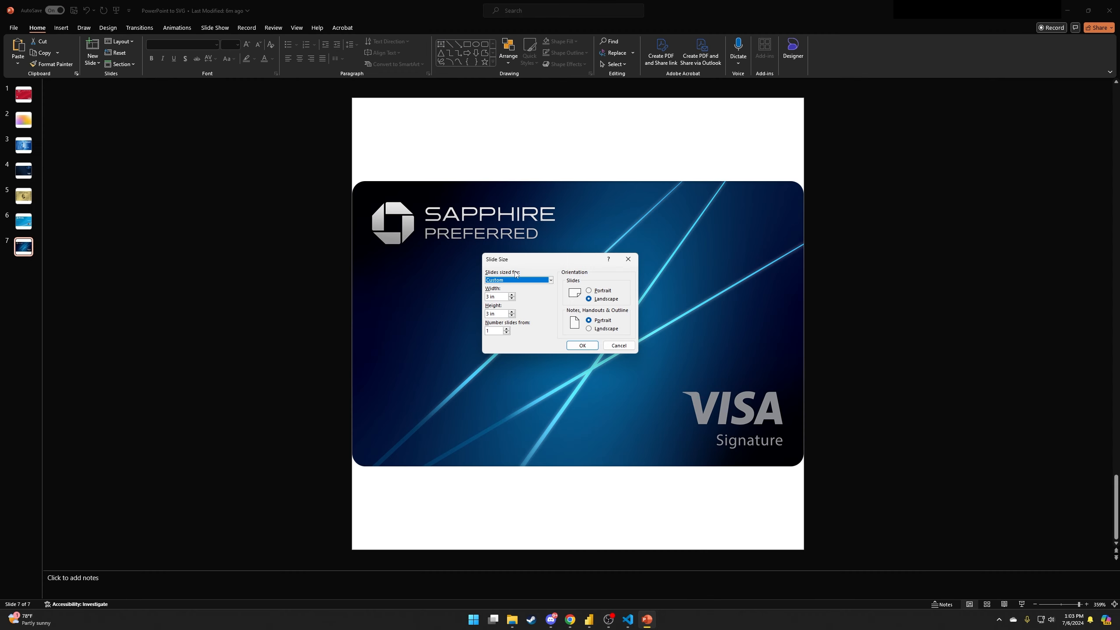
left_click_drag(527, 260, 185, 176)
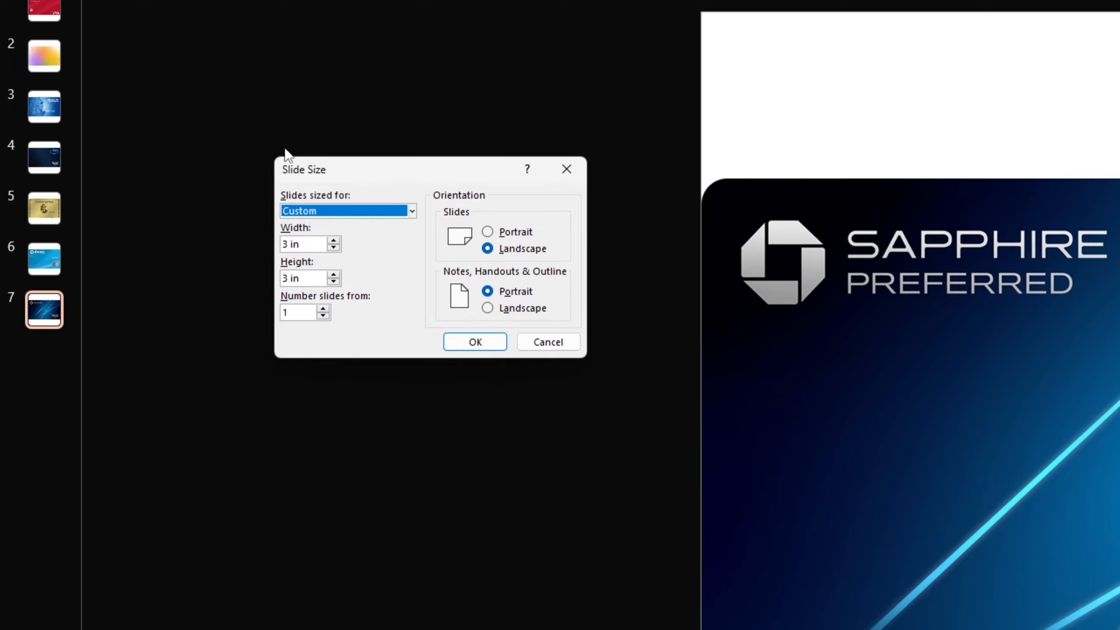
left_click_drag(387, 157, 377, 153)
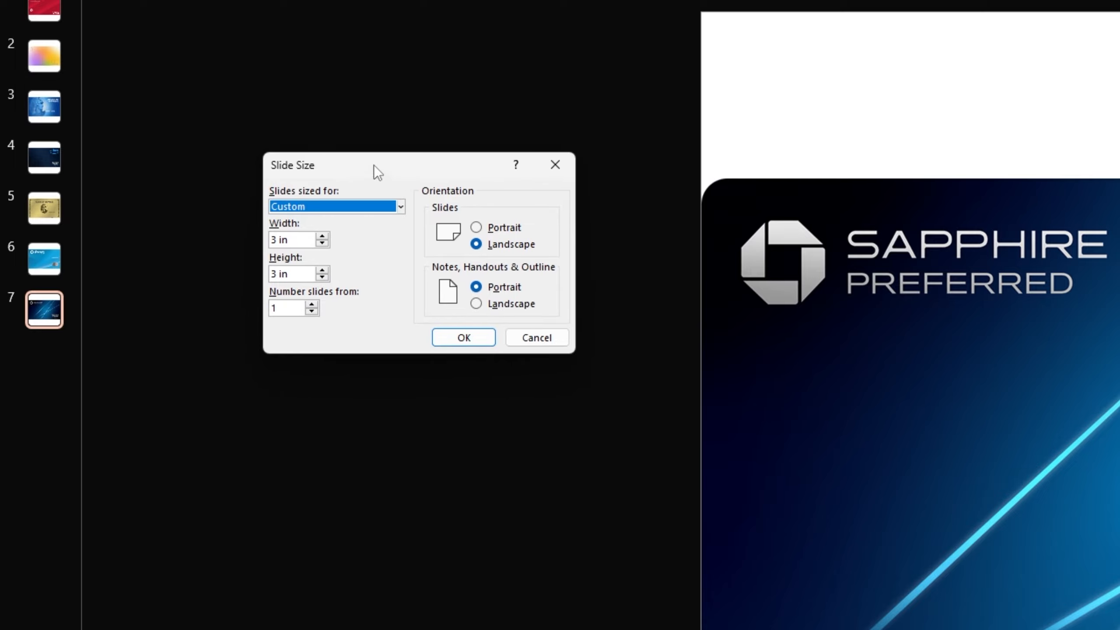
left_click_drag(373, 164, 365, 161)
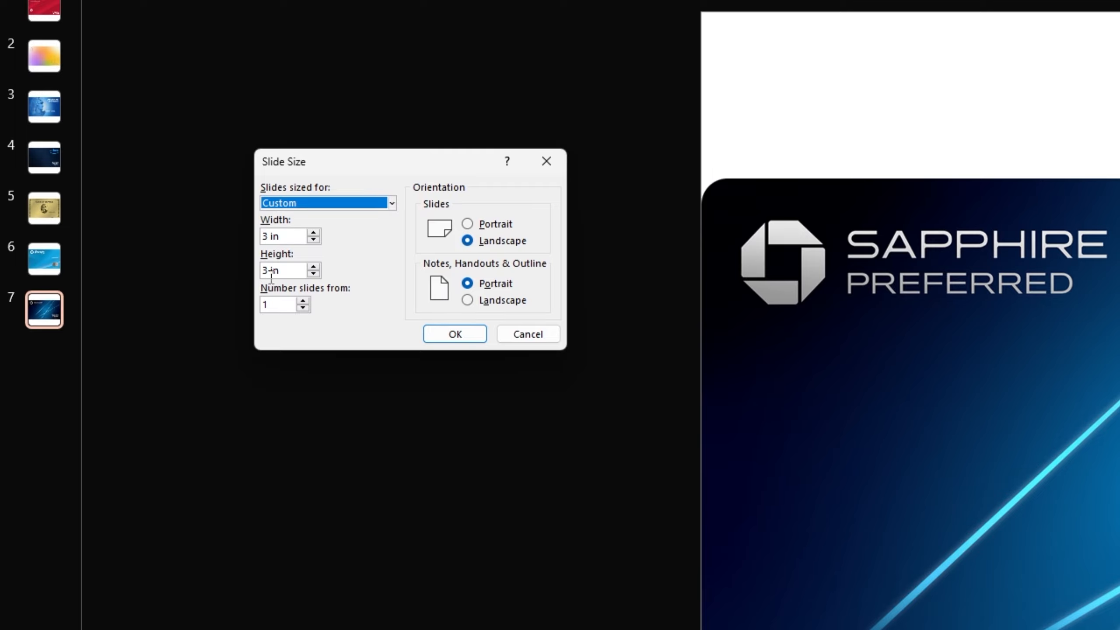
left_click_drag(369, 168, 343, 174)
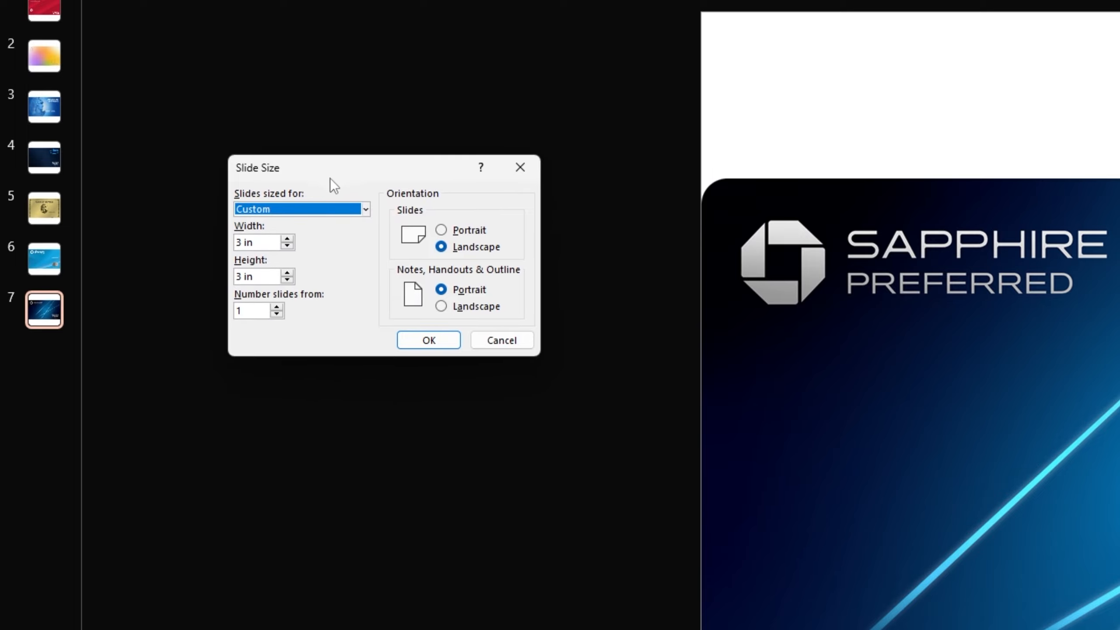
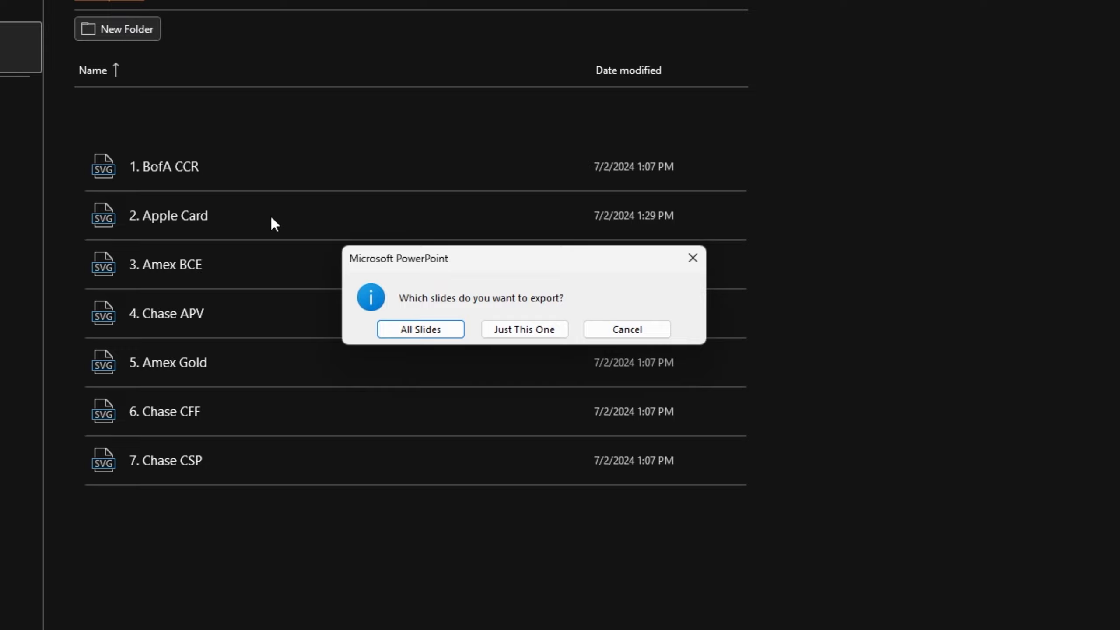
Cancel the slide export and select 7. Chase CSP in the centred SVG Icons - Credit Cards folder.
left_click_drag(513, 263, 509, 266)
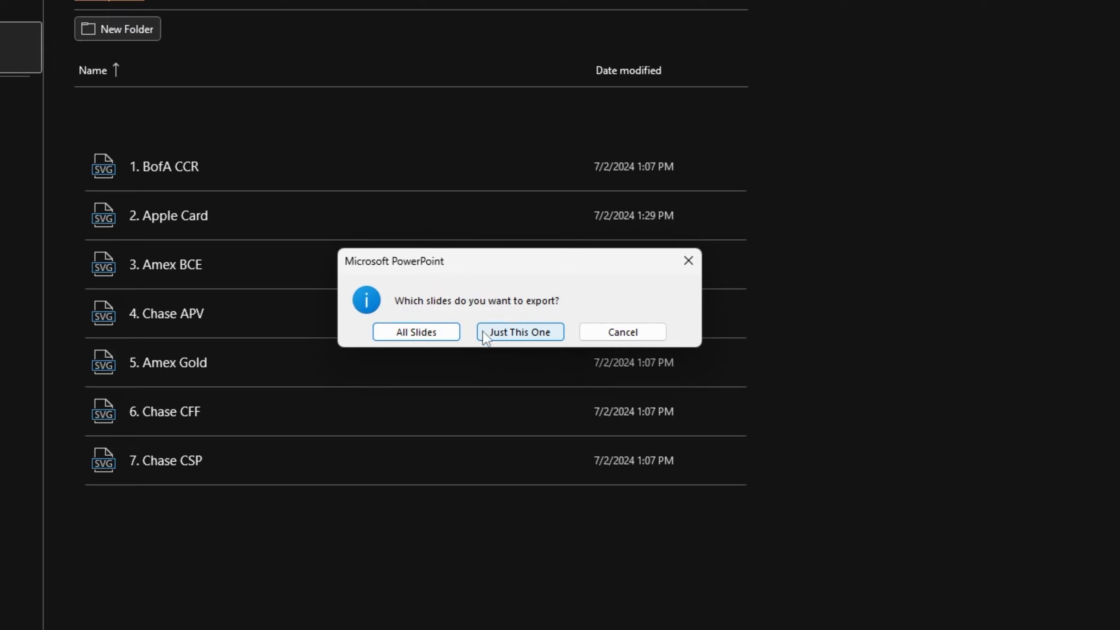
left_click(623, 335)
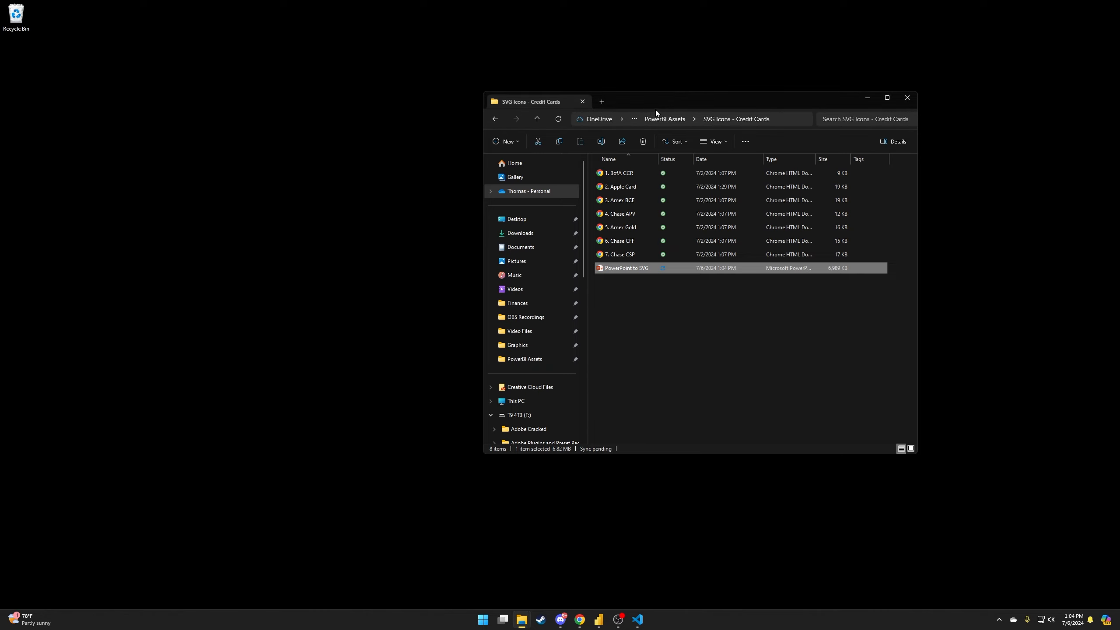
left_click_drag(655, 109, 496, 95)
left_click(449, 250)
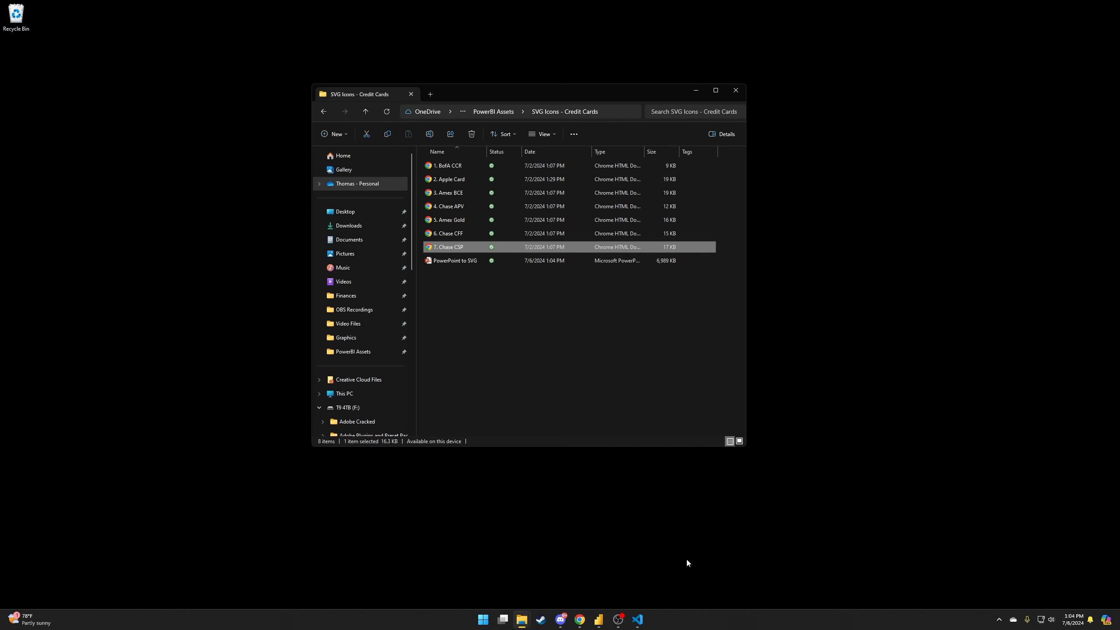
Bring up the credit-card theme JSON in VS Code and scroll back to its first line.
left_click(643, 621)
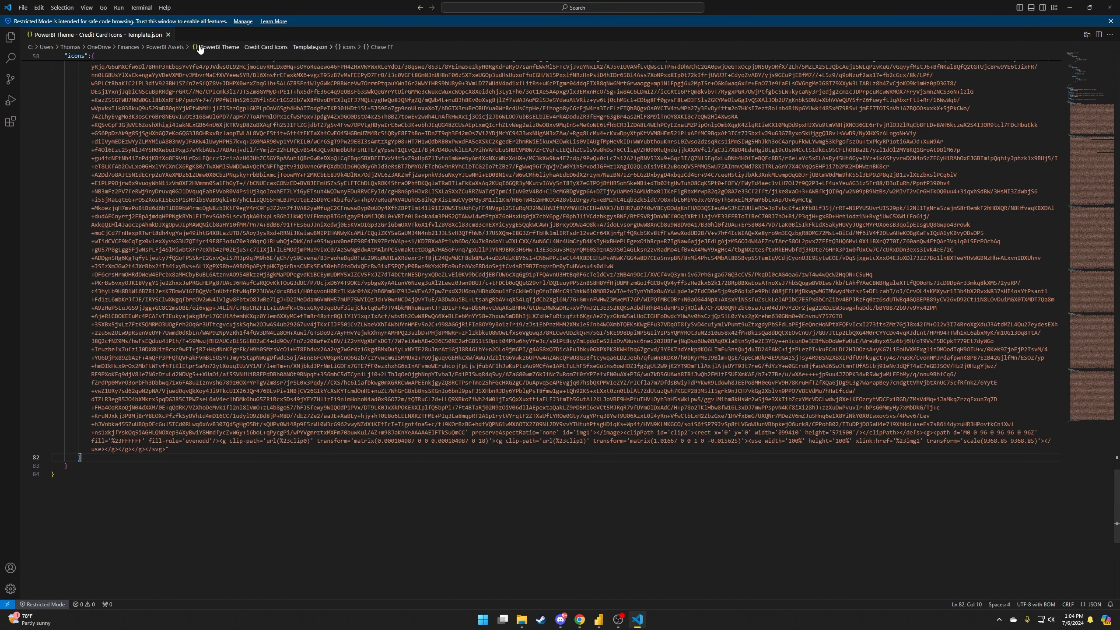
scroll(323, 411, "up", 6)
scroll(712, 227, "up", 4)
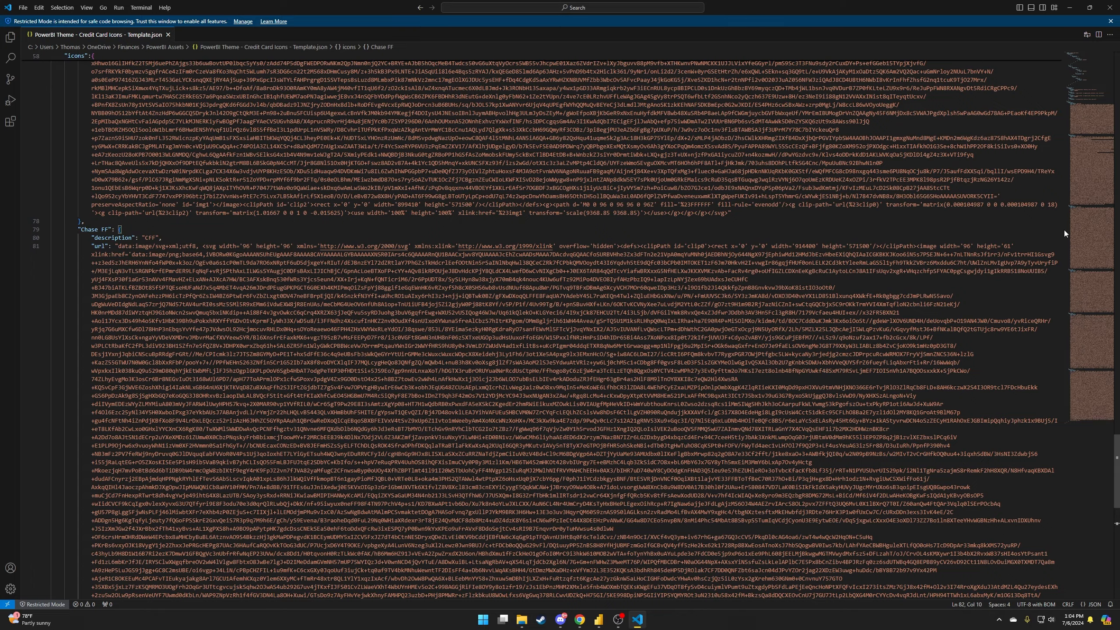
scroll(266, 147, "up", 20)
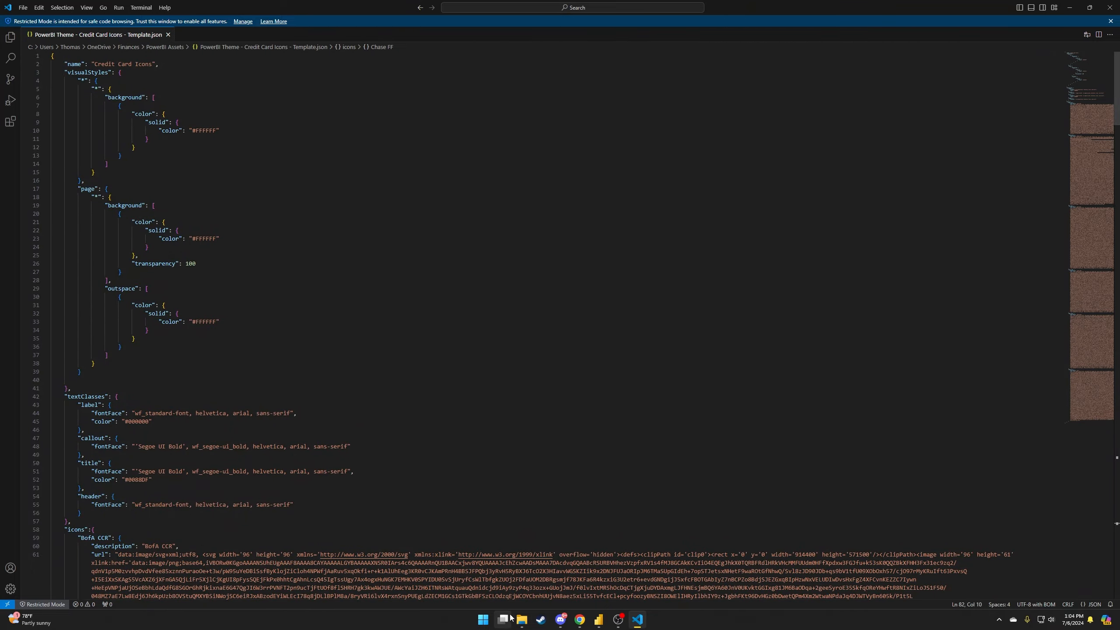
Switch to the Power BI report and show its themes gallery.
left_click(599, 620)
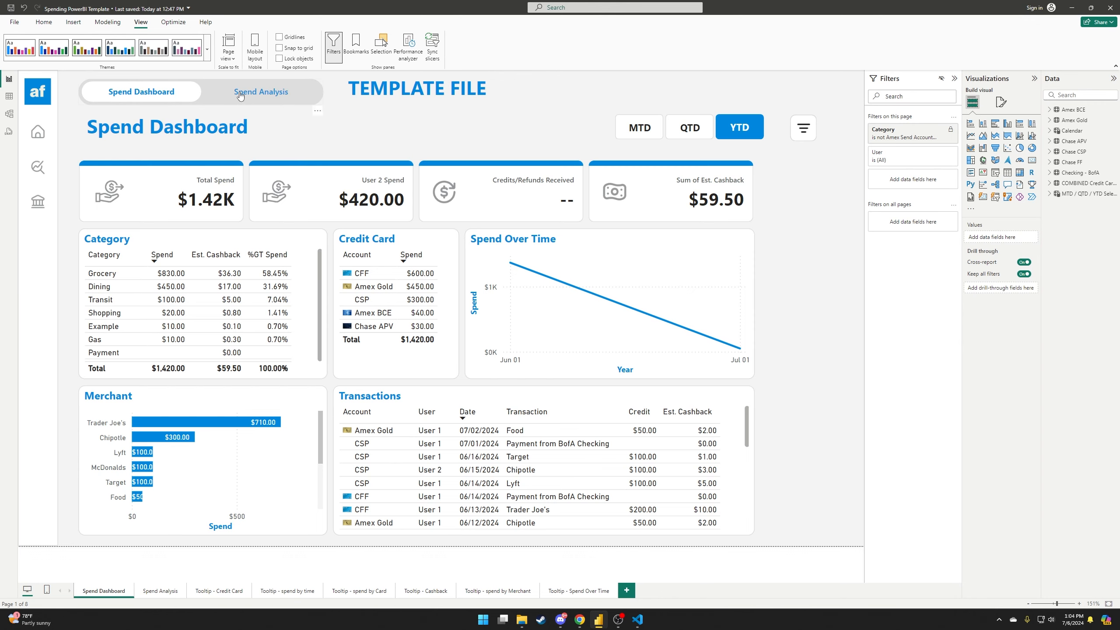
left_click(206, 49)
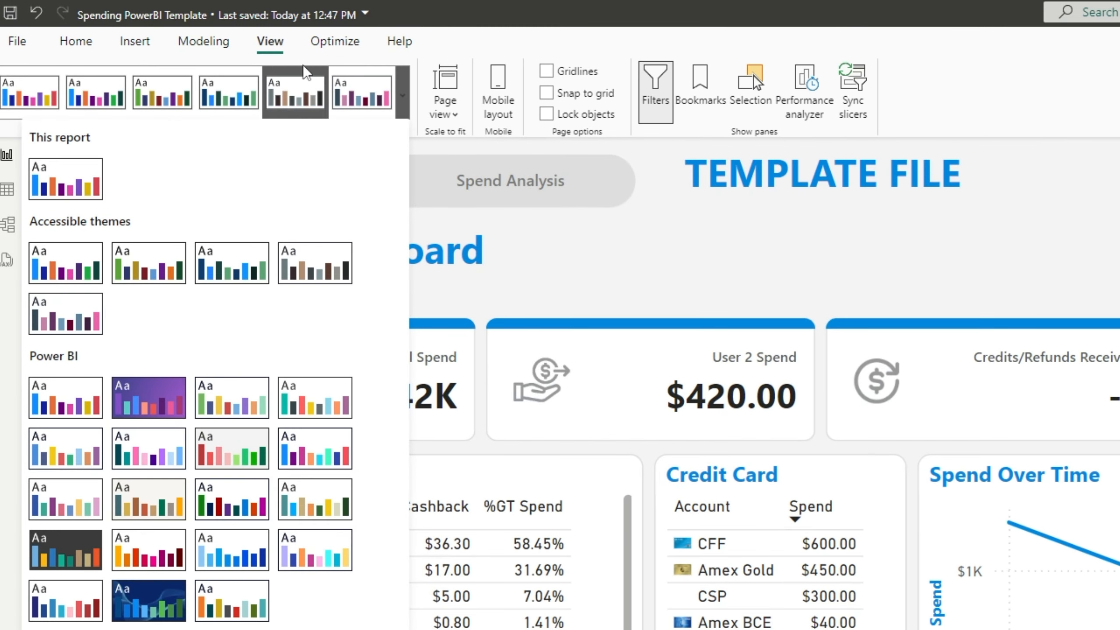
left_click(147, 19)
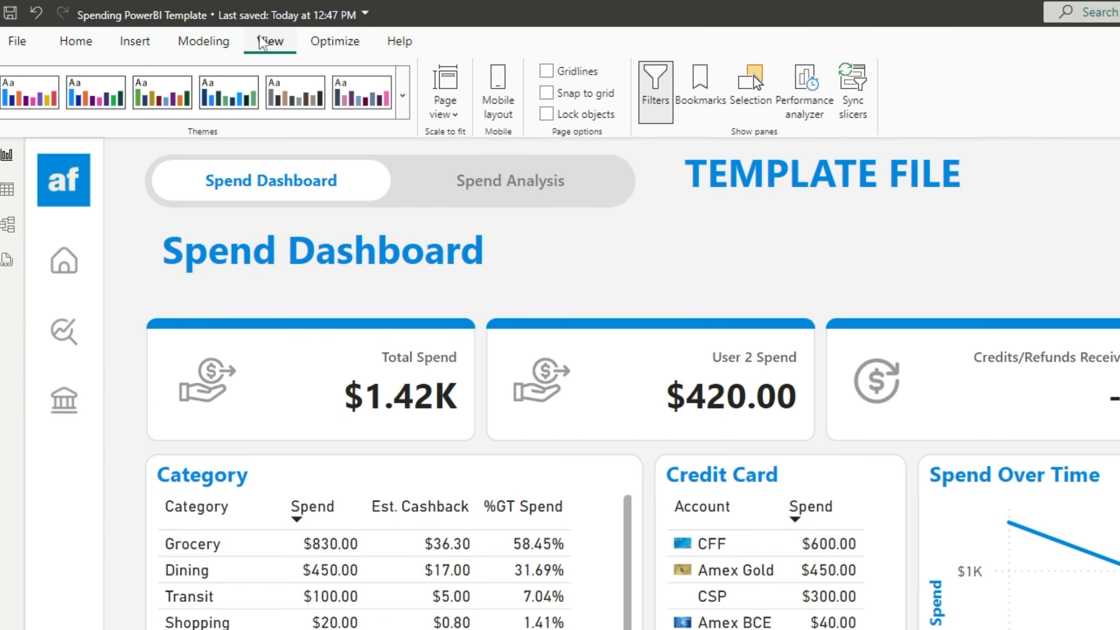
left_click(406, 102)
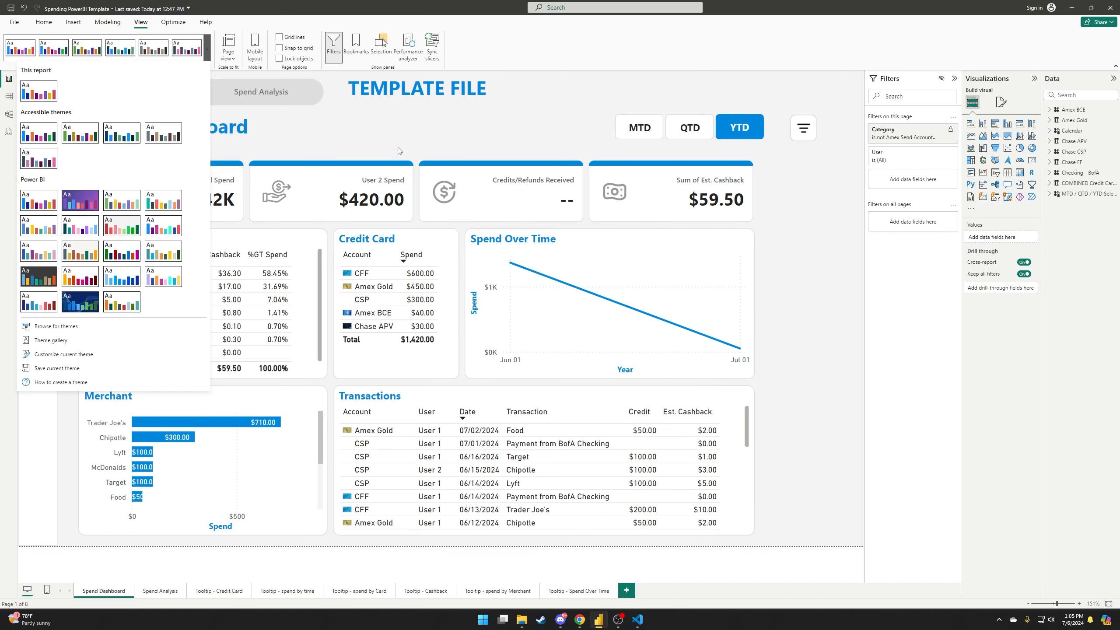
Back in the theme JSON, highlight the visualStyles and textClasses sections.
left_click(637, 619)
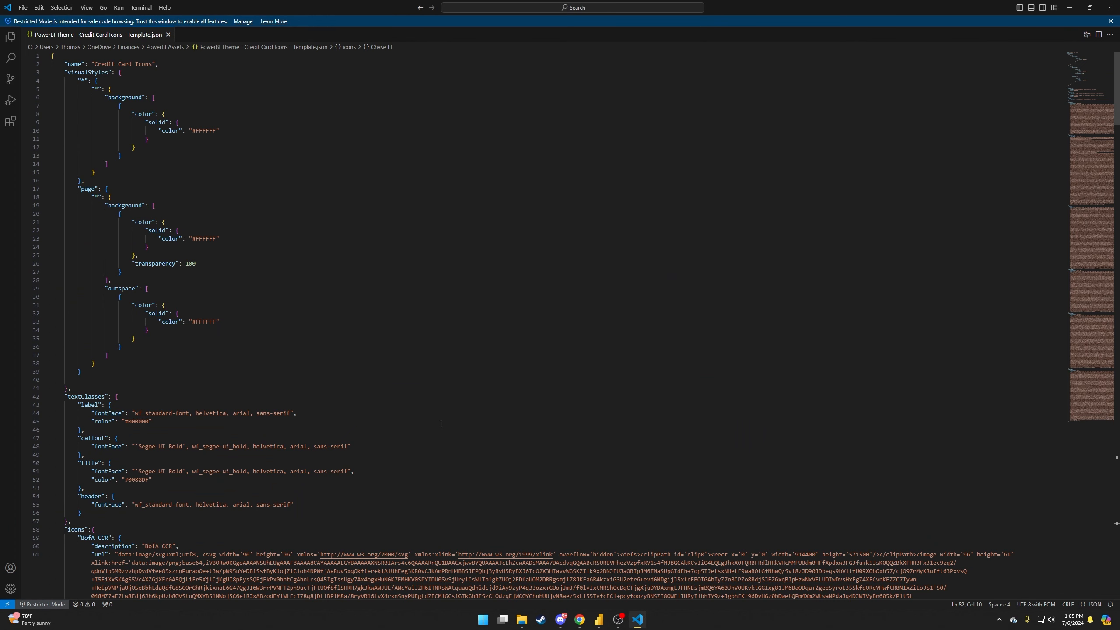
left_click_drag(51, 55, 196, 514)
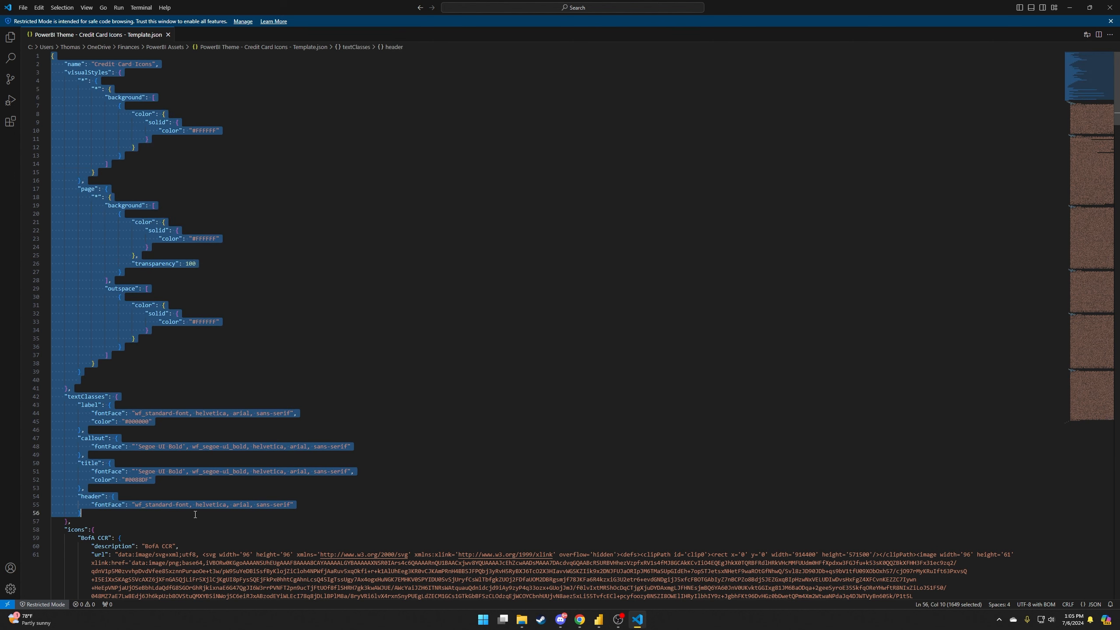
left_click(296, 335)
scroll(73, 415, "down", 5)
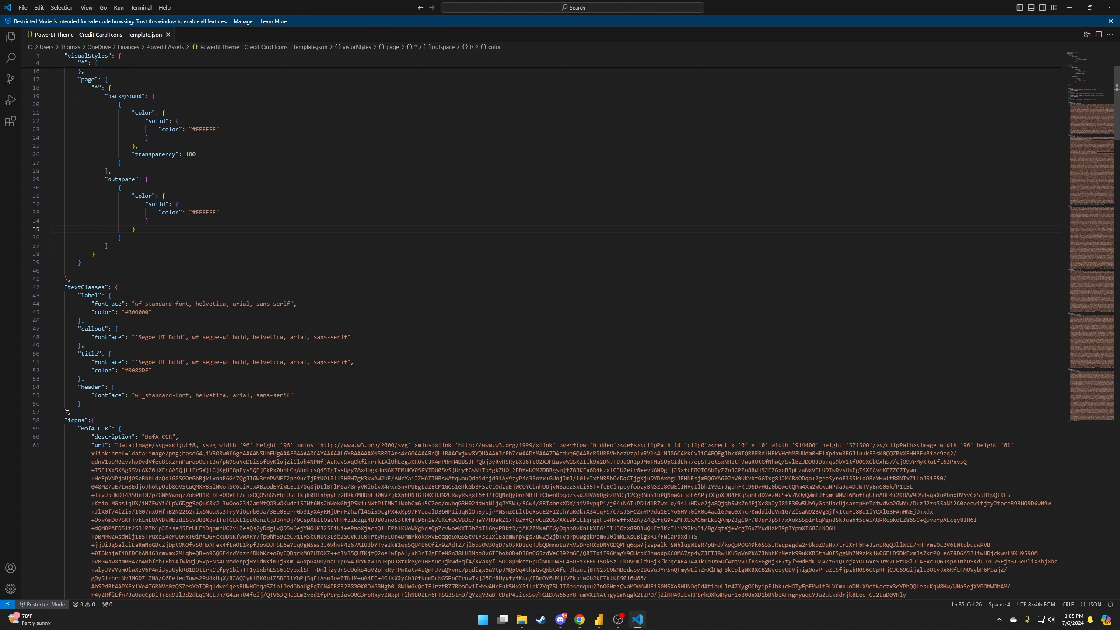
left_click_drag(66, 421, 112, 444)
left_click(105, 437)
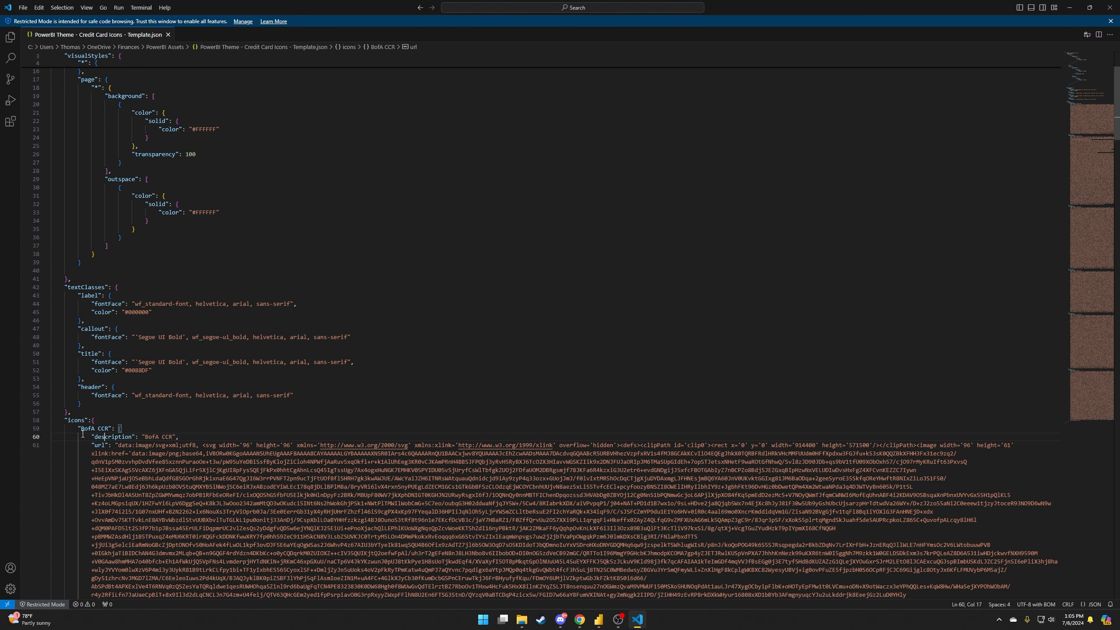
Point out where the icons section starts and the BofA CCR entry name.
scroll(104, 432, "down", 5)
left_click_drag(77, 320, 123, 319)
left_click(108, 337)
left_click(97, 311)
left_click(123, 320)
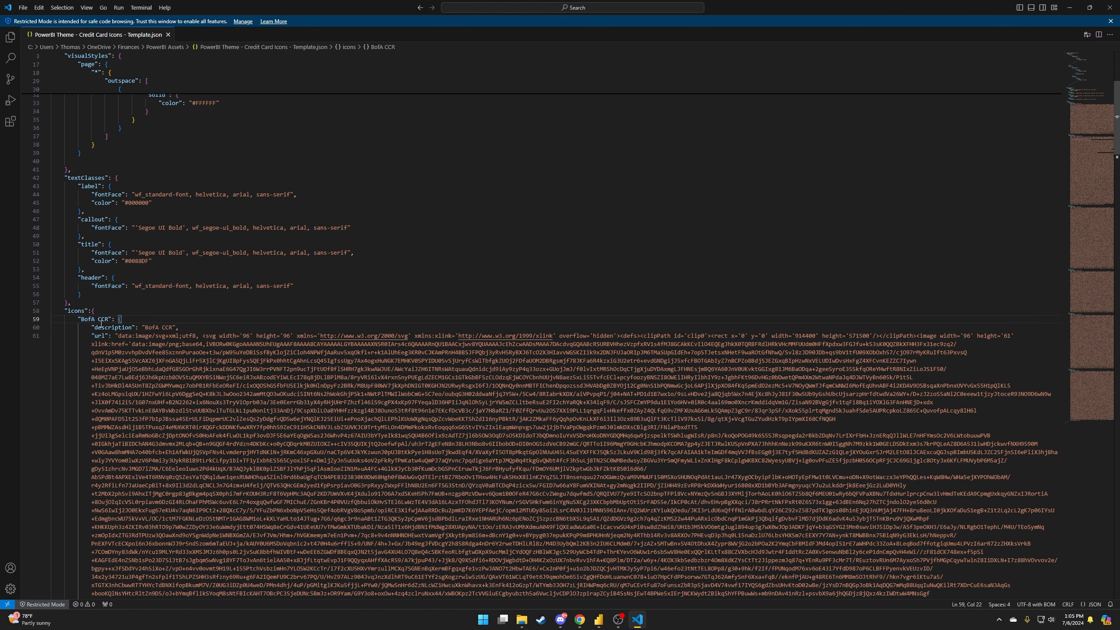
Scroll through the remaining icon entries, highlighting the Apple Card lines.
scroll(223, 337, "down", 10)
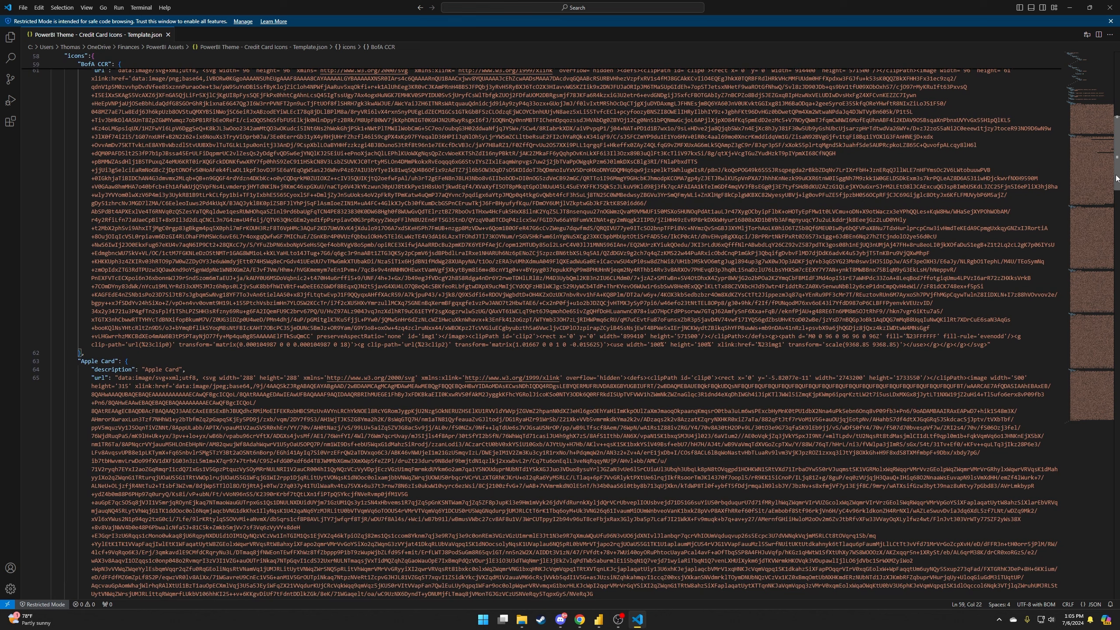
left_click_drag(79, 358, 111, 374)
left_click(112, 374)
scroll(116, 375, "down", 3)
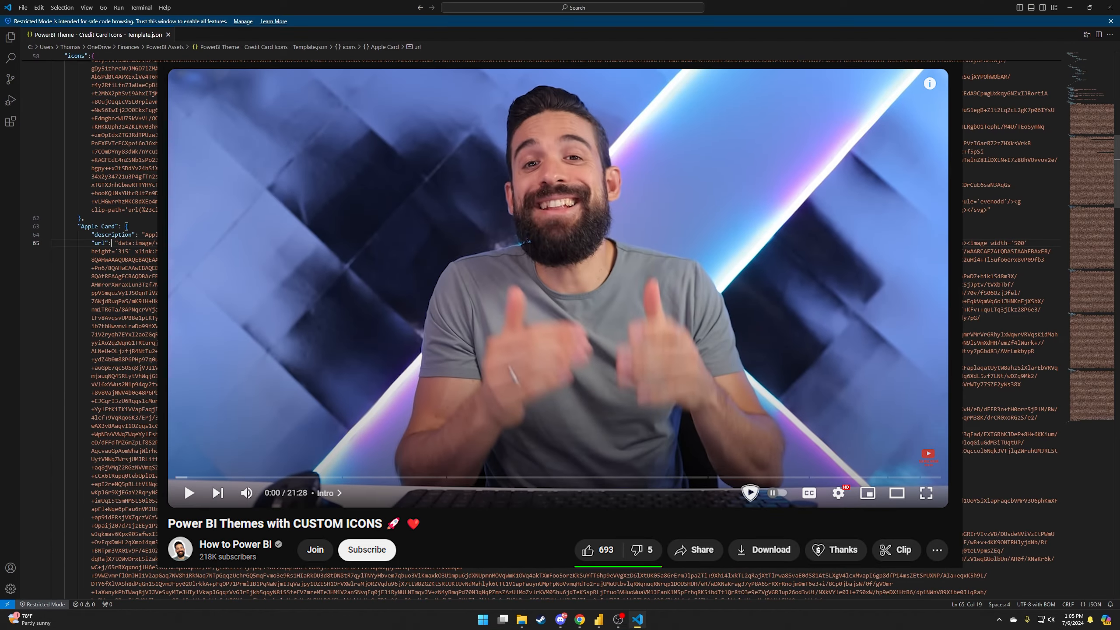
scroll(560, 327, "up", 2)
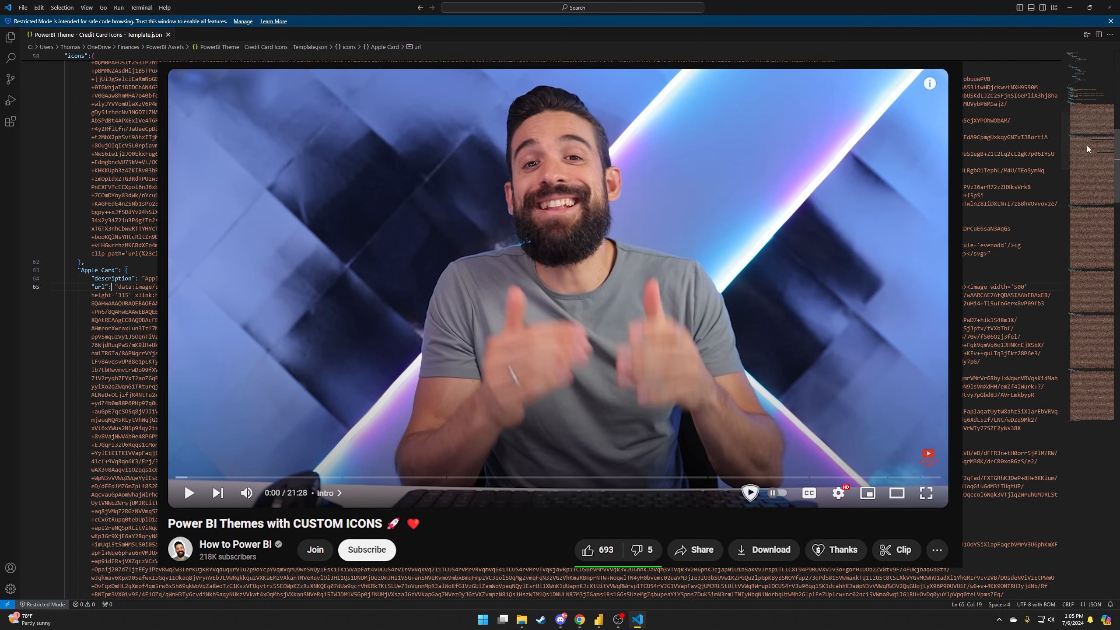
left_click_drag(1115, 146, 1097, 63)
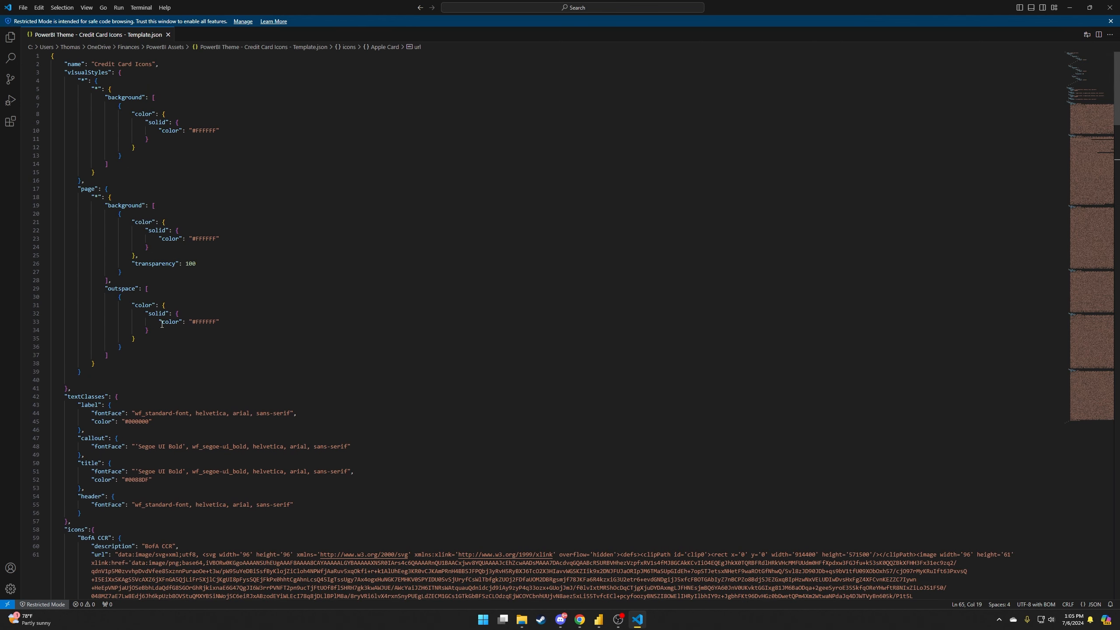
scroll(126, 460, "down", 2)
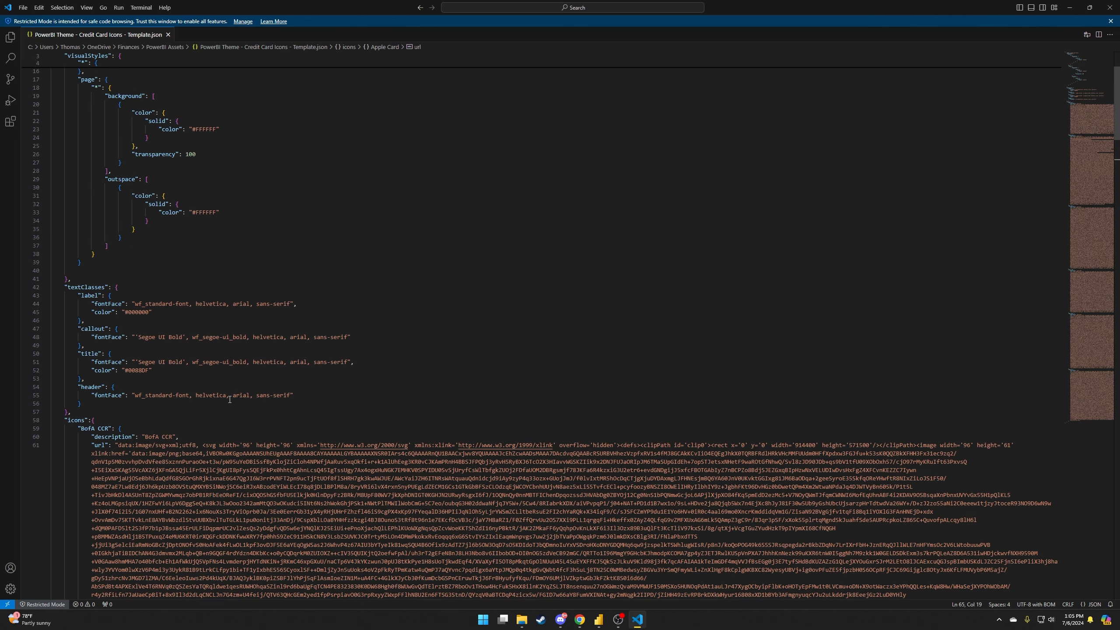
scroll(126, 460, "up", 2)
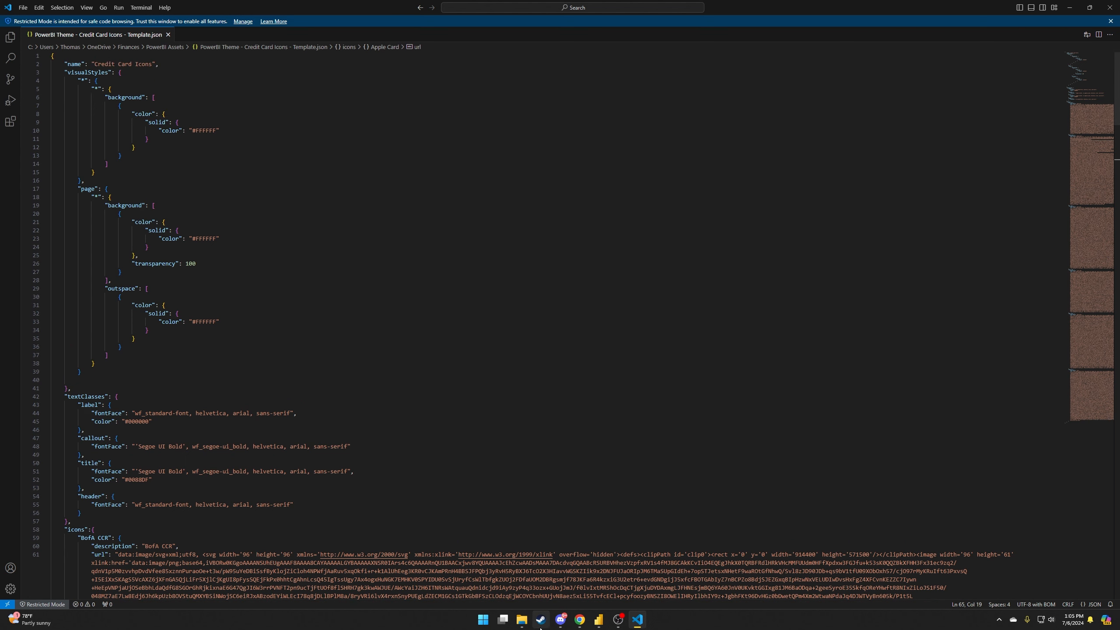
Drag 7. Chase CSP.SVG from the folder into VS Code to open its source.
mouse_move(521, 619)
left_click(543, 583)
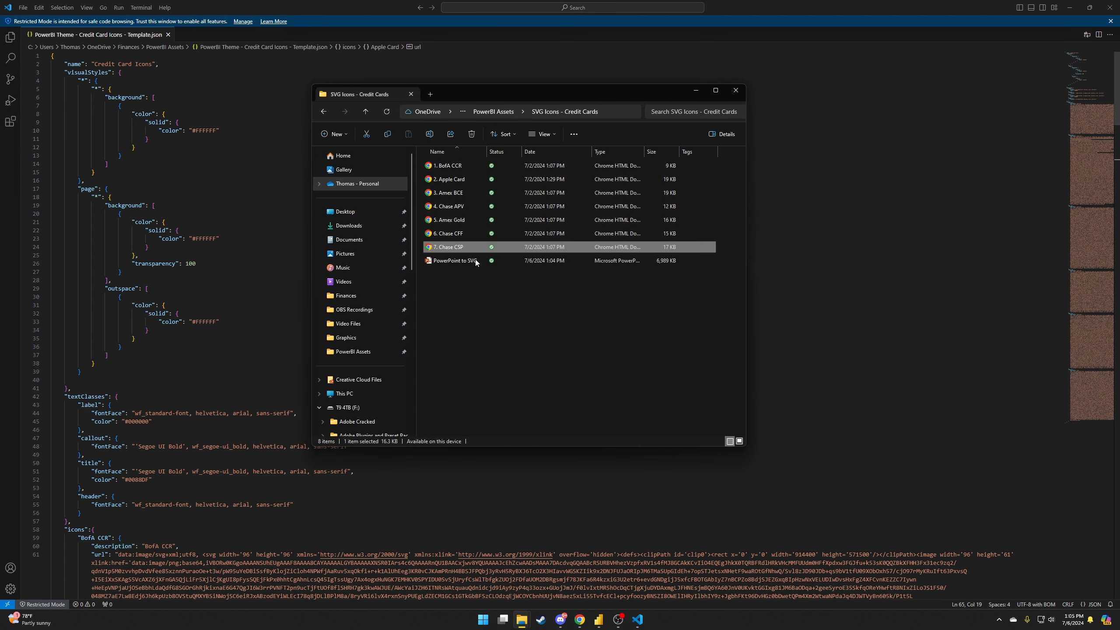
left_click_drag(450, 249, 191, 31)
mouse_move(521, 619)
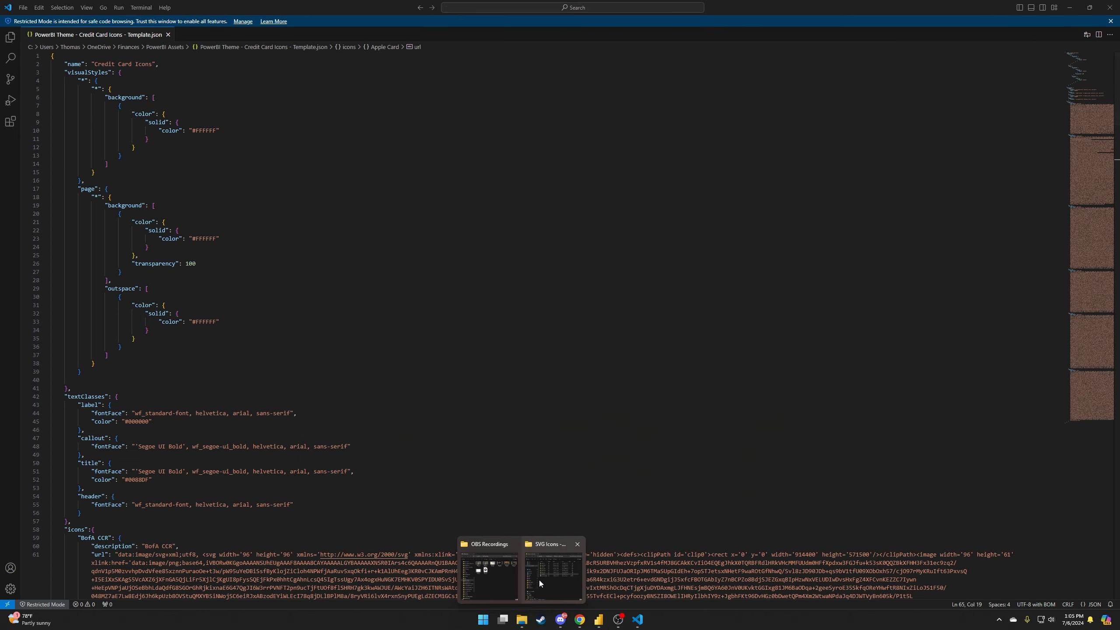
left_click(539, 579)
left_click_drag(447, 247, 220, 40)
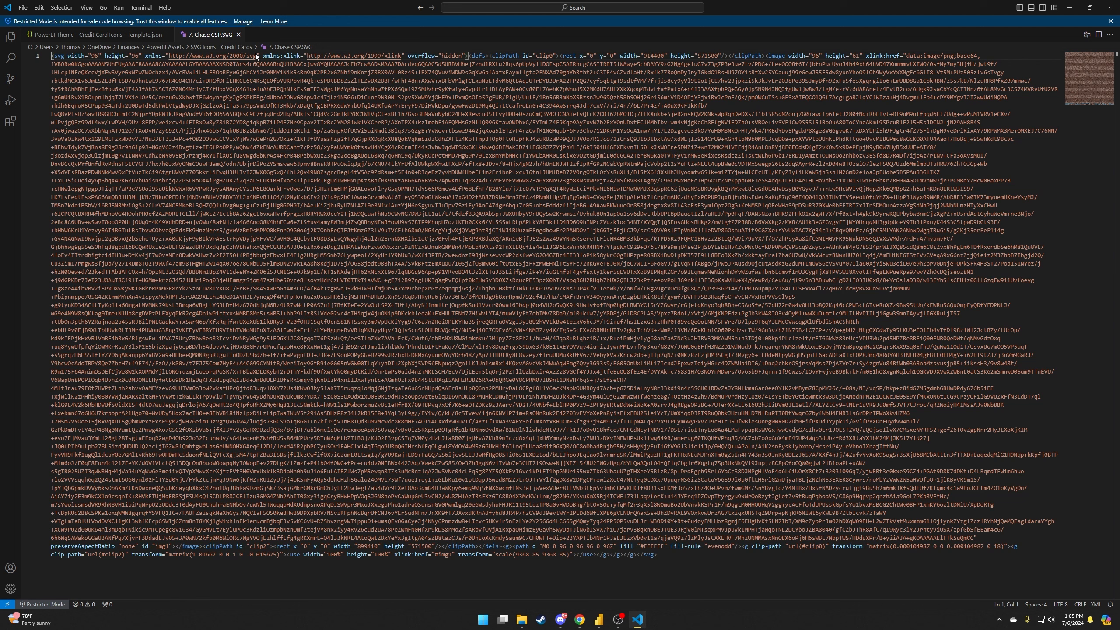
left_click(168, 97)
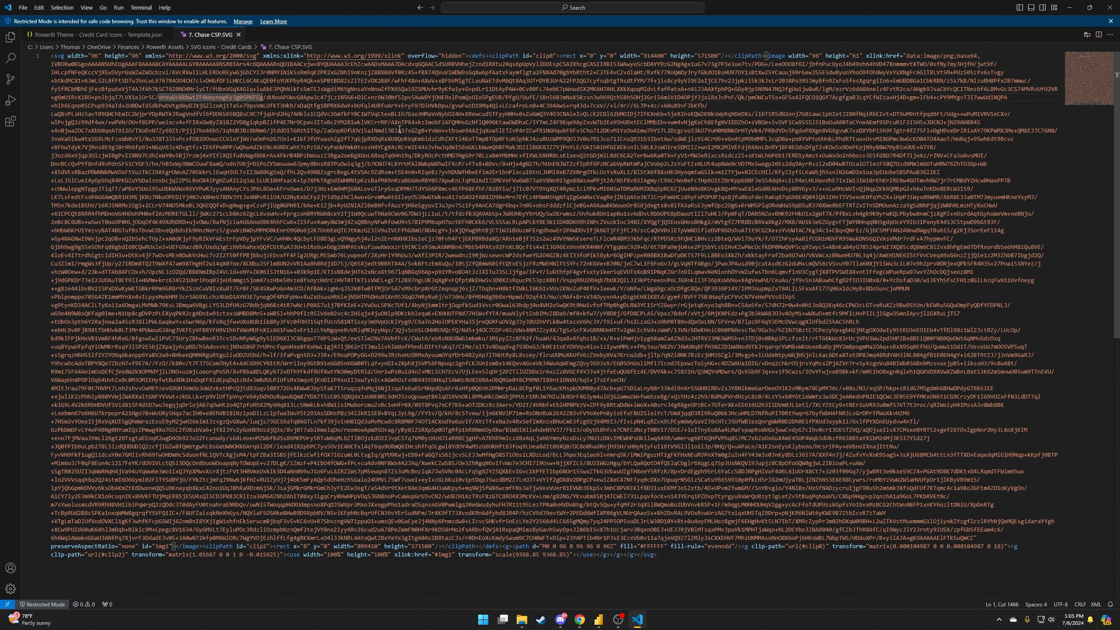
Glance at the view options, then open find and replace in the SVG code.
left_click(87, 7)
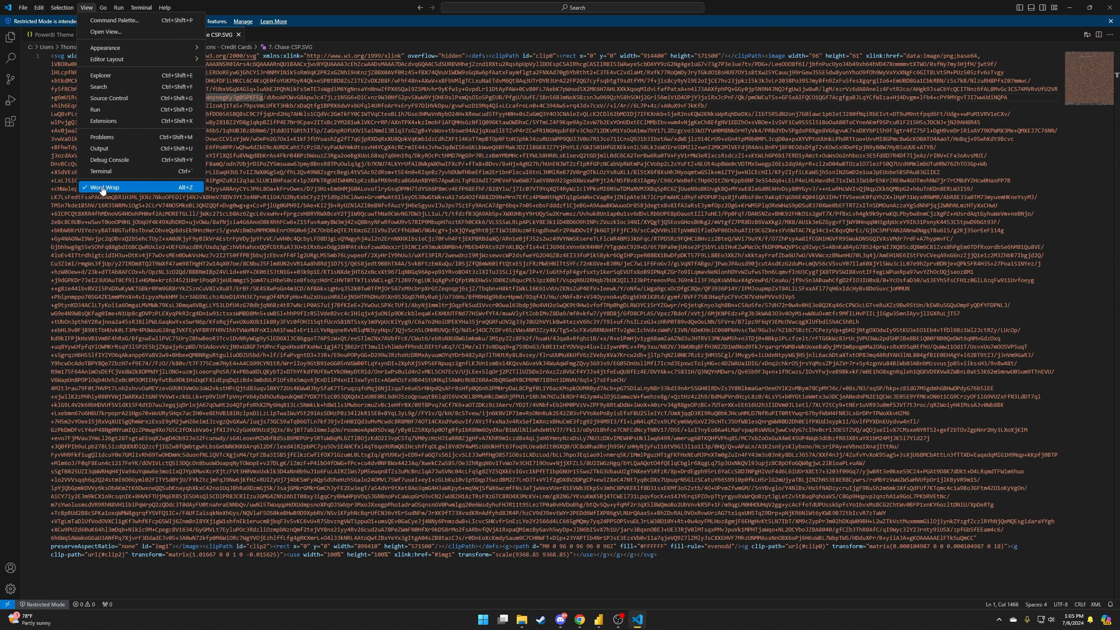
left_click(263, 181)
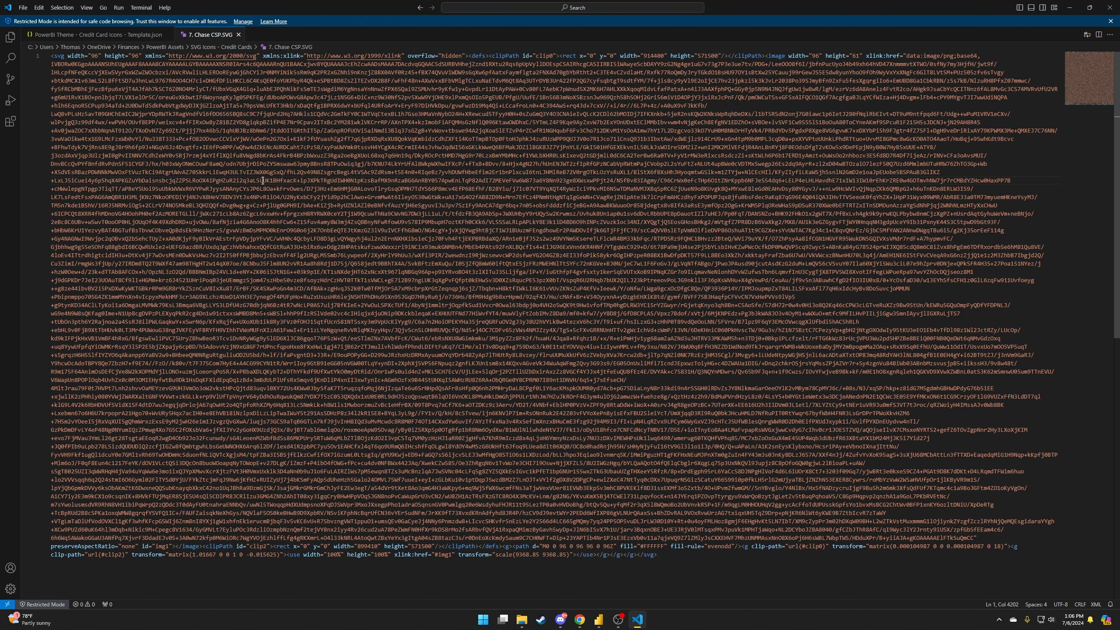
double_click(361, 197)
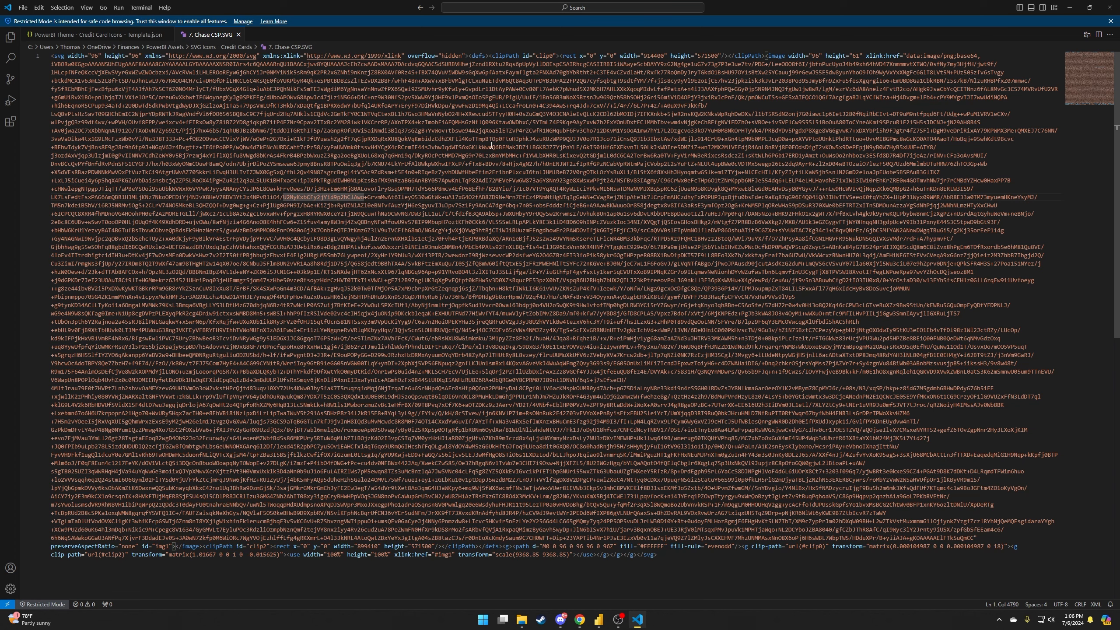
double_click(430, 163)
key("ctrl+h")
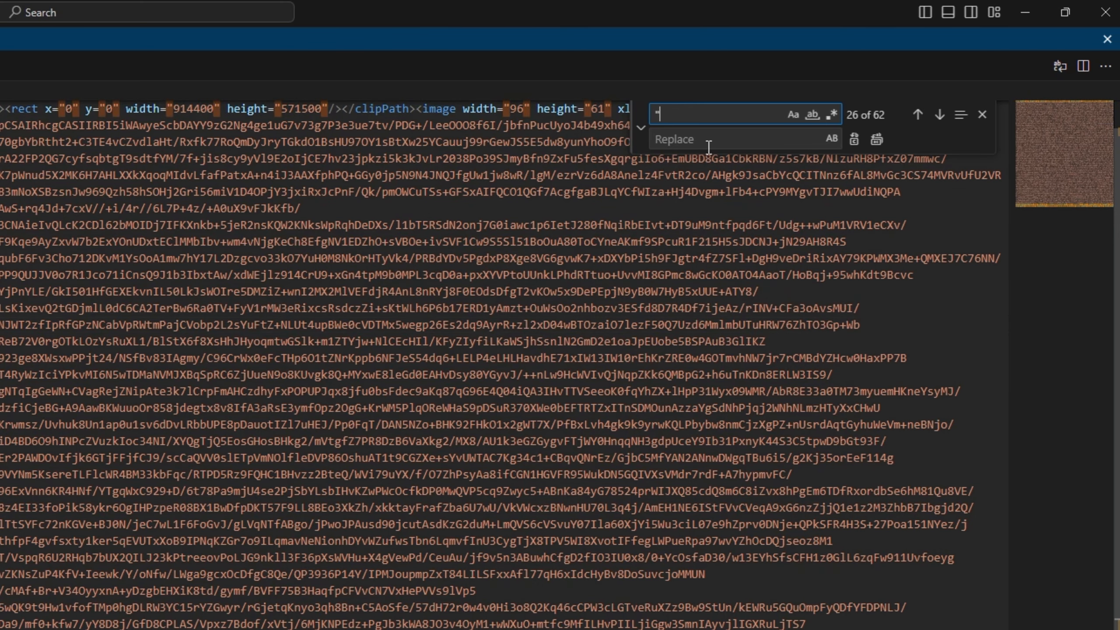
After checking the BofA CCR url format, replace all double quotes in the SVG with single quotes.
type("\"")
left_click(98, 35)
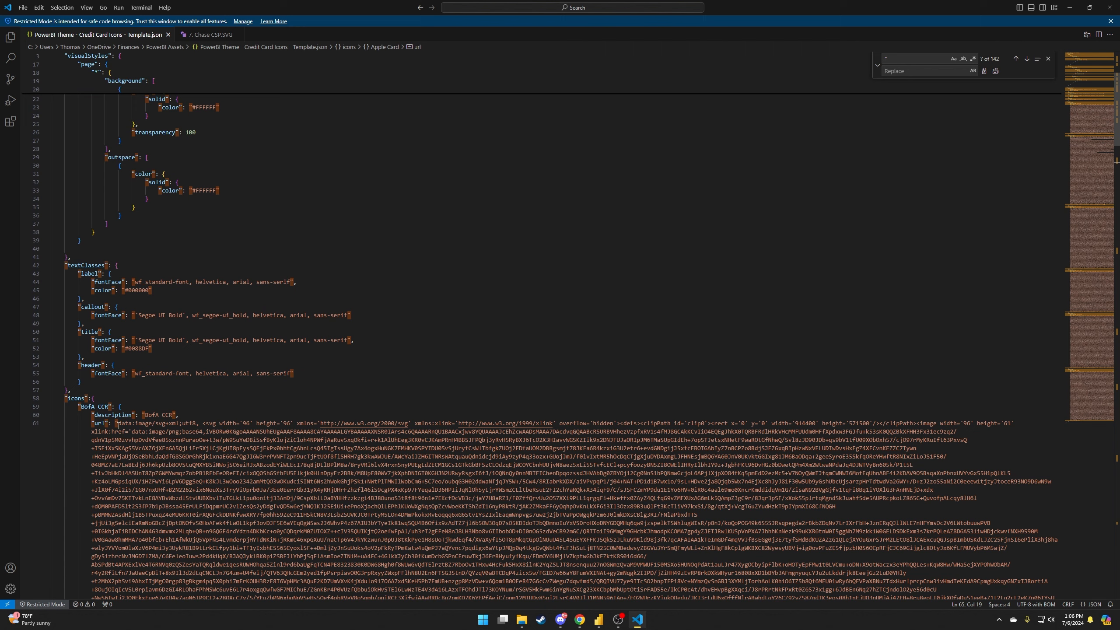
left_click(118, 425)
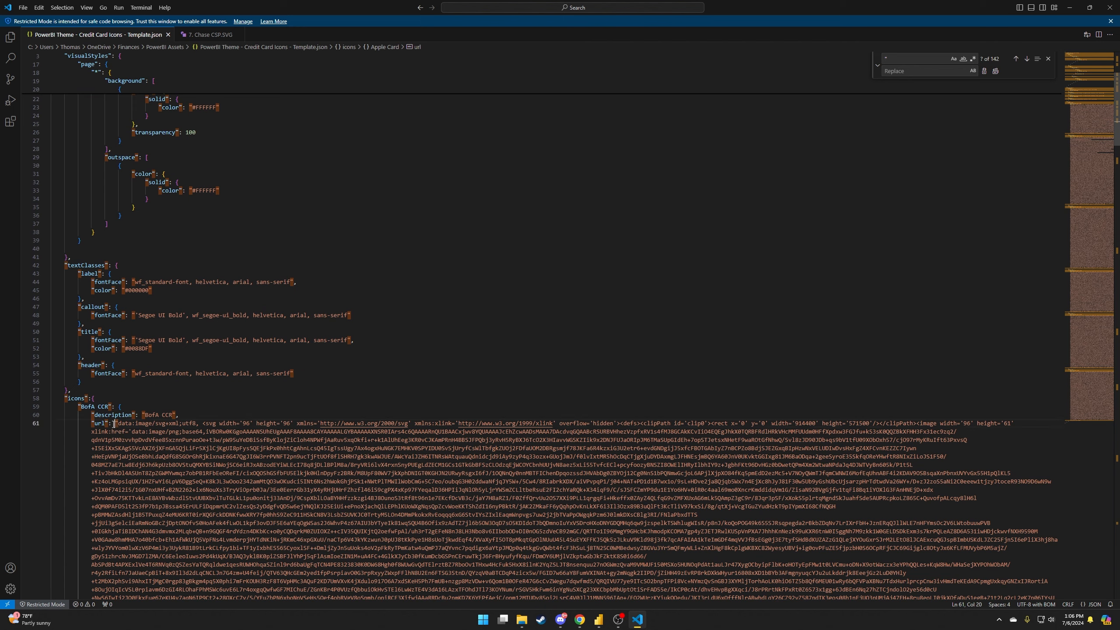
left_click(223, 35)
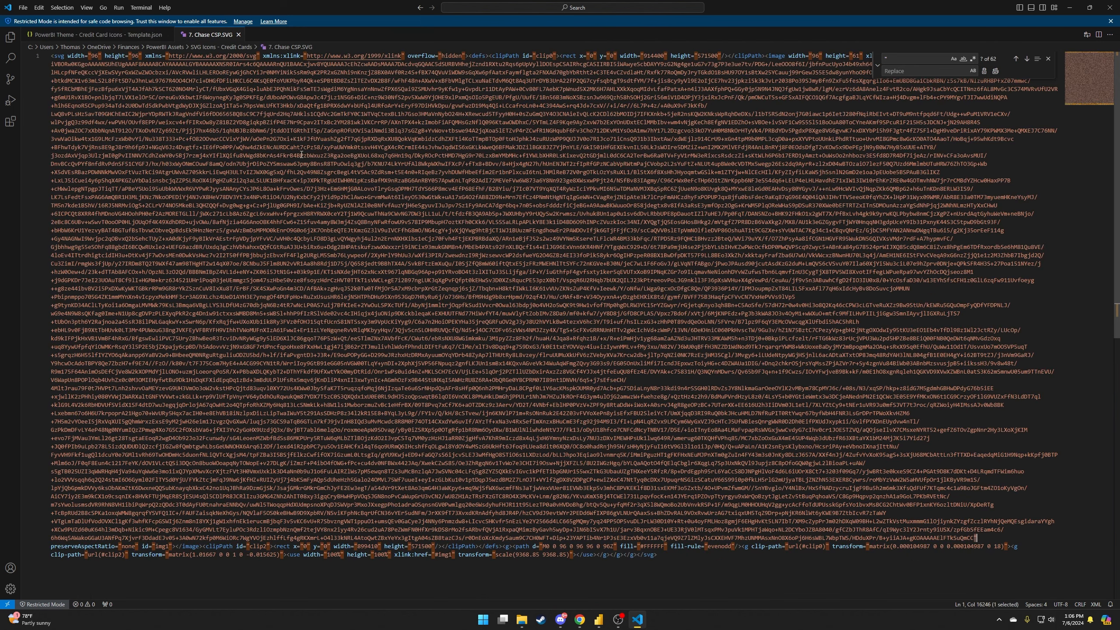
left_click(98, 34)
left_click(190, 35)
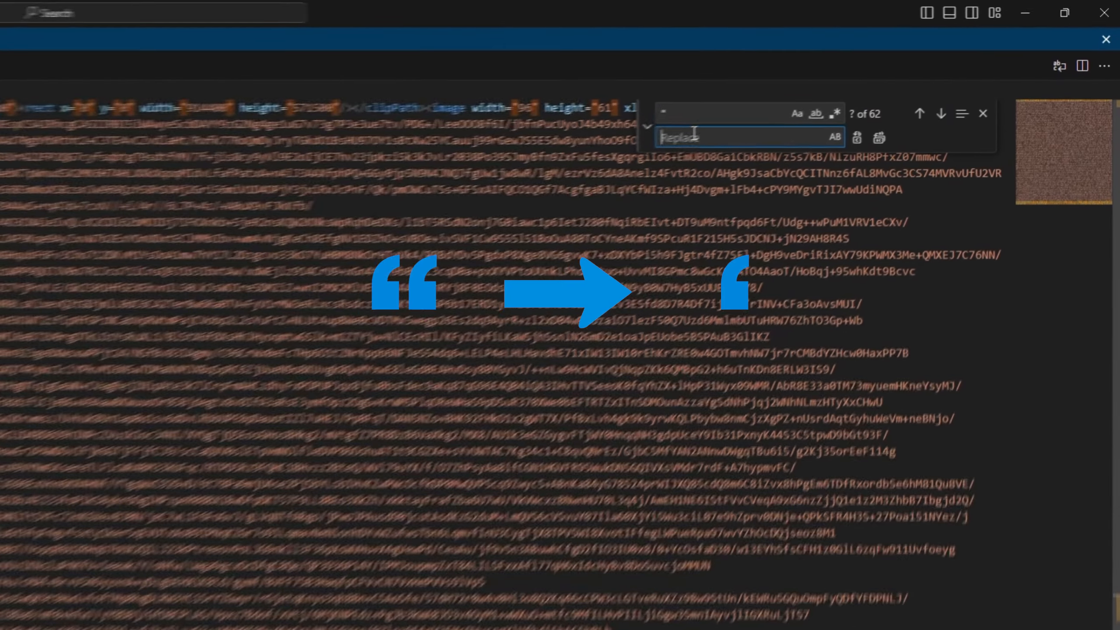
left_click(896, 71)
type("'")
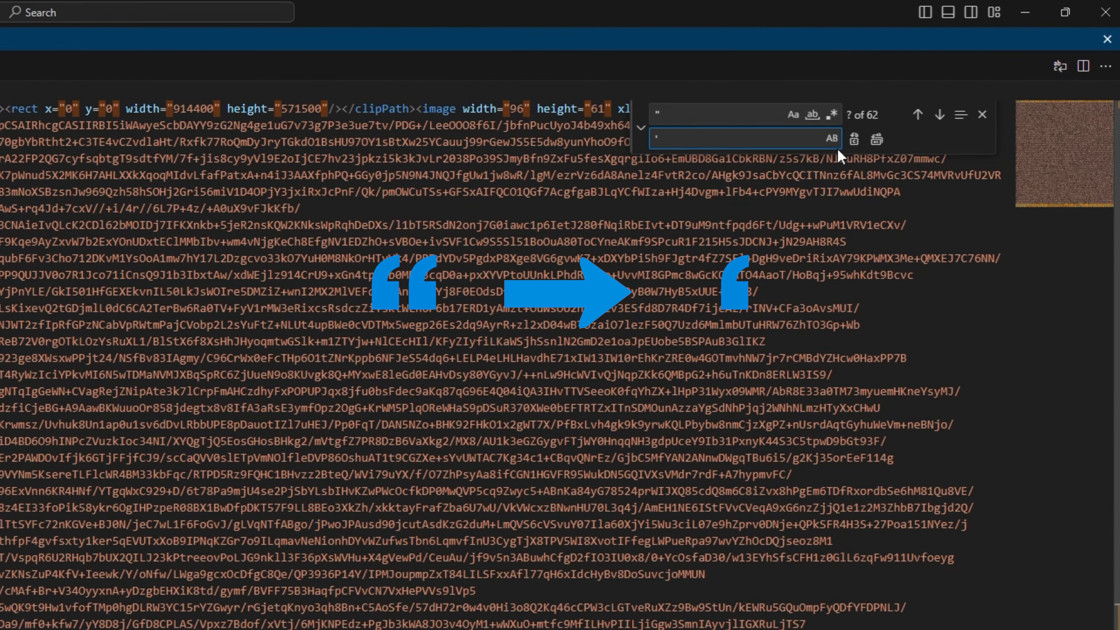
left_click(878, 140)
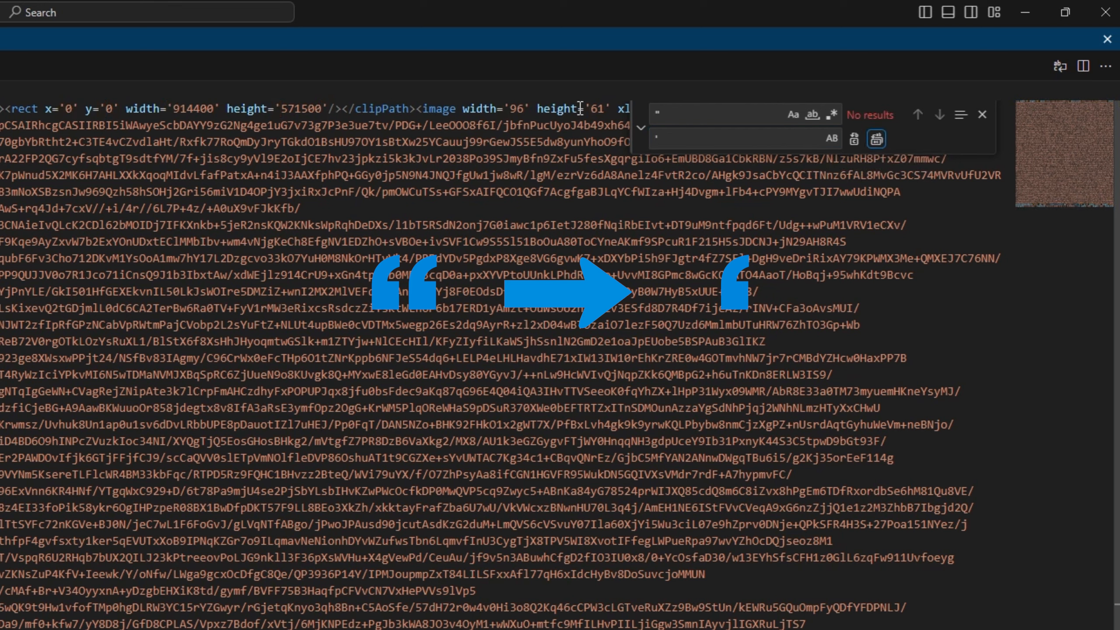
Replace every # in the Chase CSP SVG with %23.
key("BackSpace")
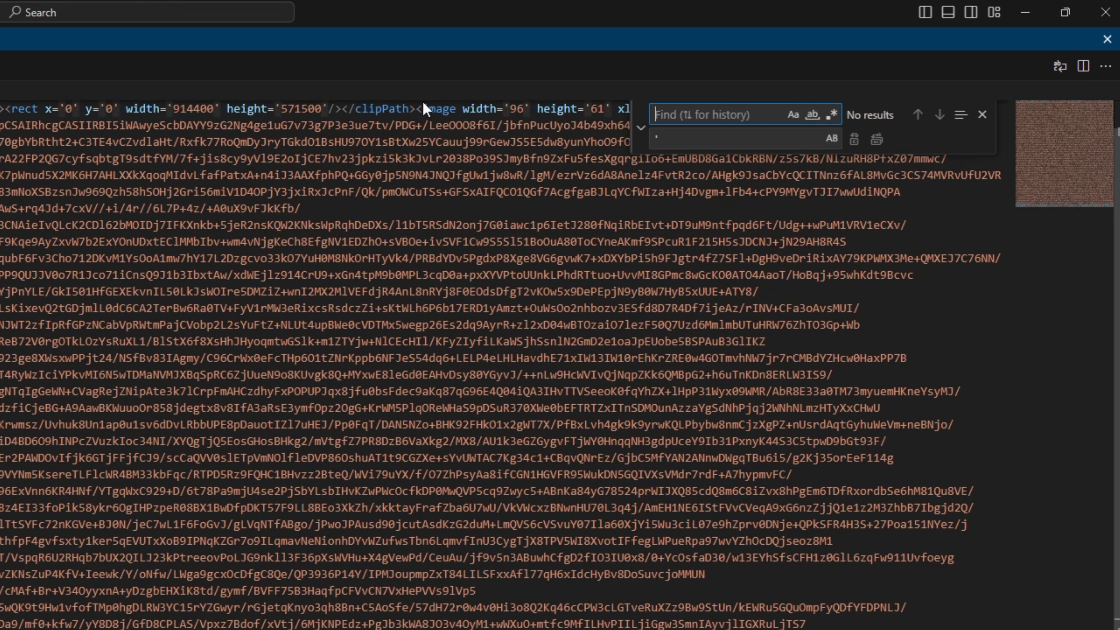
type("#")
key("Tab")
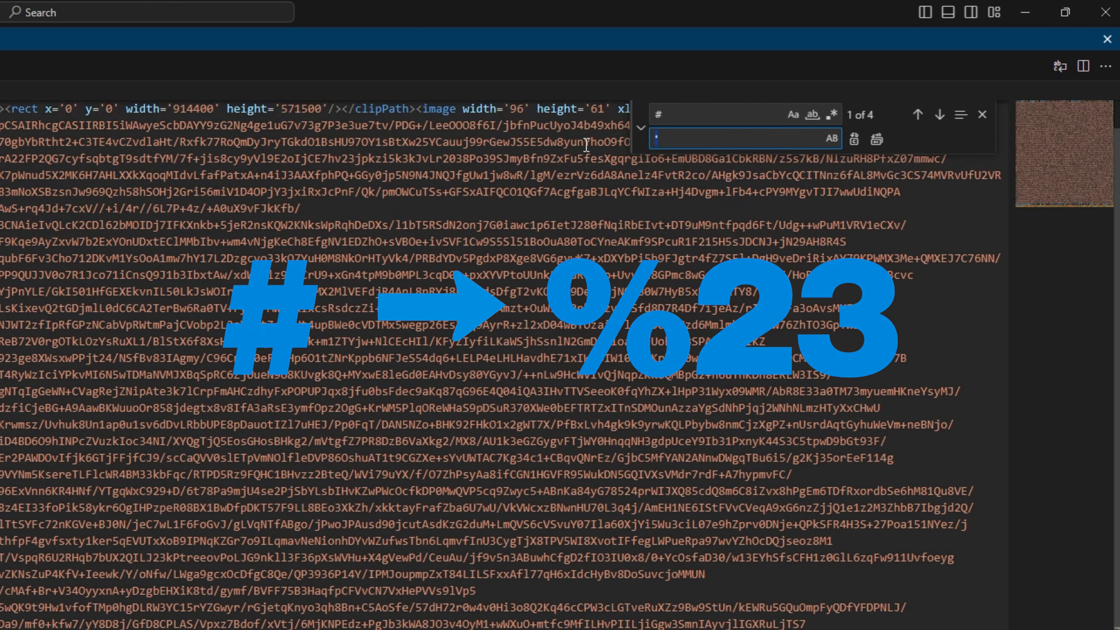
key("BackSpace")
type("%23")
left_click(876, 140)
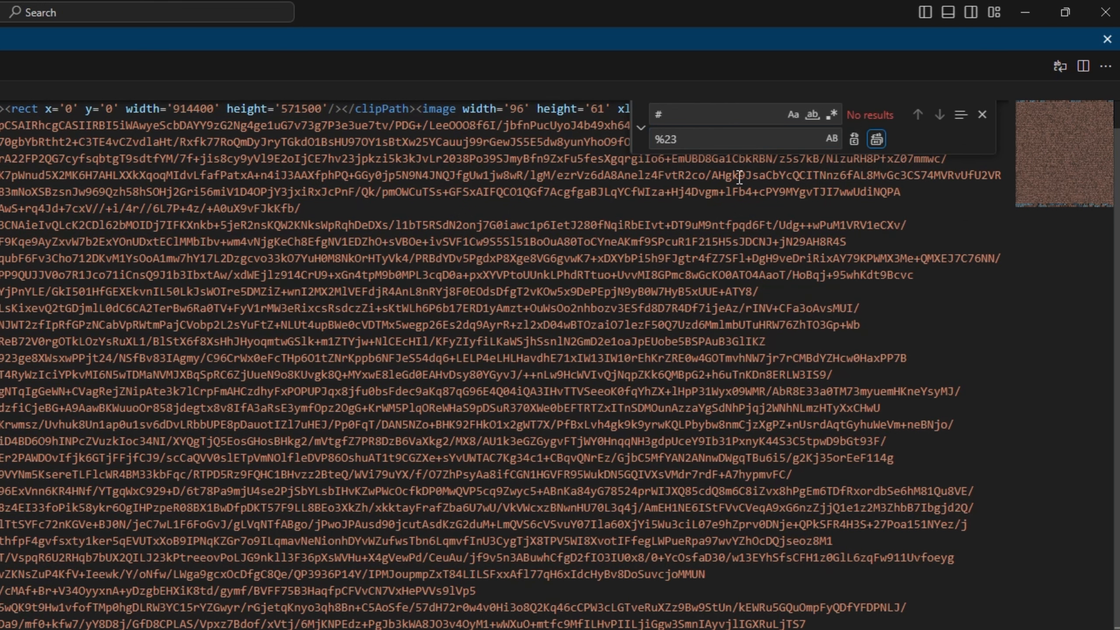
Clear both the find and replace fields.
left_click_drag(687, 119, 611, 112)
left_click_drag(692, 135, 592, 143)
key("BackSpace")
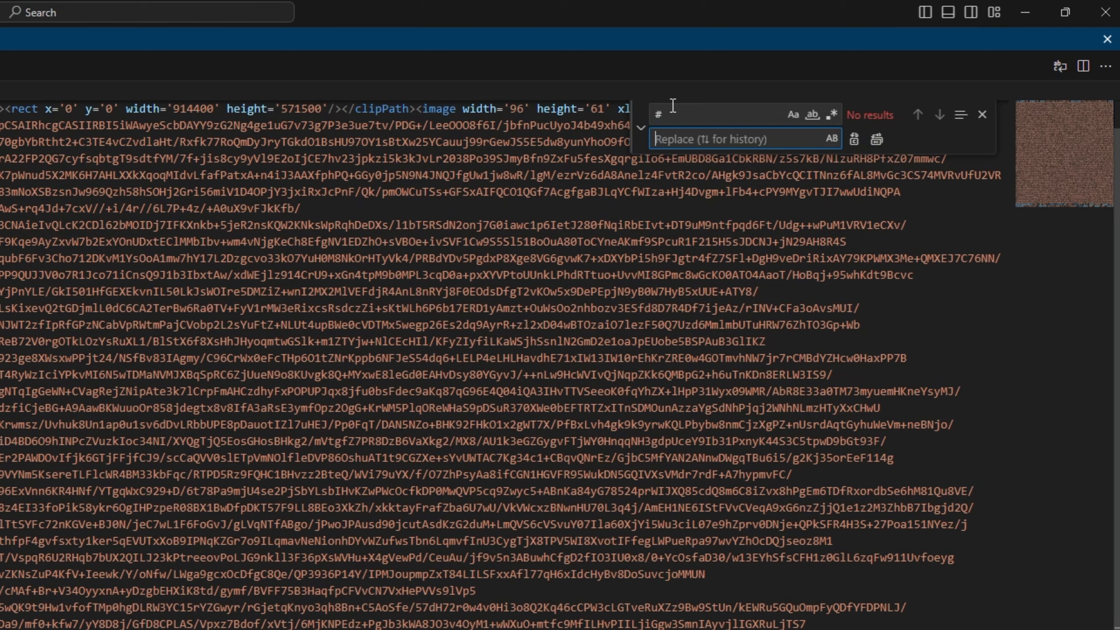
left_click(673, 105)
key("BackSpace")
scroll(673, 105, "up", 1)
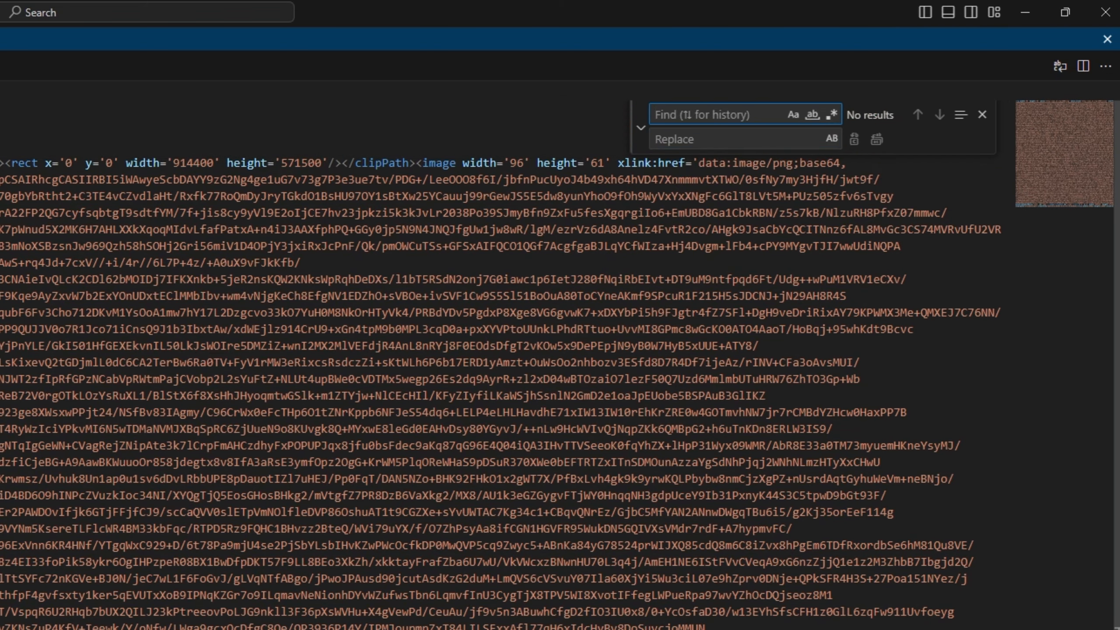
Select all of the converted Chase CSP SVG code.
left_click(115, 206)
scroll(115, 206, "down", 3)
scroll(113, 197, "up", 3)
left_click(111, 190)
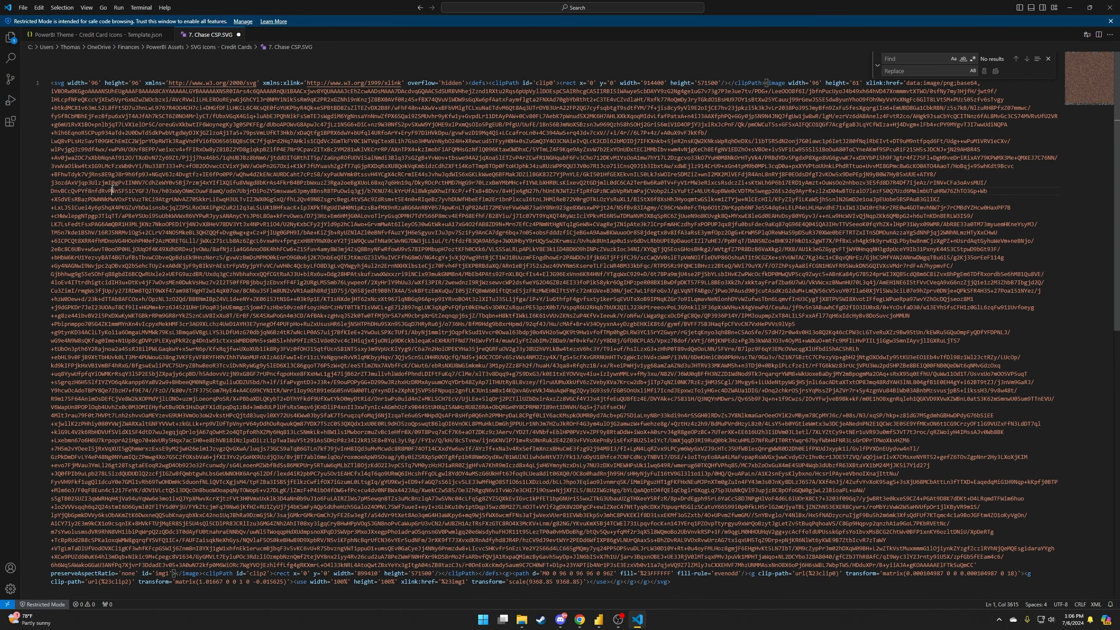
left_click(97, 125)
key("ctrl+a")
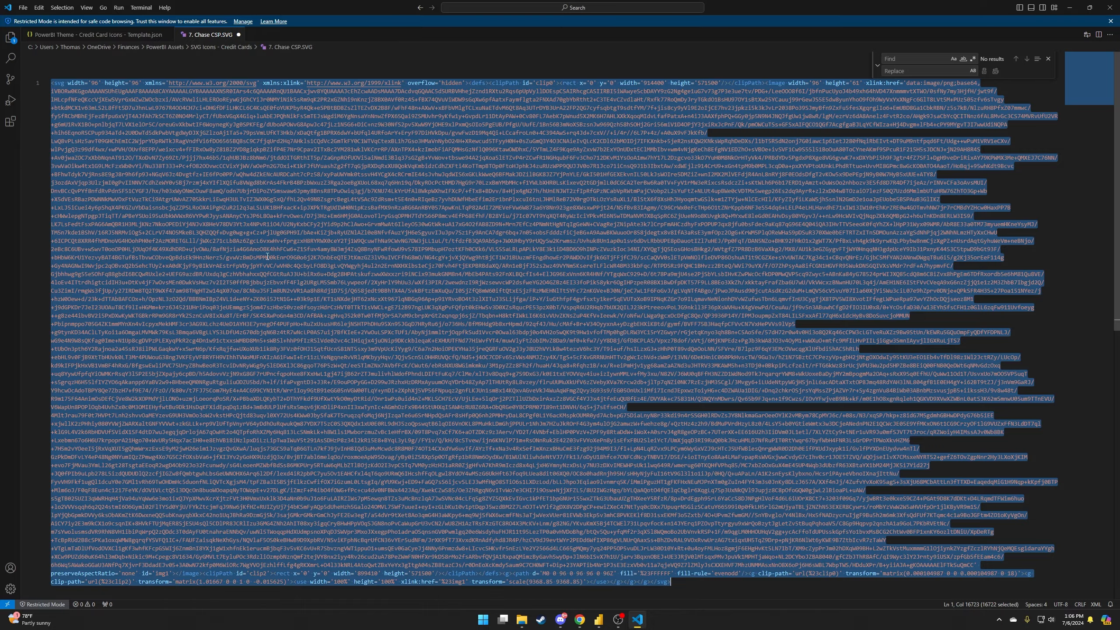
In the theme JSON, type a comma after the Chase FF entry's closing brace on line 82.
left_click(97, 35)
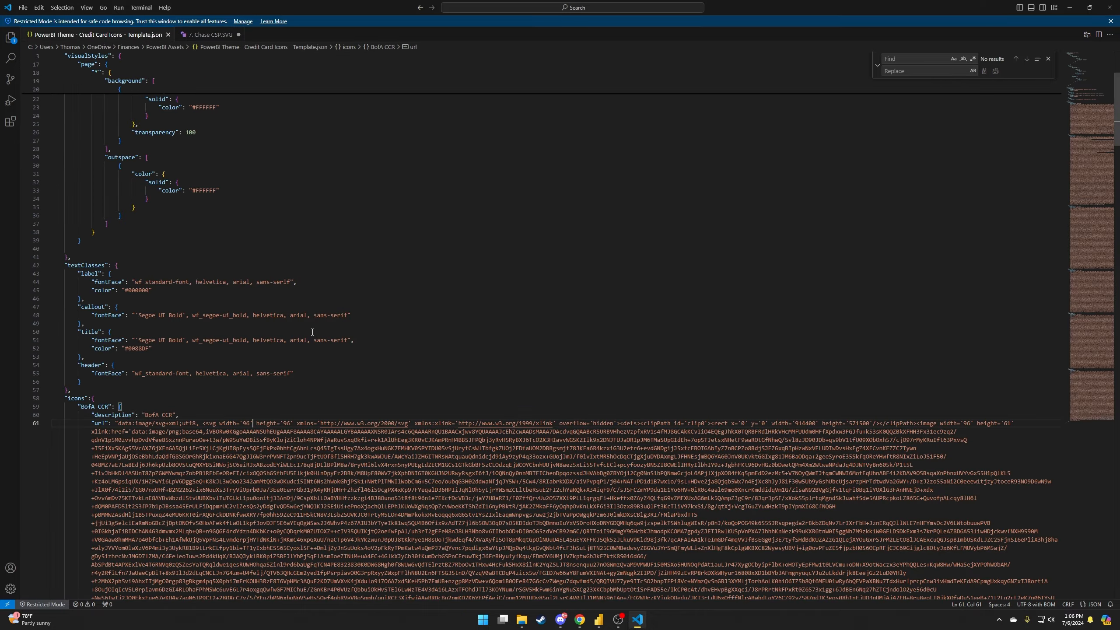
scroll(1001, 214, "down", 2)
left_click_drag(1115, 115, 1095, 512)
left_click(119, 461)
scroll(73, 88, "up", 4)
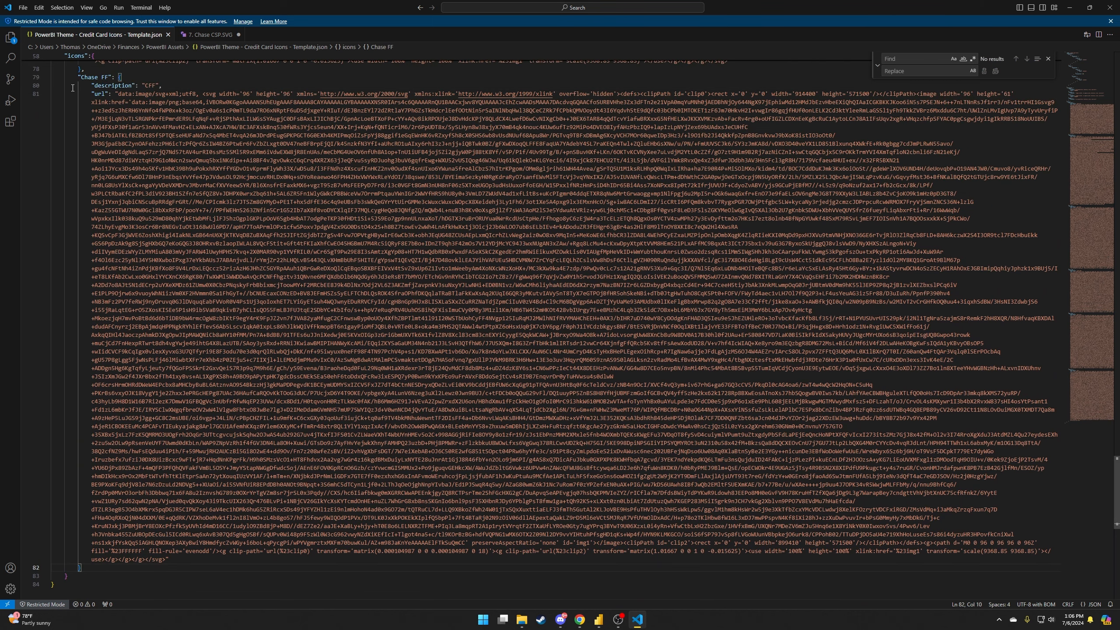
scroll(192, 344, "down", 6)
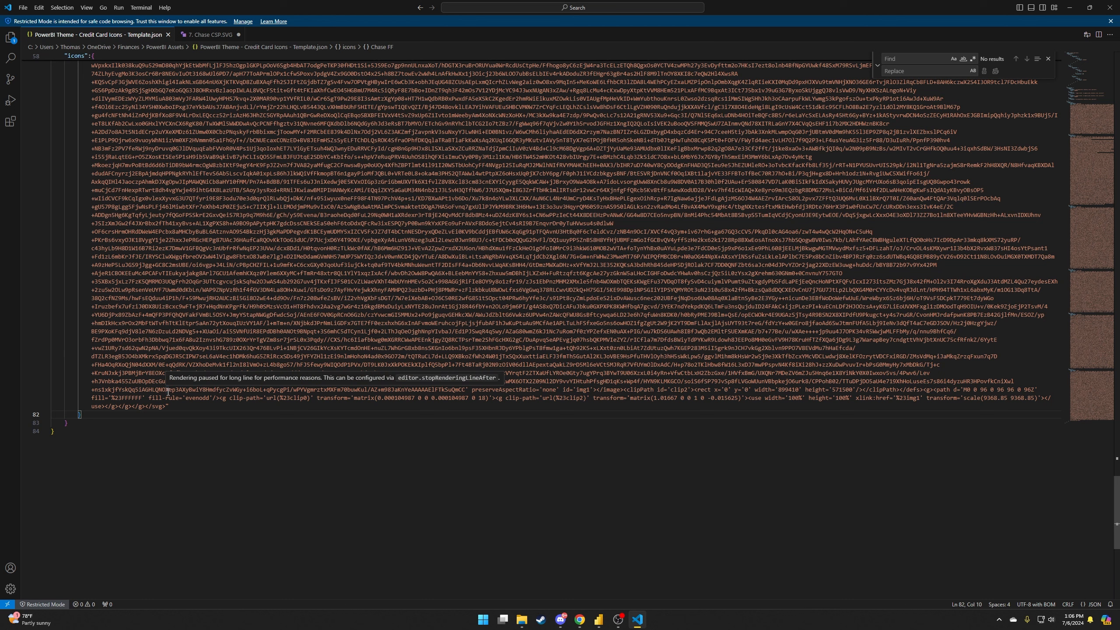
type(",")
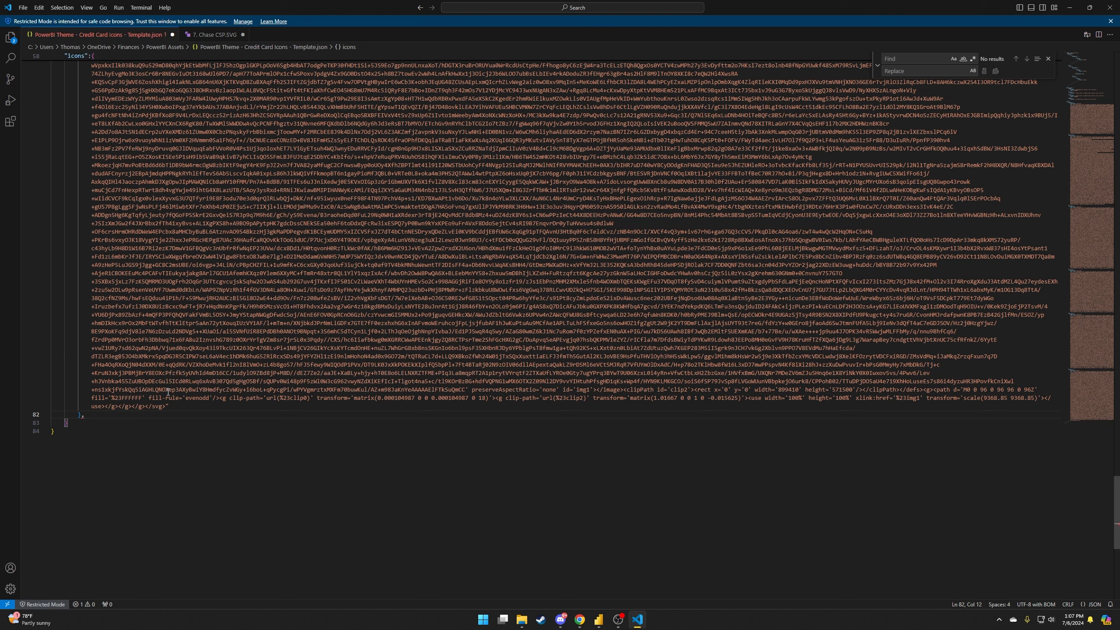
Start a new "Chase CSP" icon entry with its own braces after Chase FF.
key("Return")
type("\"\"")
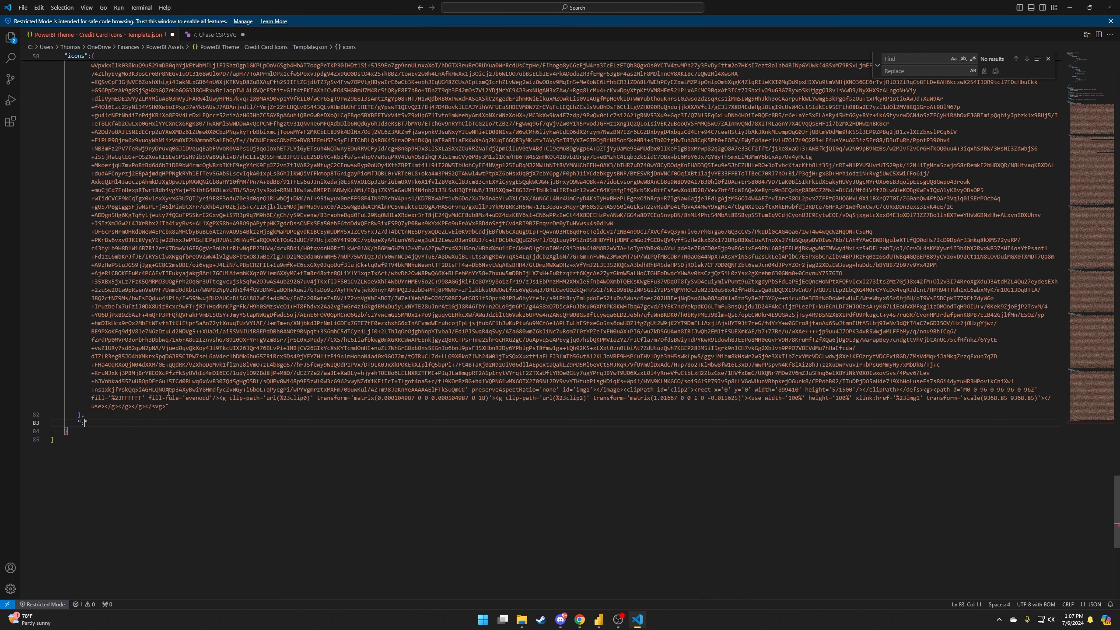
type("Chase CSP")
scroll(225, 369, "up", 6)
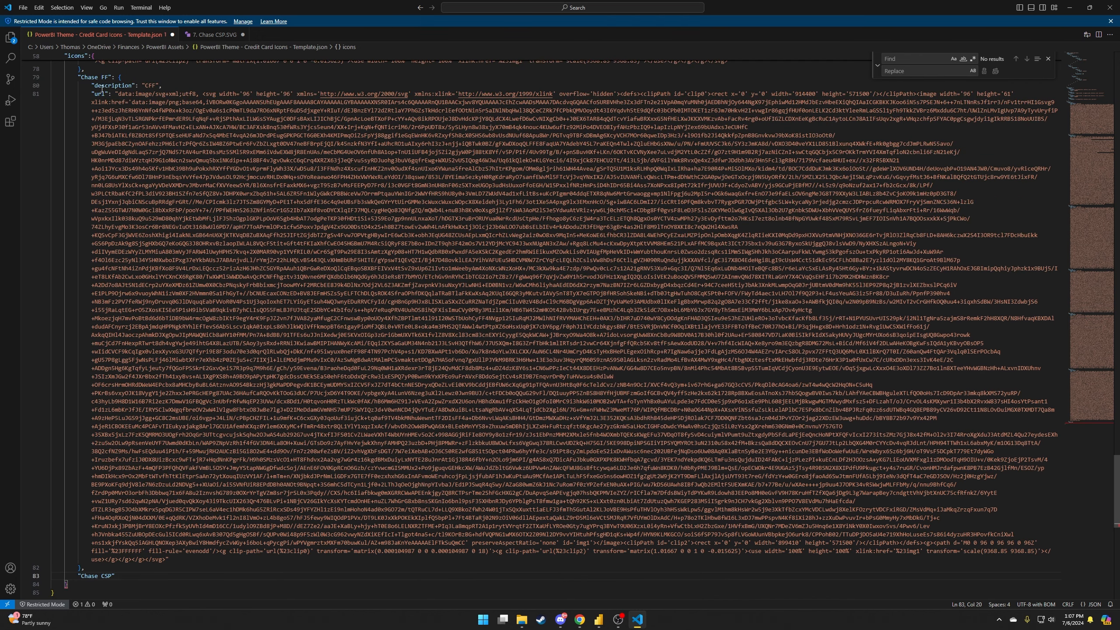
scroll(163, 293, "down", 2)
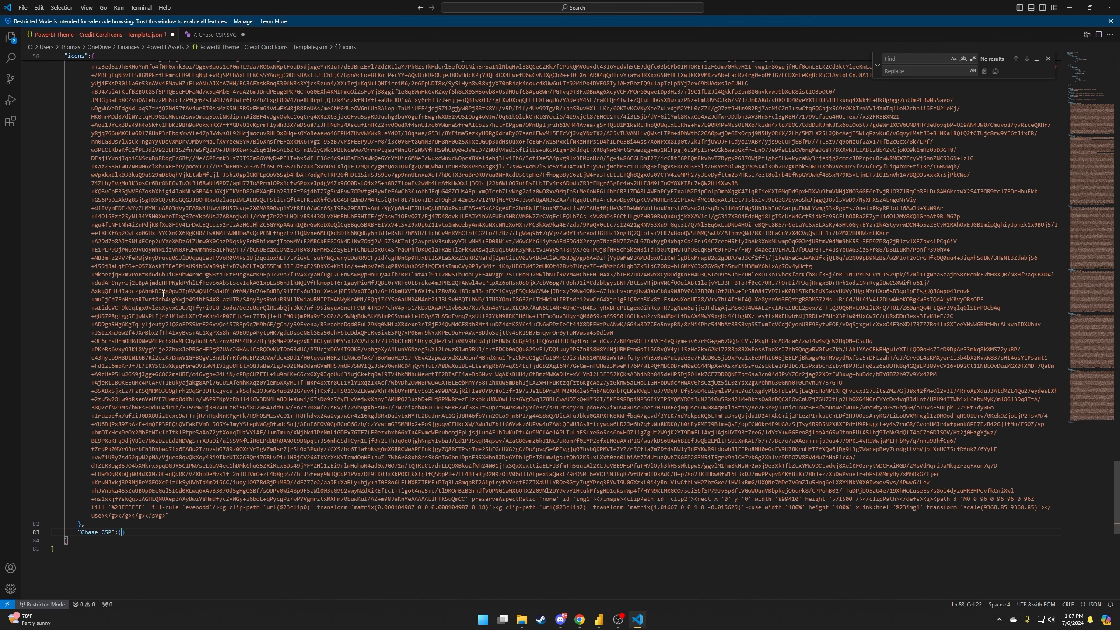
key("Return")
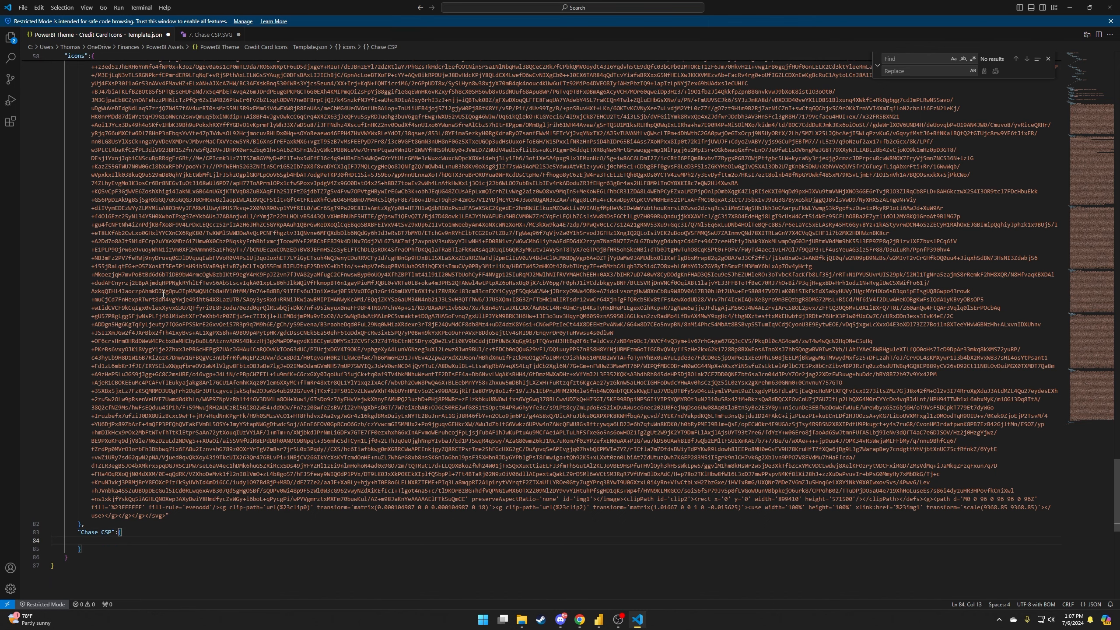
scroll(164, 293, "down", 3)
scroll(131, 410, "up", 11)
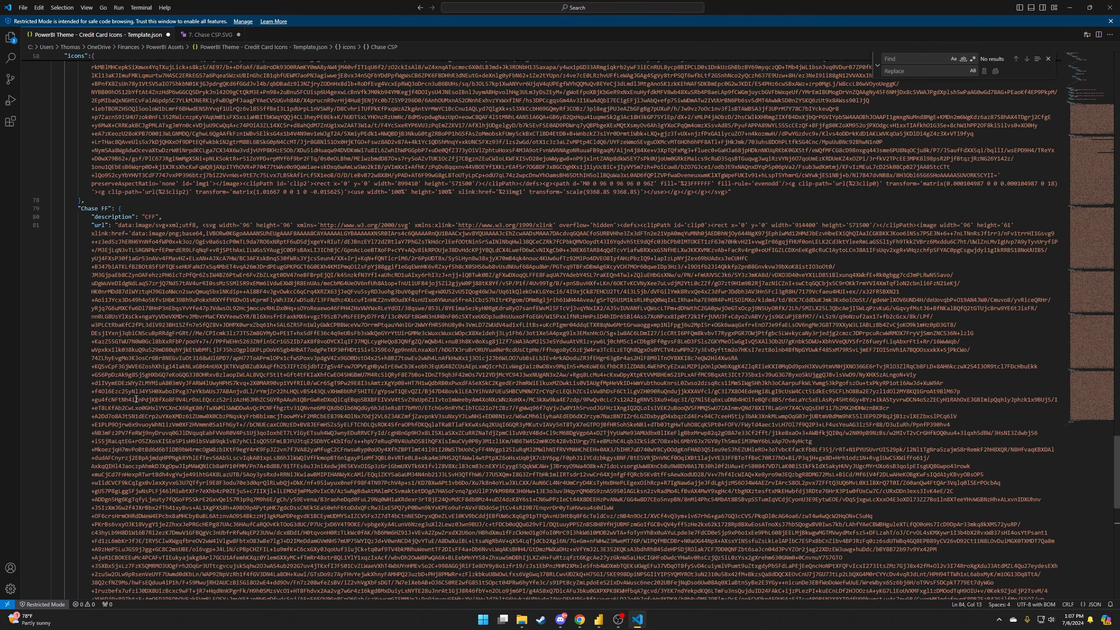
scroll(144, 364, "down", 14)
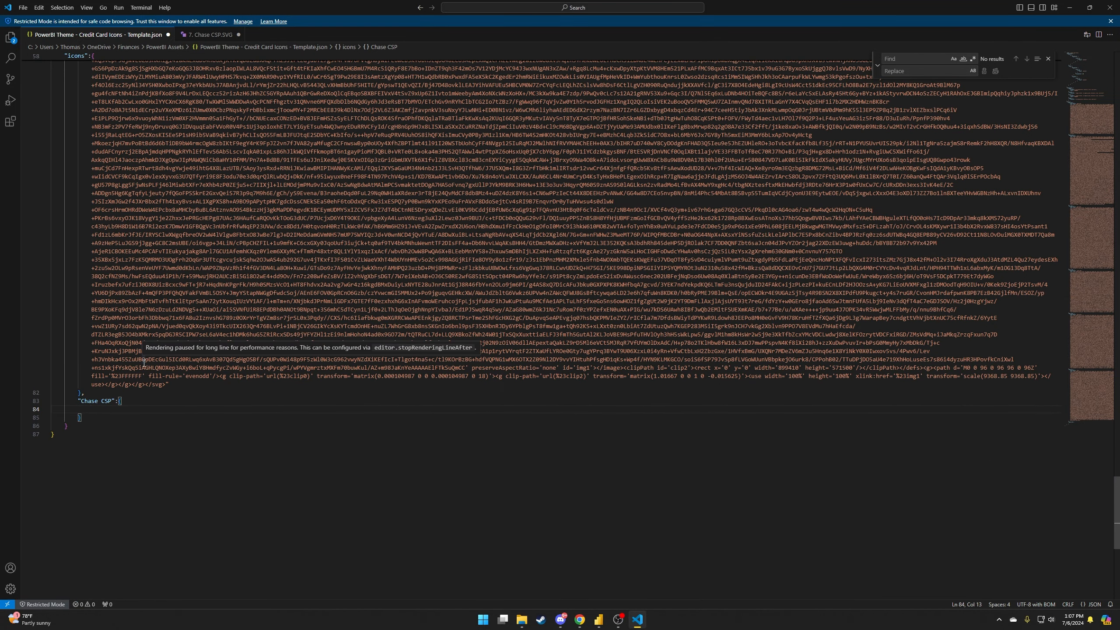
Add a "description" key inside the Chase CSP entry, comparing against the icons section.
type("\"descripti")
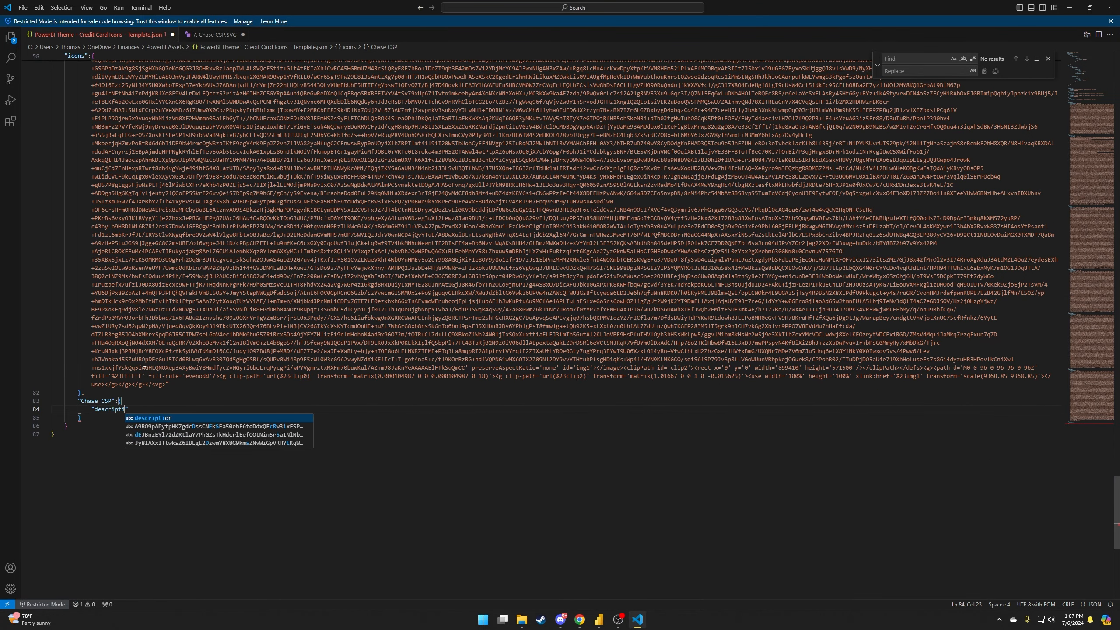
type("on")
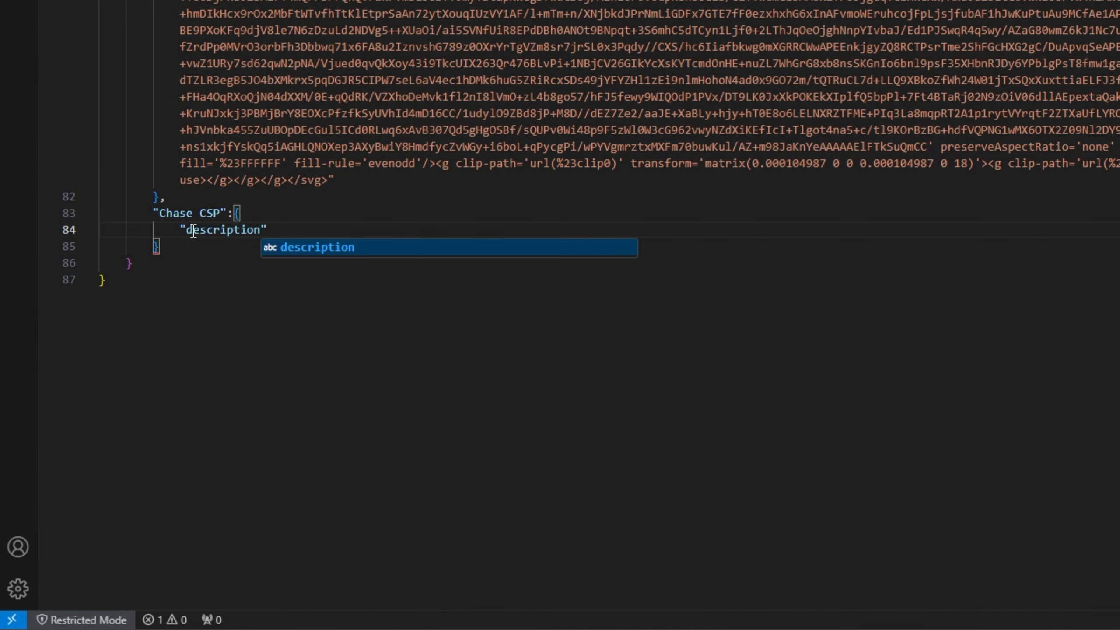
double_click(193, 231)
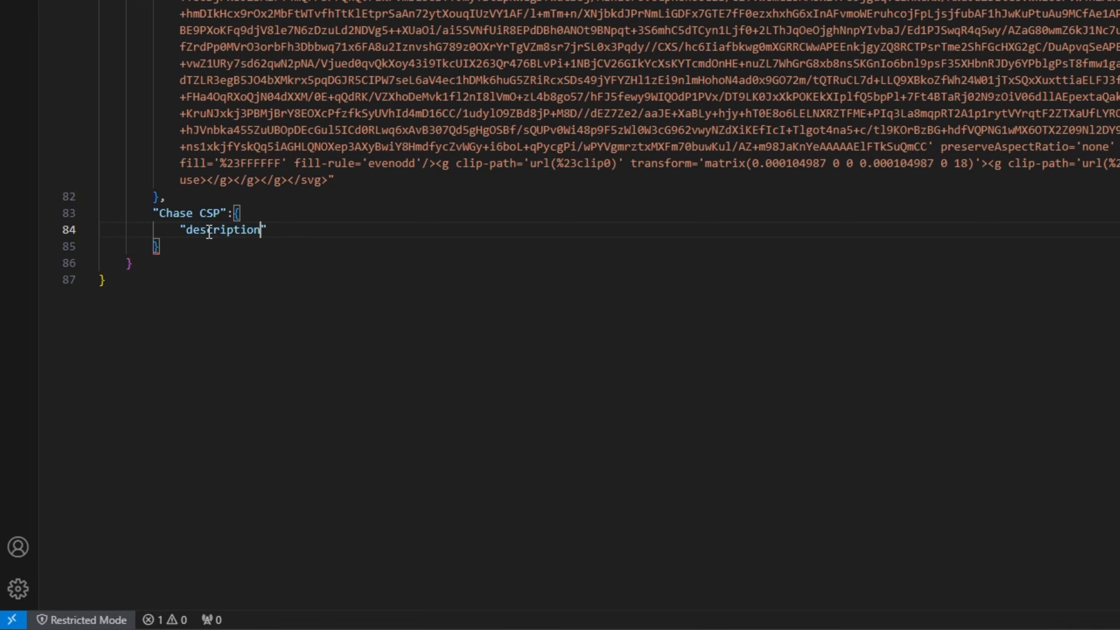
double_click(190, 234)
double_click(189, 234)
scroll(264, 176, "up", 15)
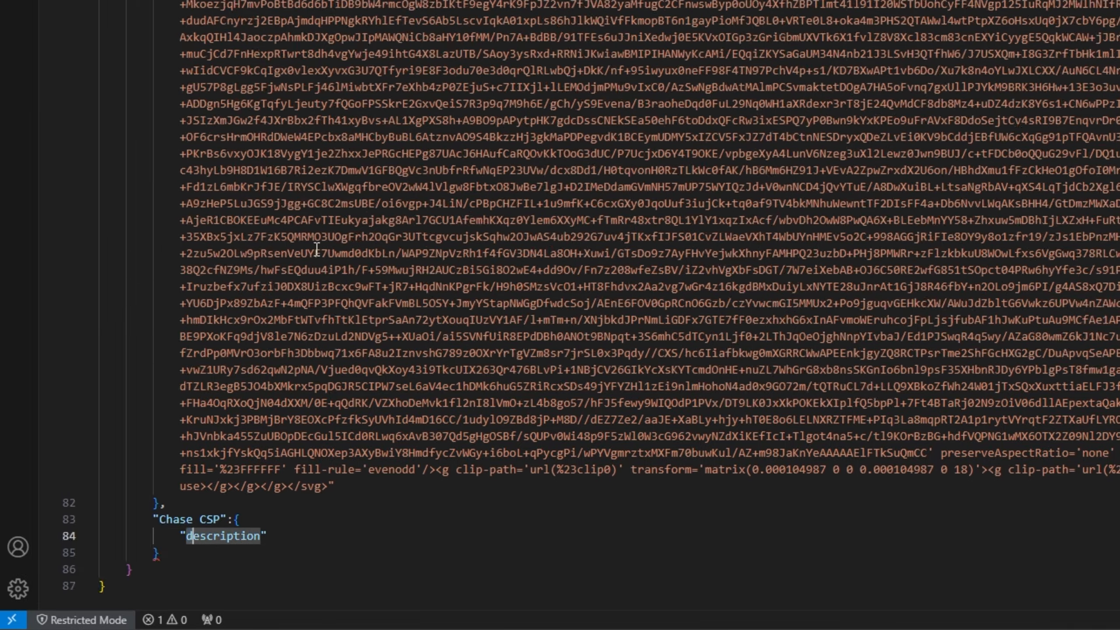
scroll(352, 73, "up", 11)
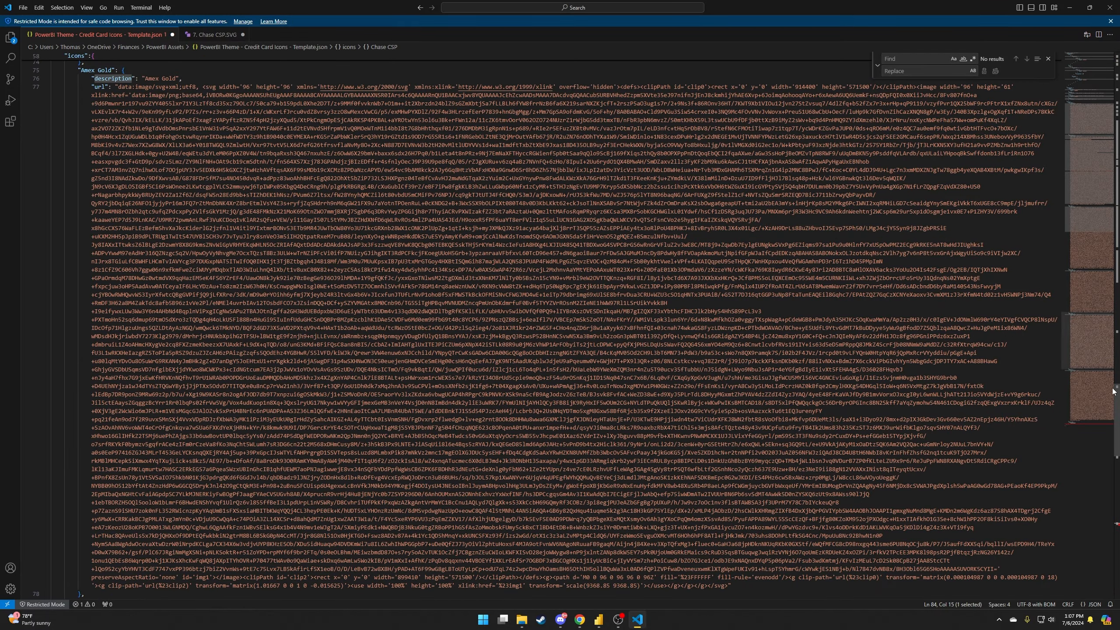
left_click_drag(1112, 388, 1112, 71)
scroll(670, 262, "down", 4)
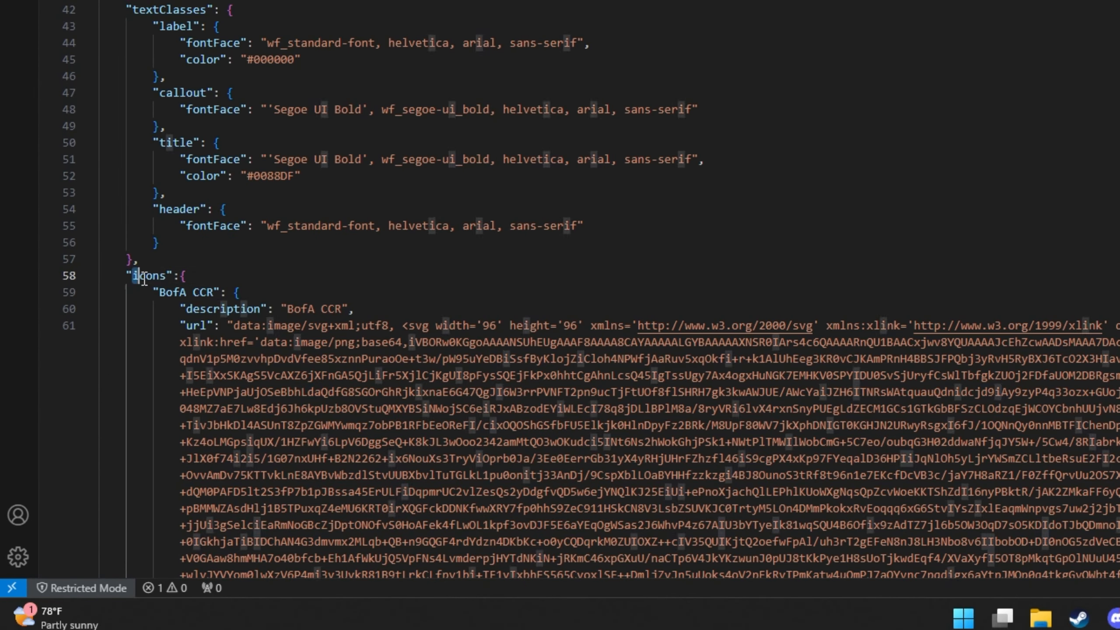
left_click_drag(68, 449, 83, 451)
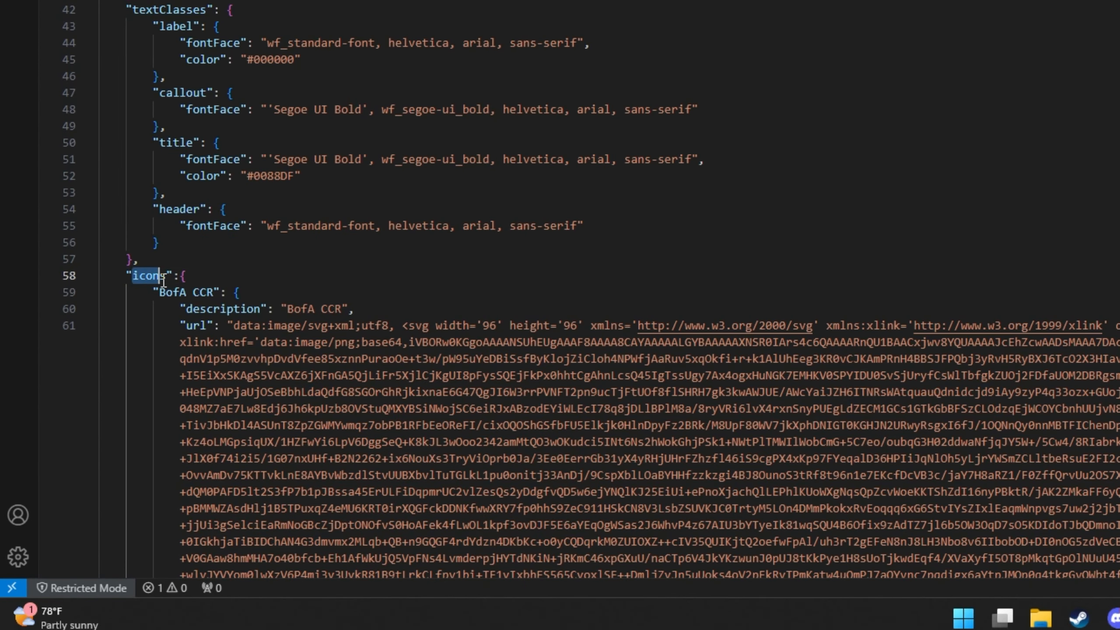
left_click(161, 279)
left_click(132, 277)
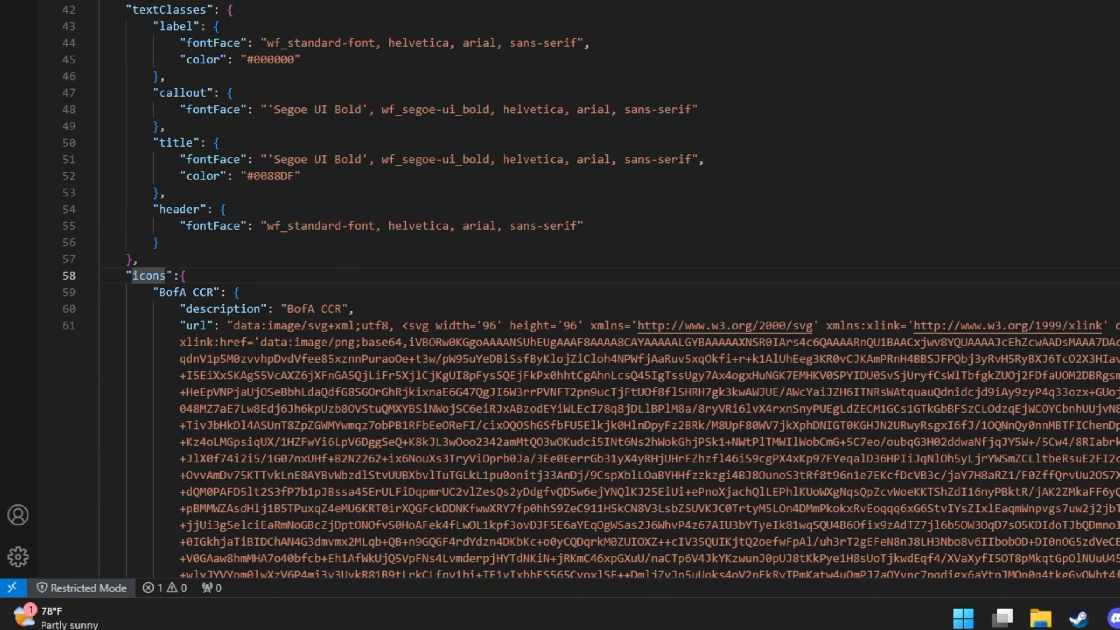
scroll(187, 215, "down", 15)
Set the description on line 84 to "CSP".
left_click(181, 175)
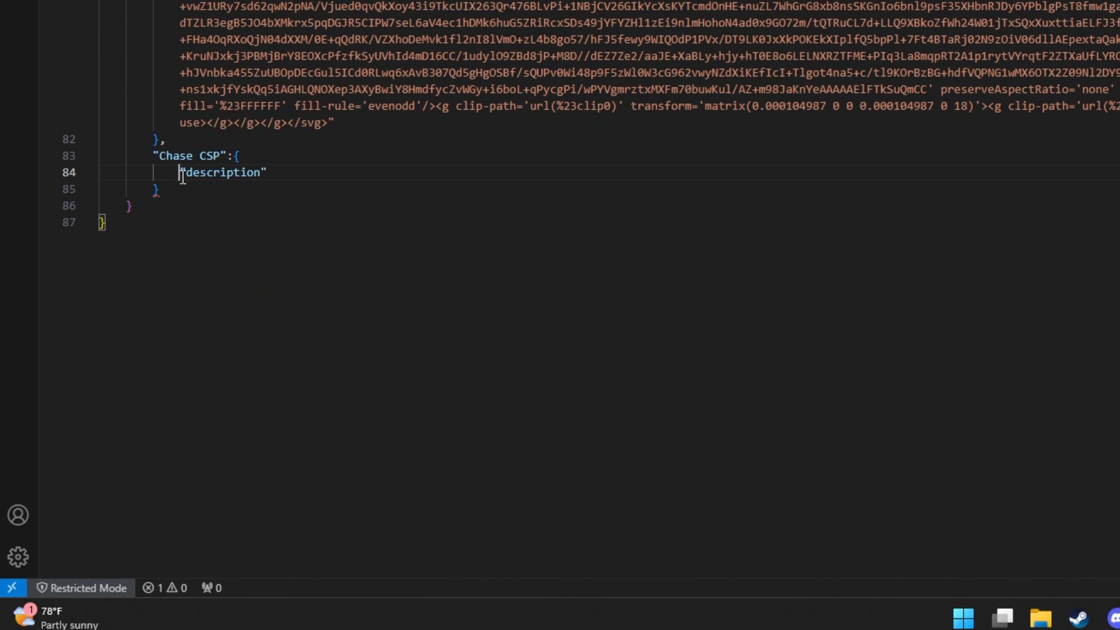
left_click_drag(183, 176, 265, 177)
left_click(265, 177)
scroll(469, 233, "up", 10)
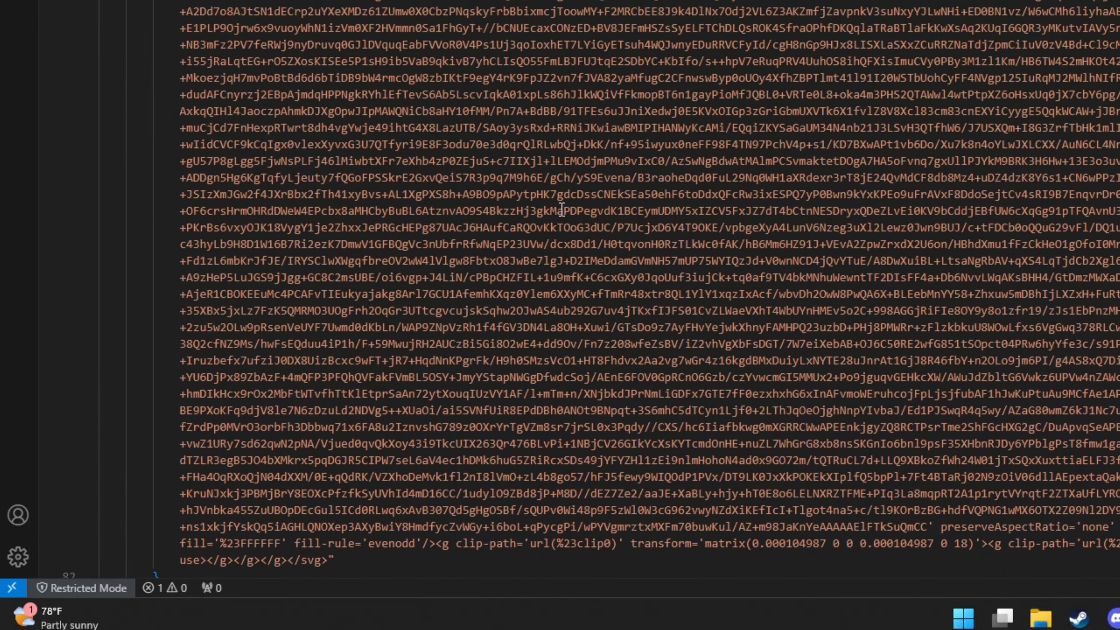
scroll(560, 282, "down", 4)
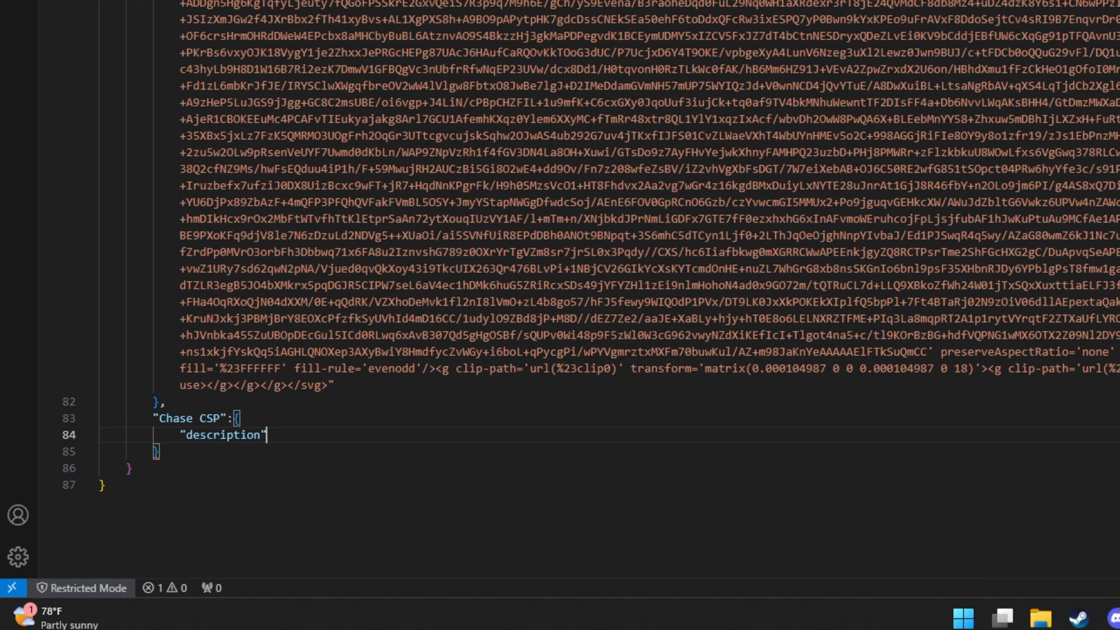
type(": \"CSP")
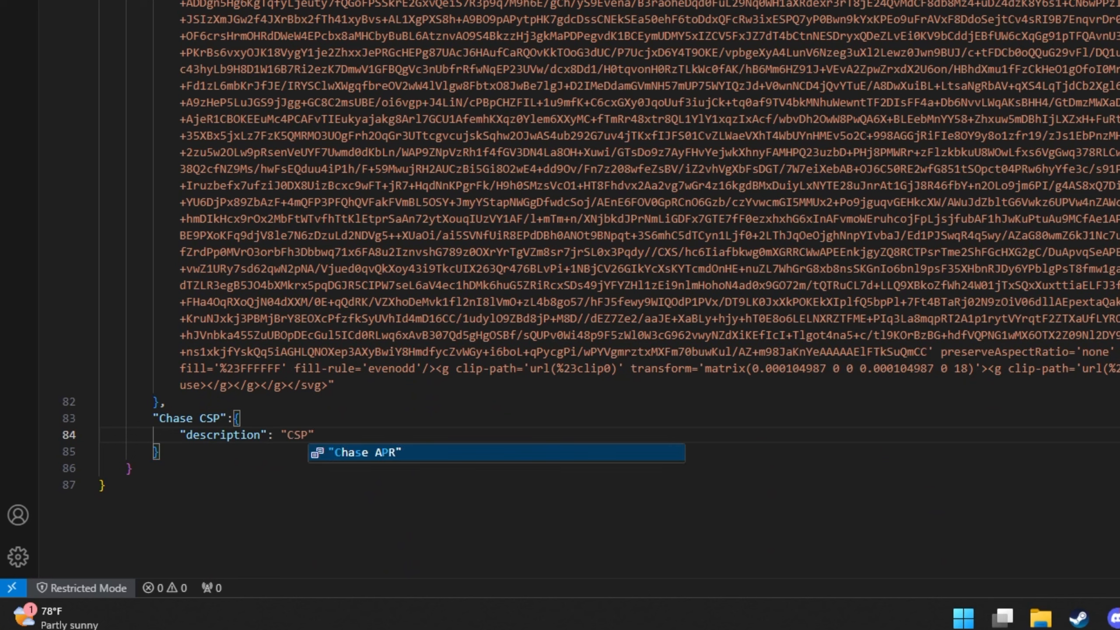
double_click(290, 432)
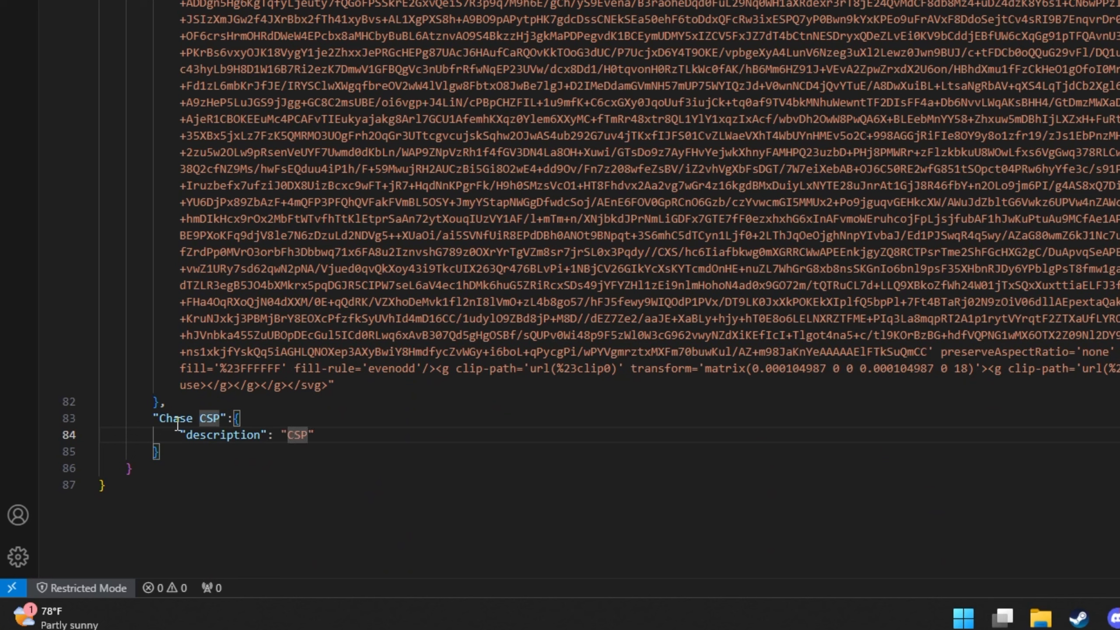
left_click_drag(160, 419, 220, 418)
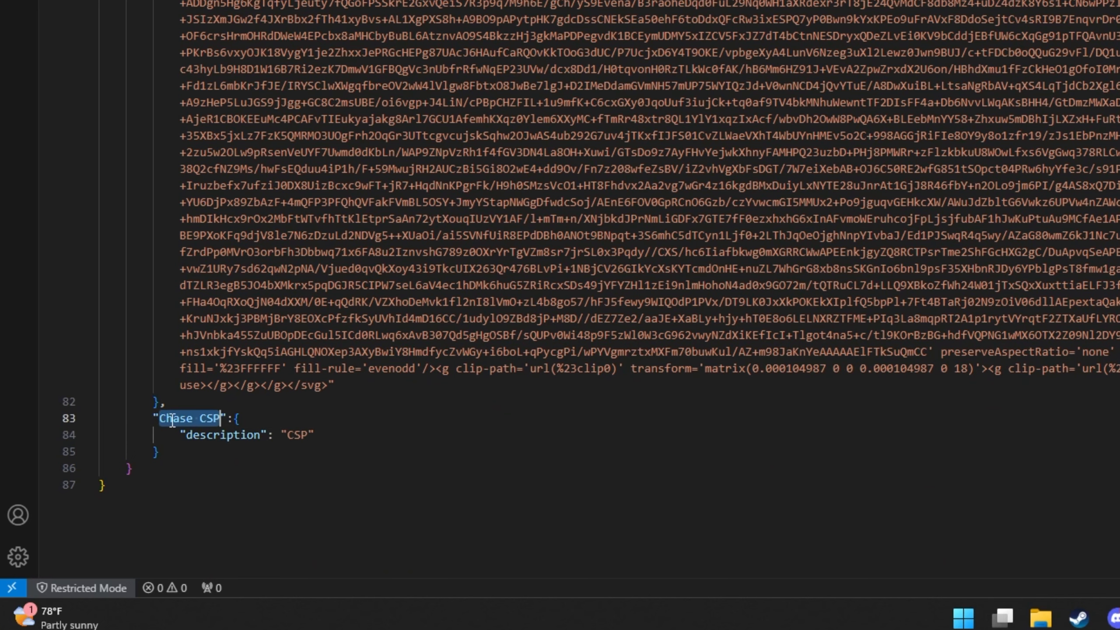
left_click(344, 436)
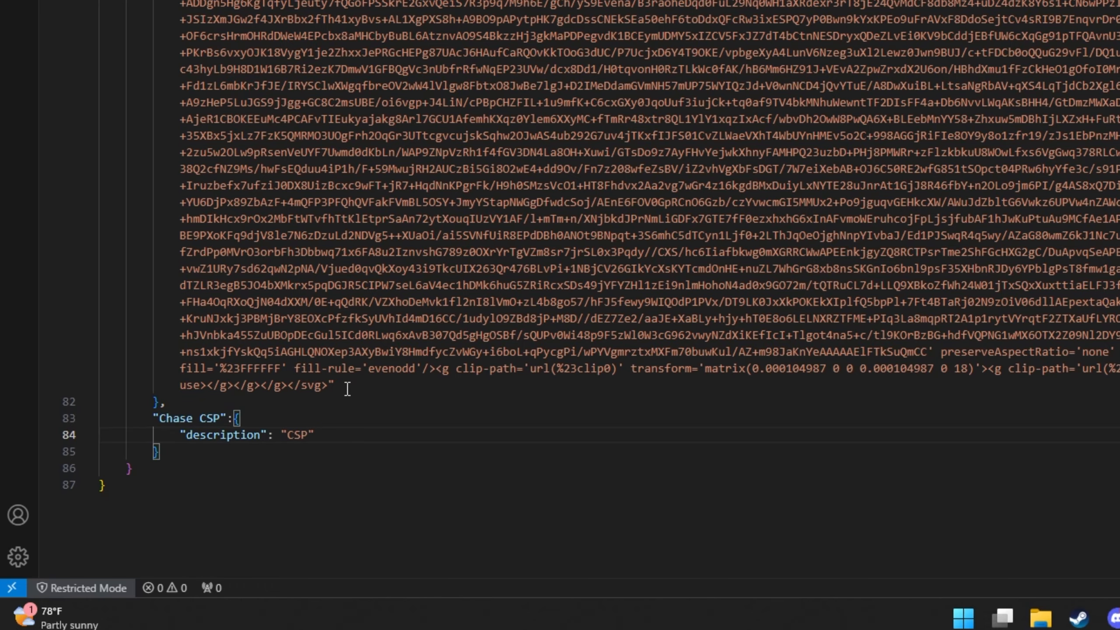
scroll(502, 125, "up", 7)
scroll(649, 290, "down", 9)
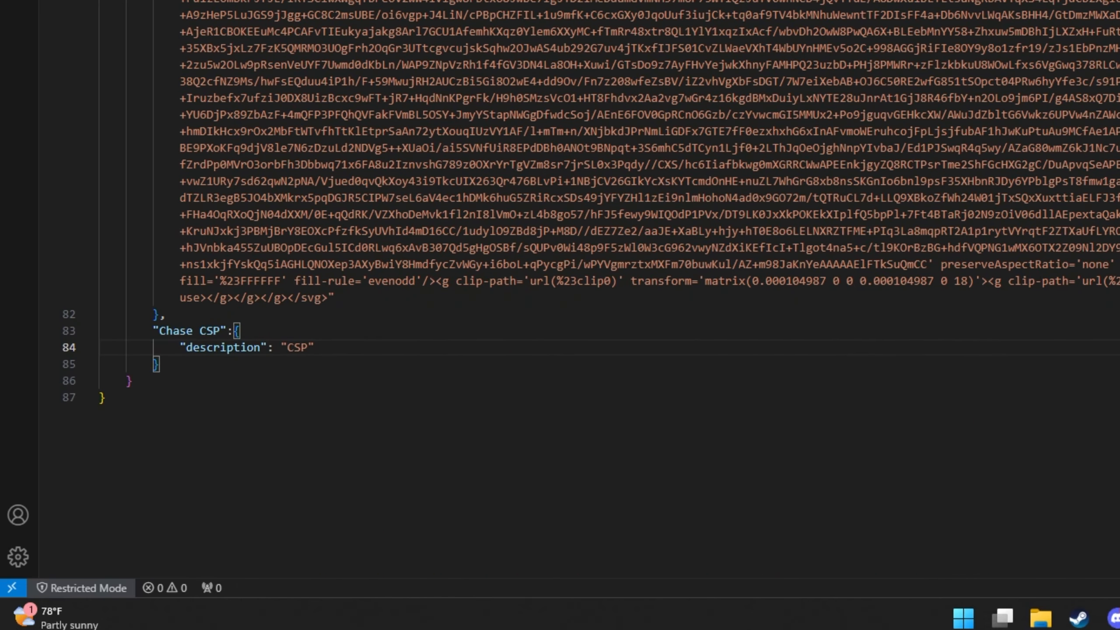
Put a comma after the CSP description and add a "url": key on a new line.
type(",")
key("Return")
key("BackSpace")
key("BackSpace")
key("BackSpace")
key("BackSpace")
key("BackSpace")
type(",")
key("Return")
scroll(354, 64, "up", 7)
scroll(354, 64, "up", 4)
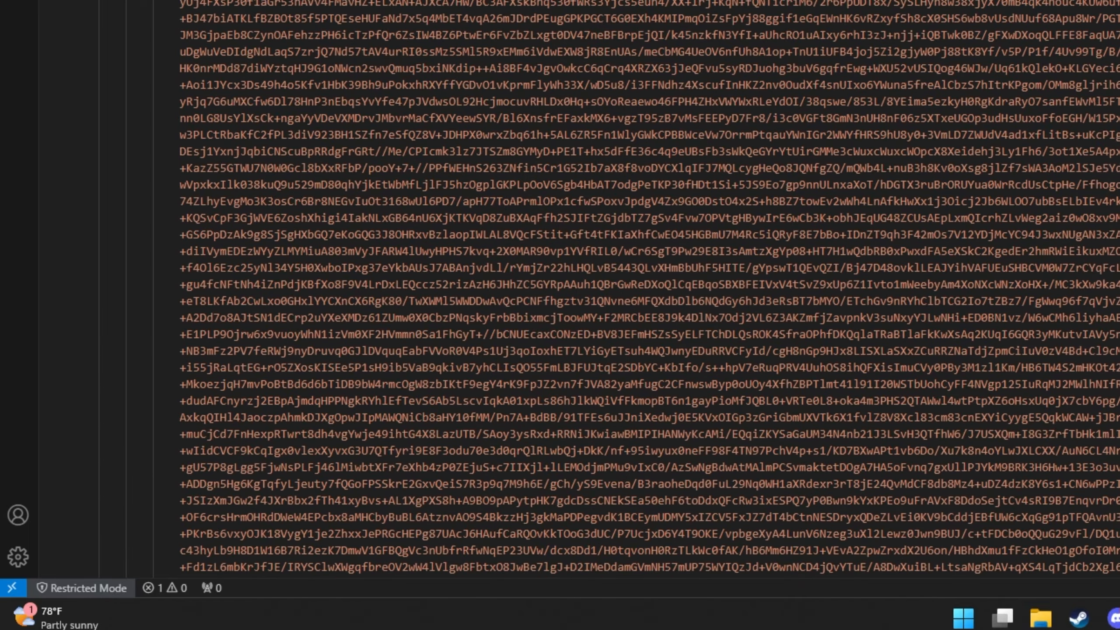
type("\"")
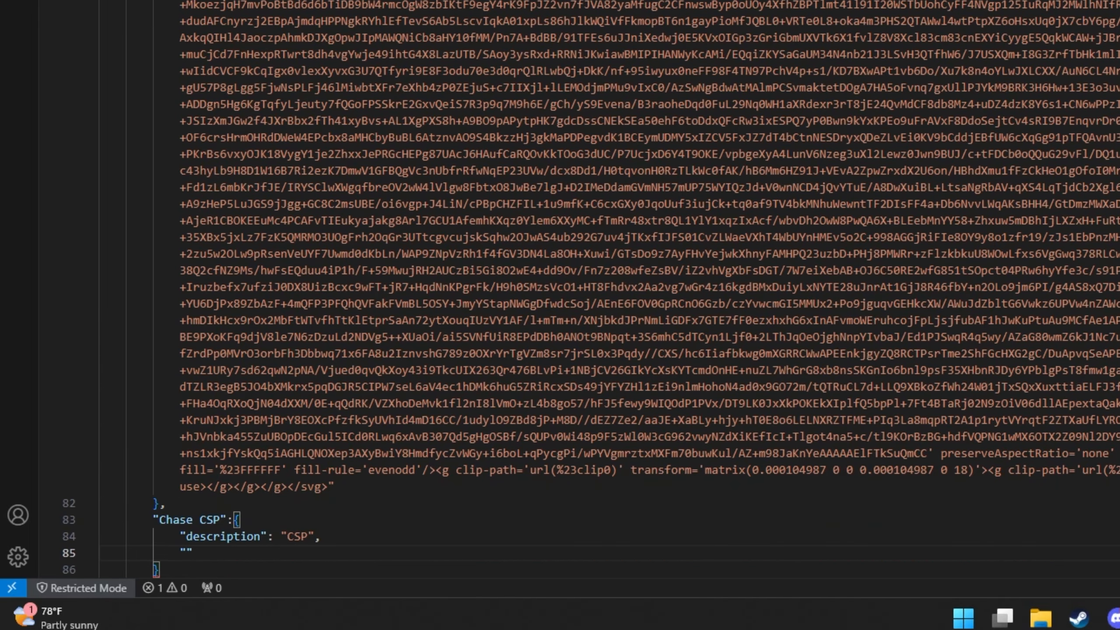
type("url\":")
scroll(577, 289, "up", 1)
Copy the Chase CSP SVG markup and paste it as the quoted url value.
key("ctrl+Tab")
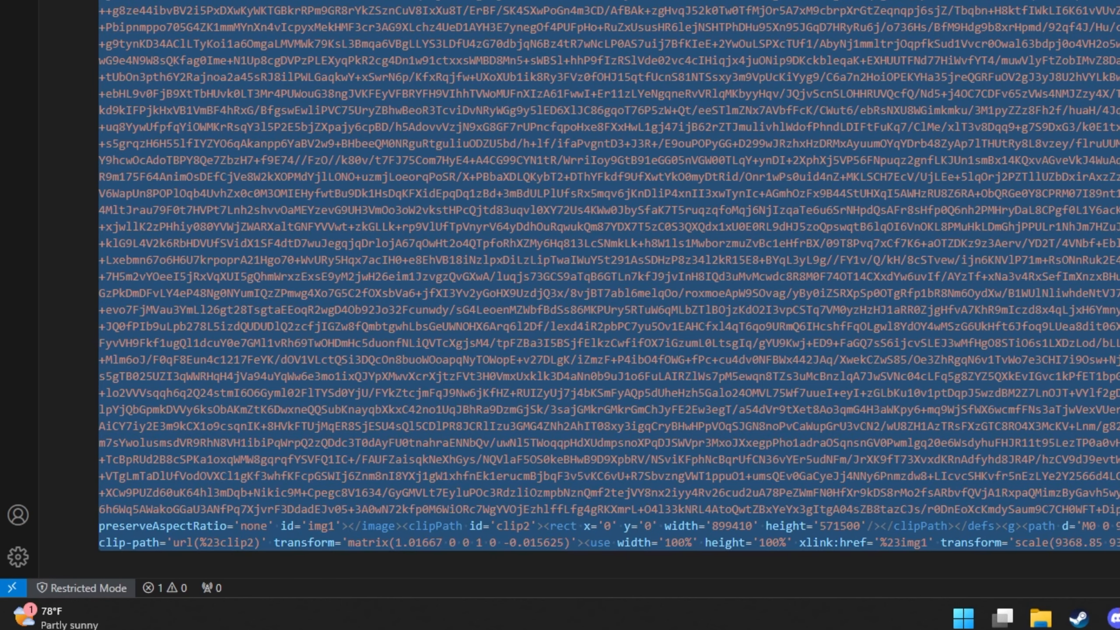
key("ctrl+Tab")
scroll(577, 289, "down", 7)
scroll(288, 284, "up", 5)
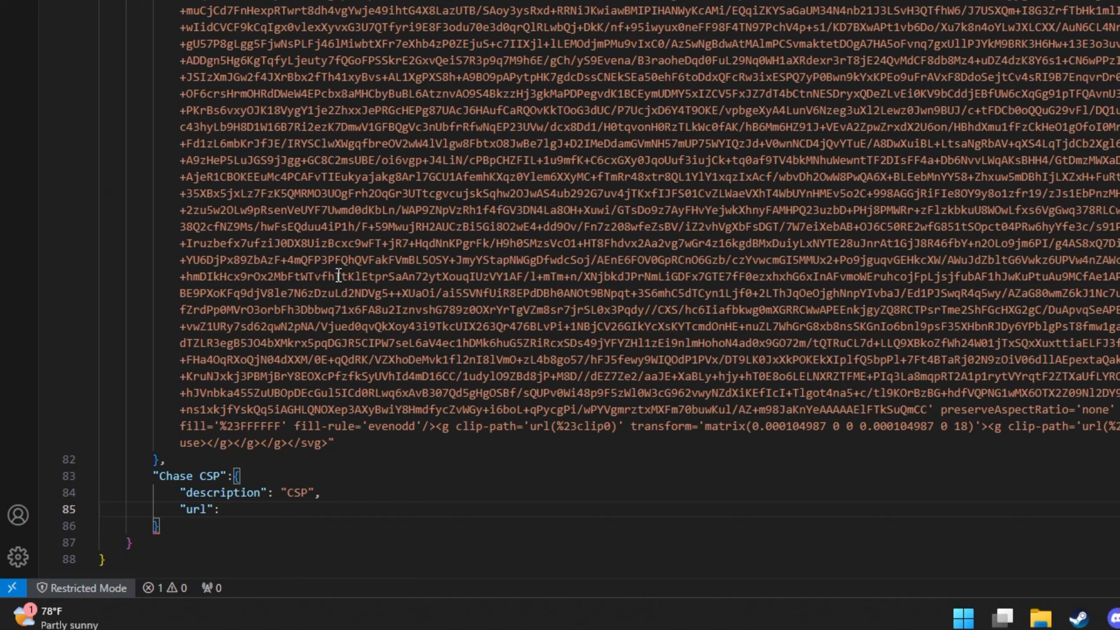
scroll(392, 177, "up", 4)
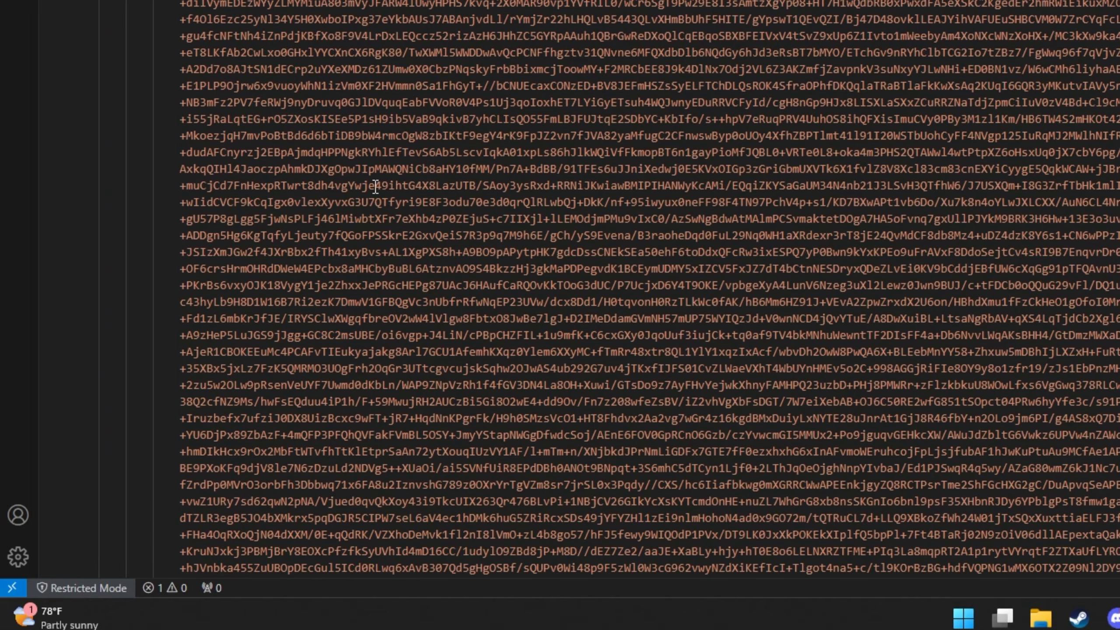
scroll(371, 220, "down", 11)
left_click(250, 245)
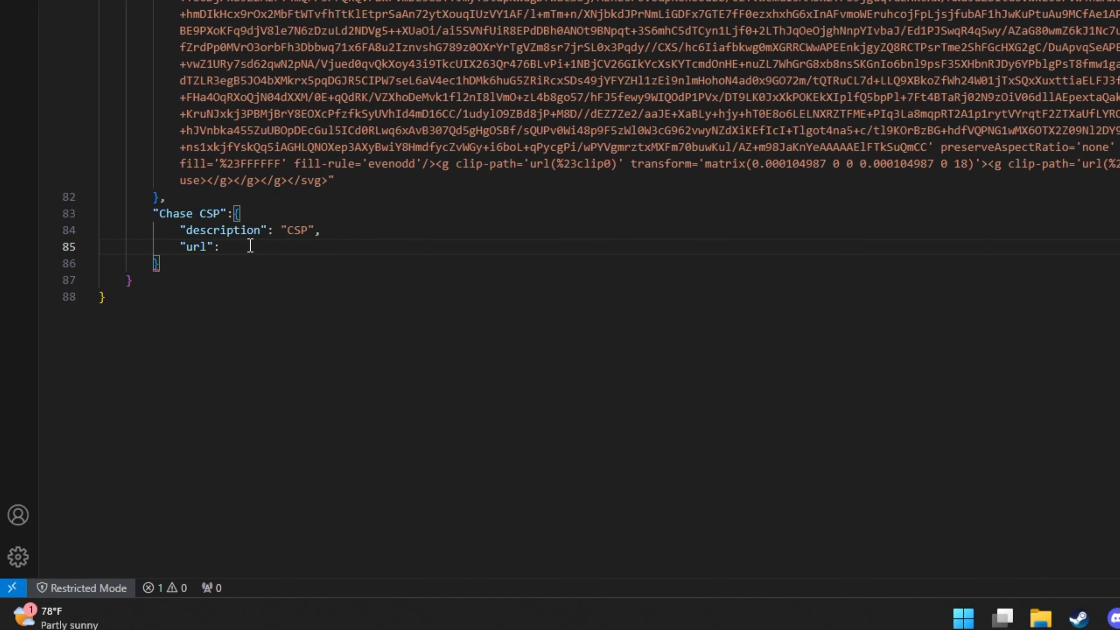
type("\"")
key("ctrl+v")
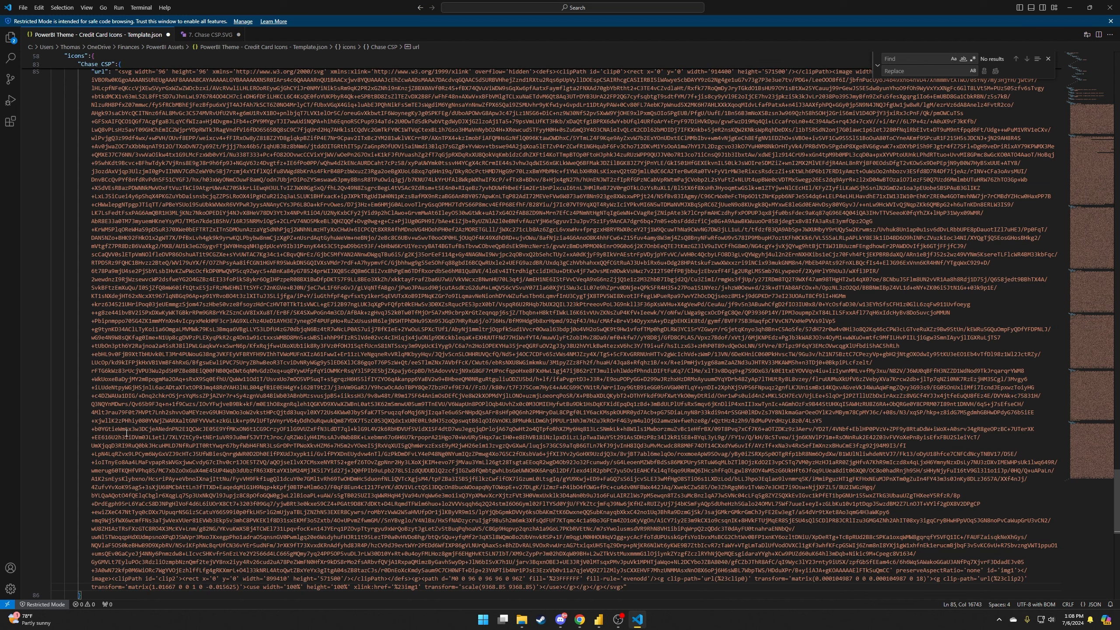
Prefix the pasted SVG url value with 'data:image/svg+xml;utf8,'.
scroll(119, 272, "up", 5)
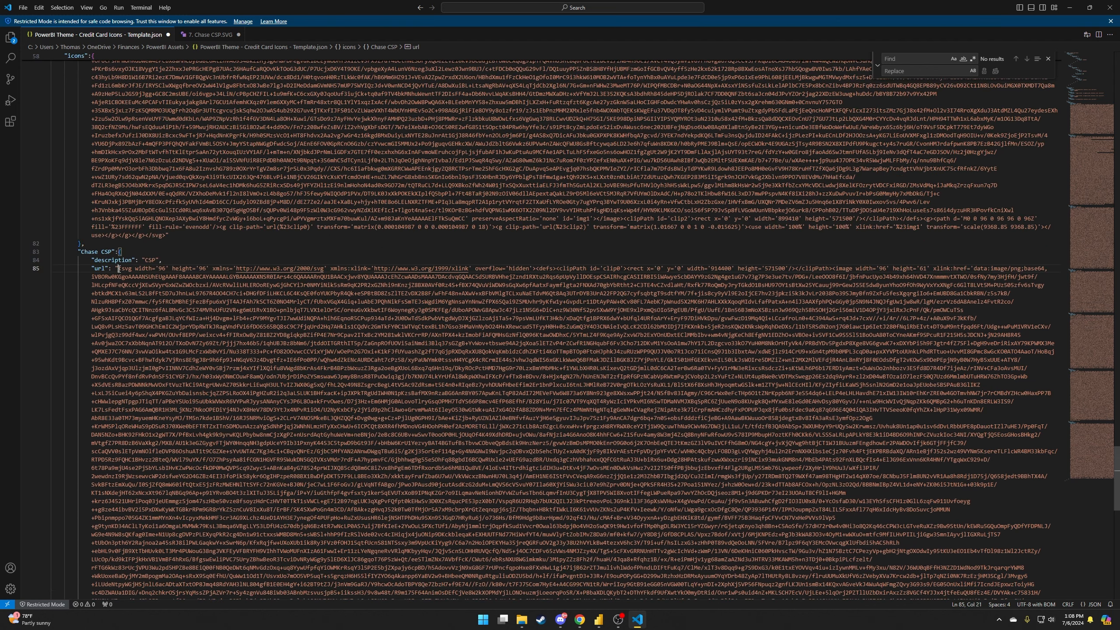
scroll(143, 282, "up", 3)
scroll(142, 316, "up", 8)
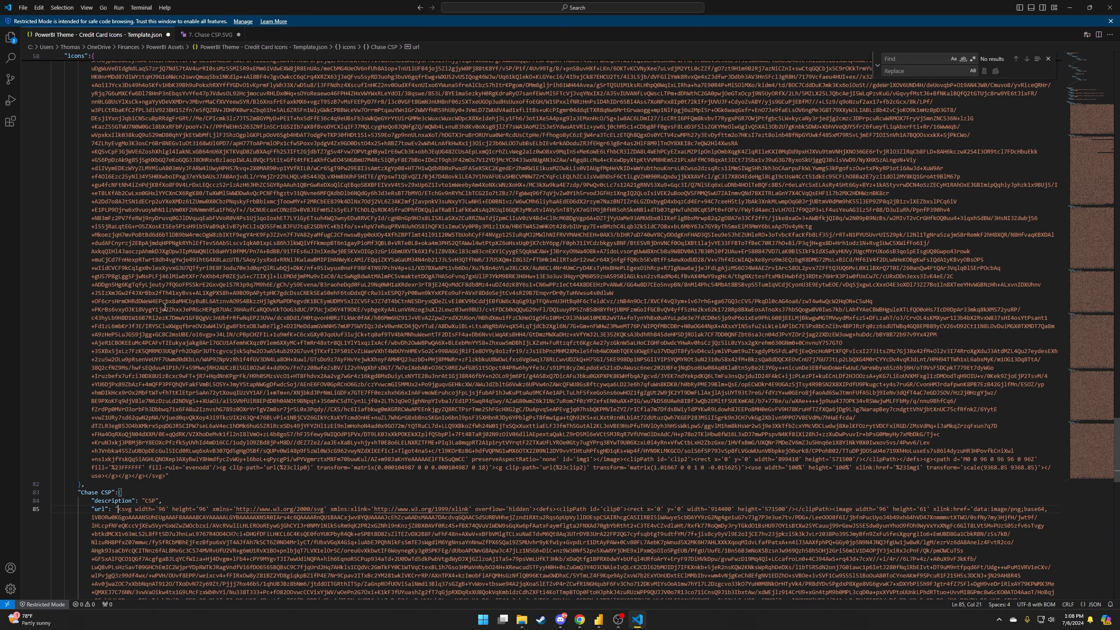
scroll(165, 306, "up", 15)
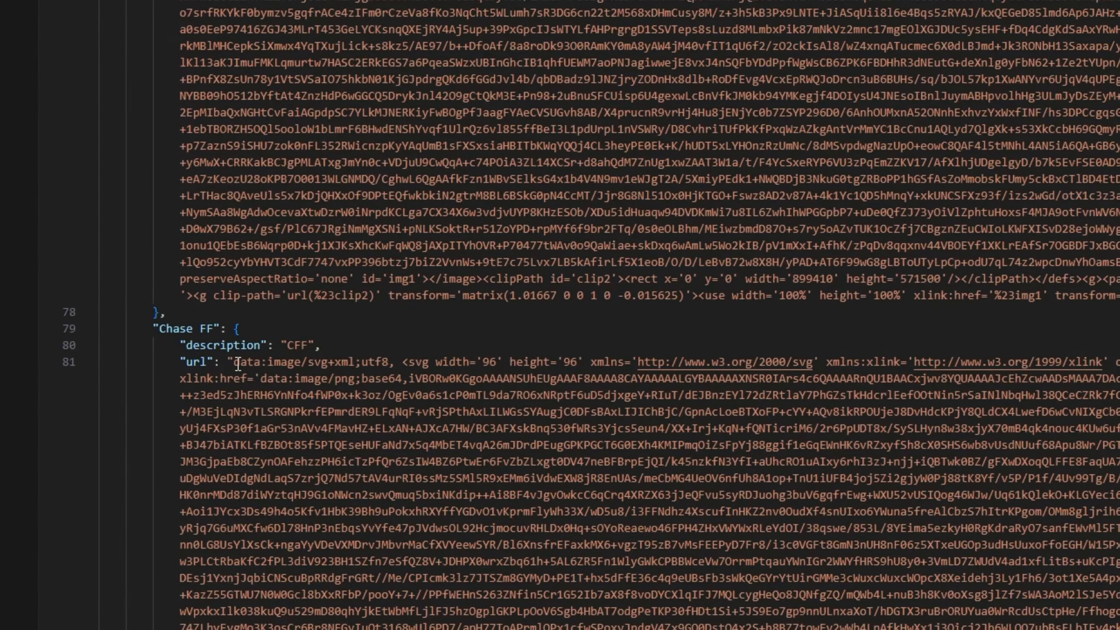
left_click_drag(238, 364, 389, 364)
scroll(282, 375, "down", 8)
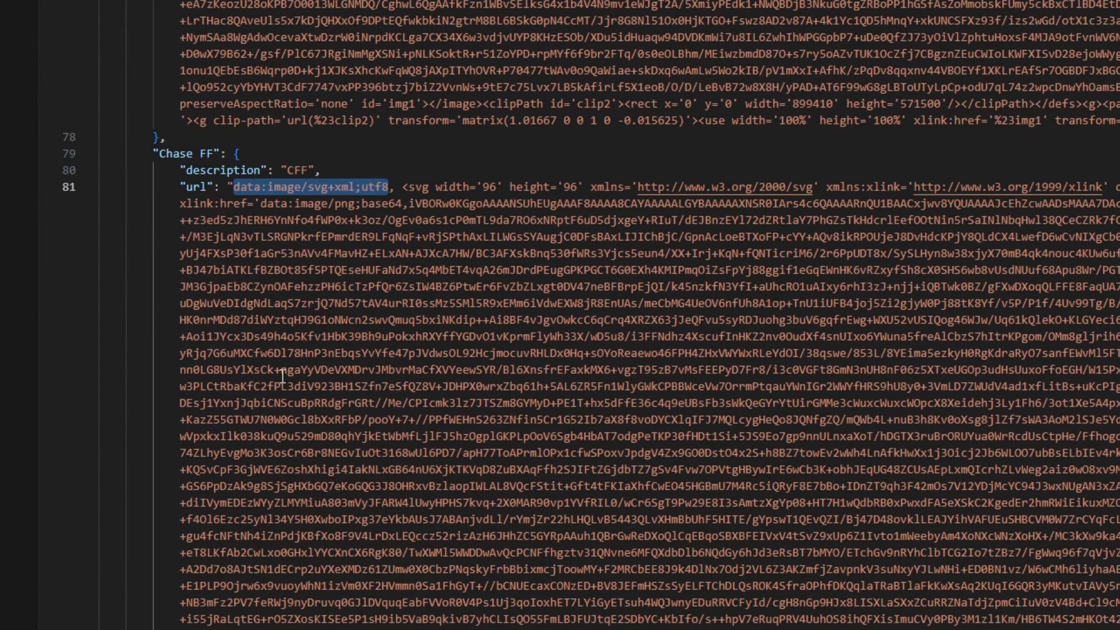
scroll(283, 375, "down", 20)
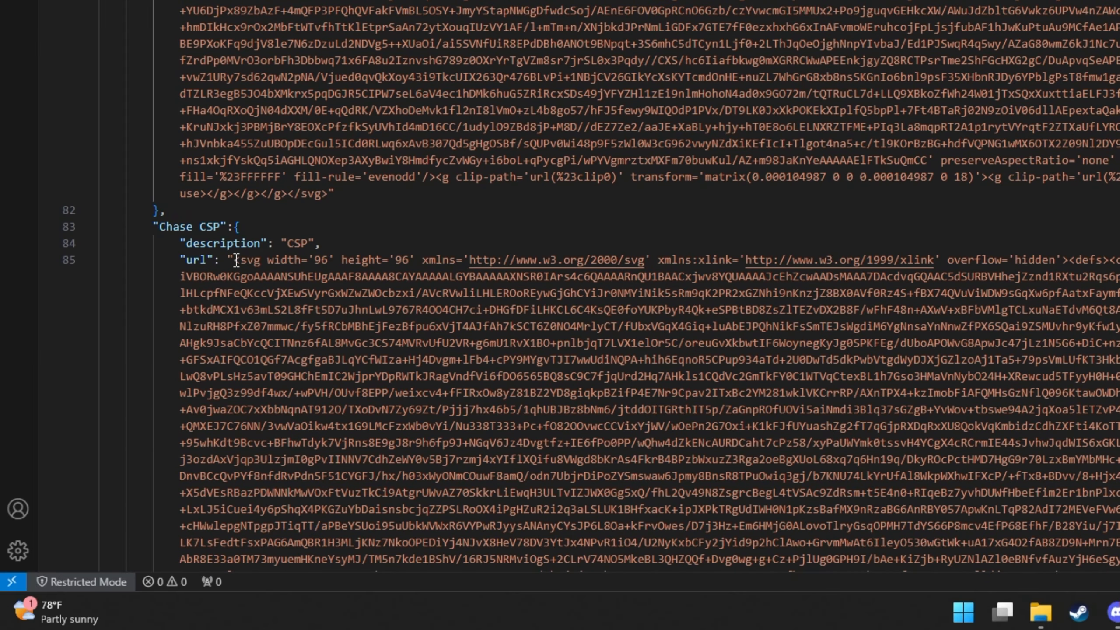
left_click(237, 260)
type("data:")
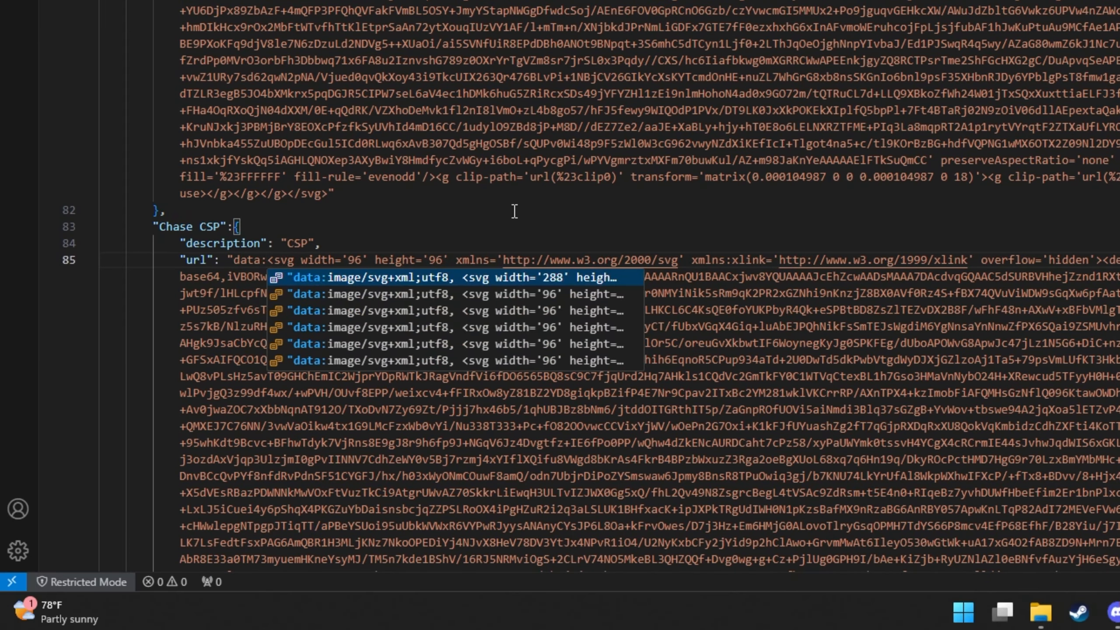
type("image/svg")
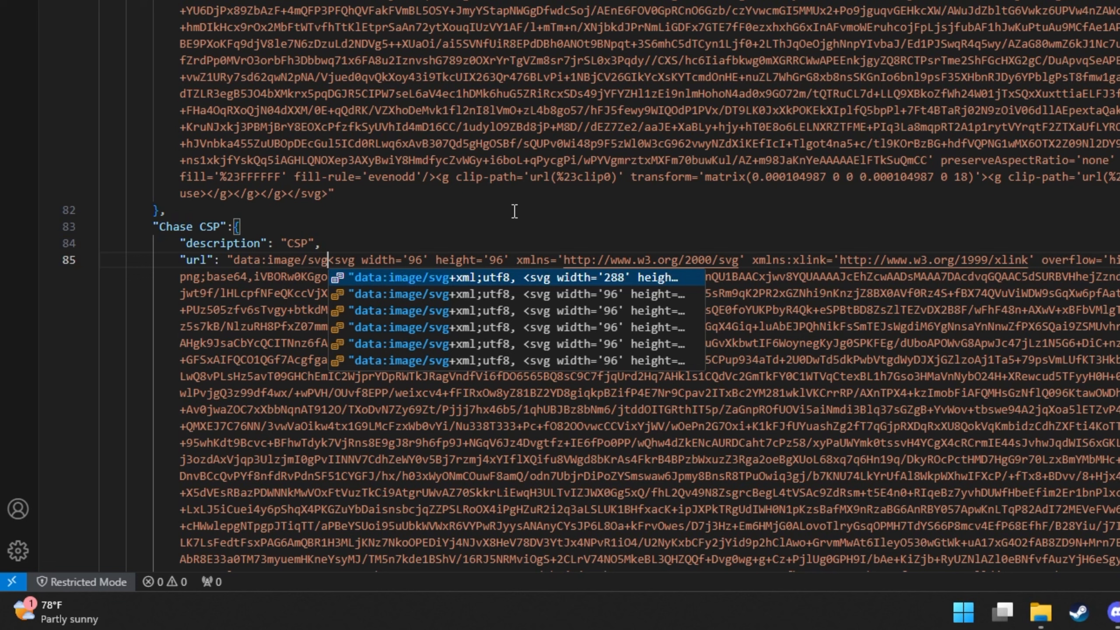
type("+xml")
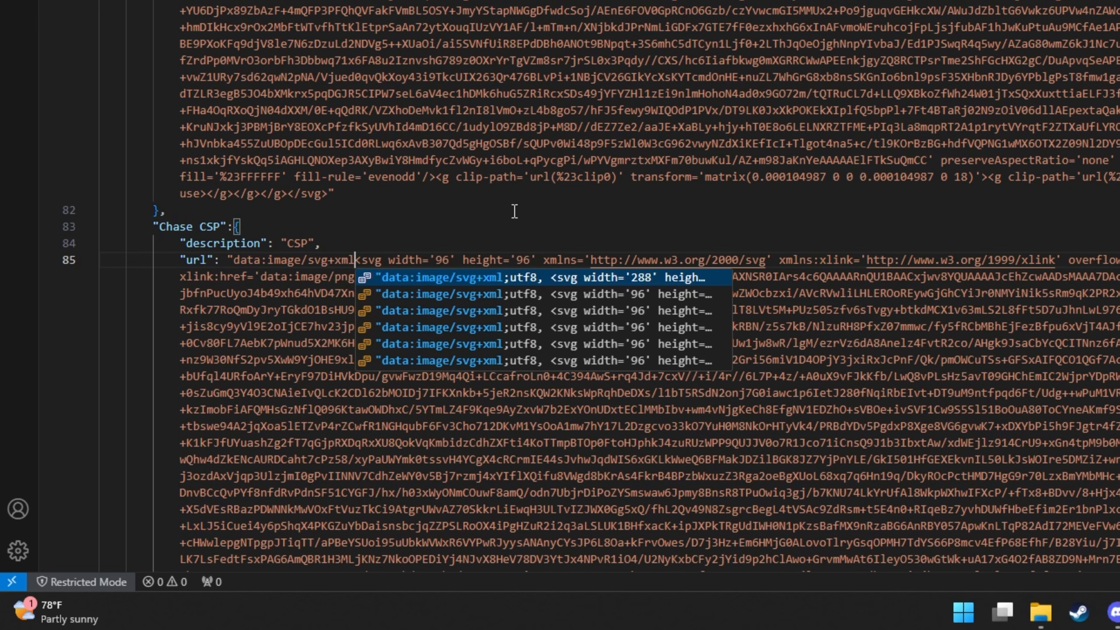
type(";utf8")
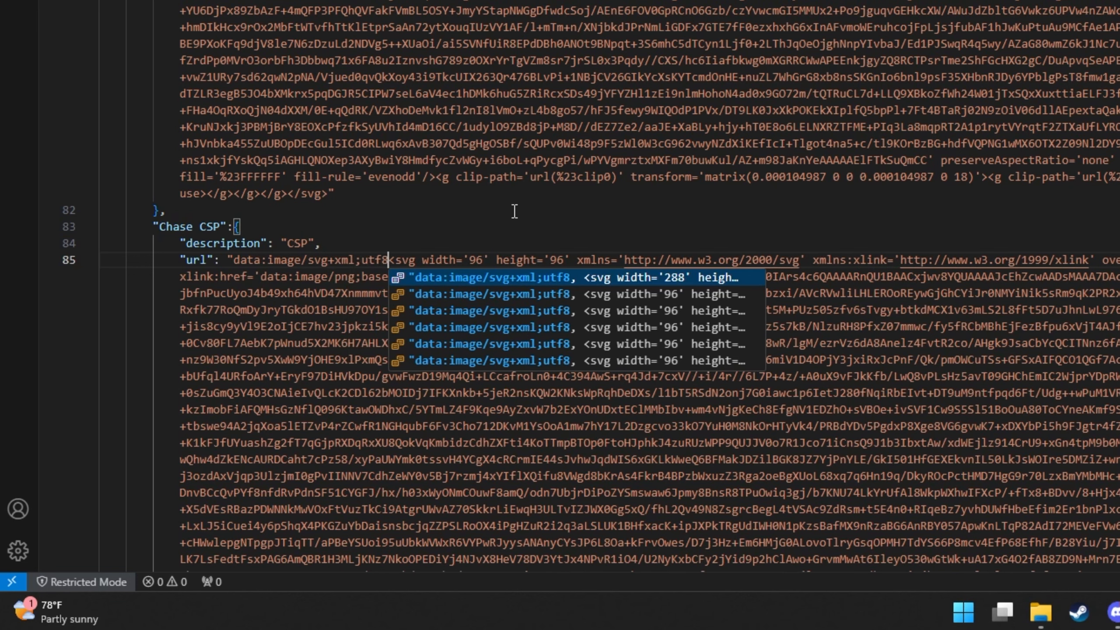
type(",")
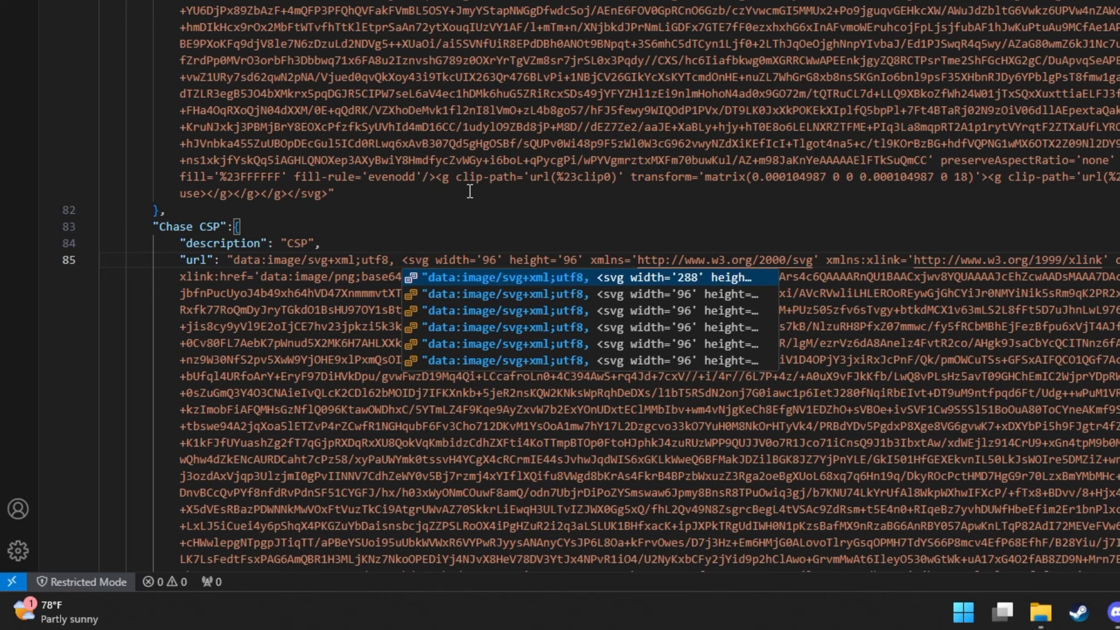
scroll(340, 296, "up", 2)
scroll(355, 230, "down", 5)
left_click(345, 145)
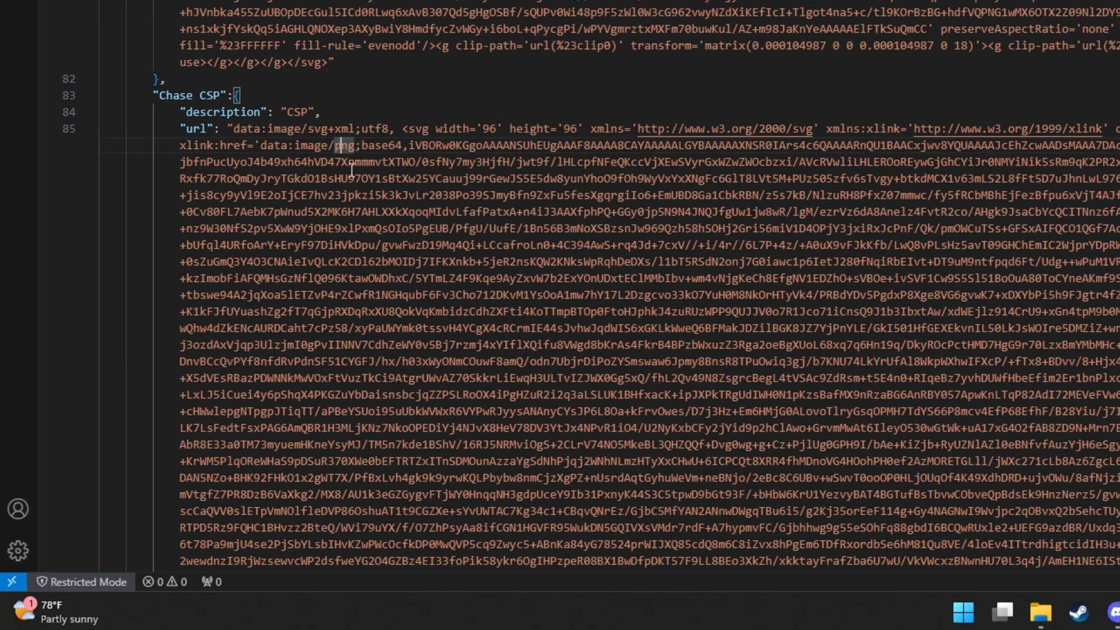
scroll(359, 178, "down", 6)
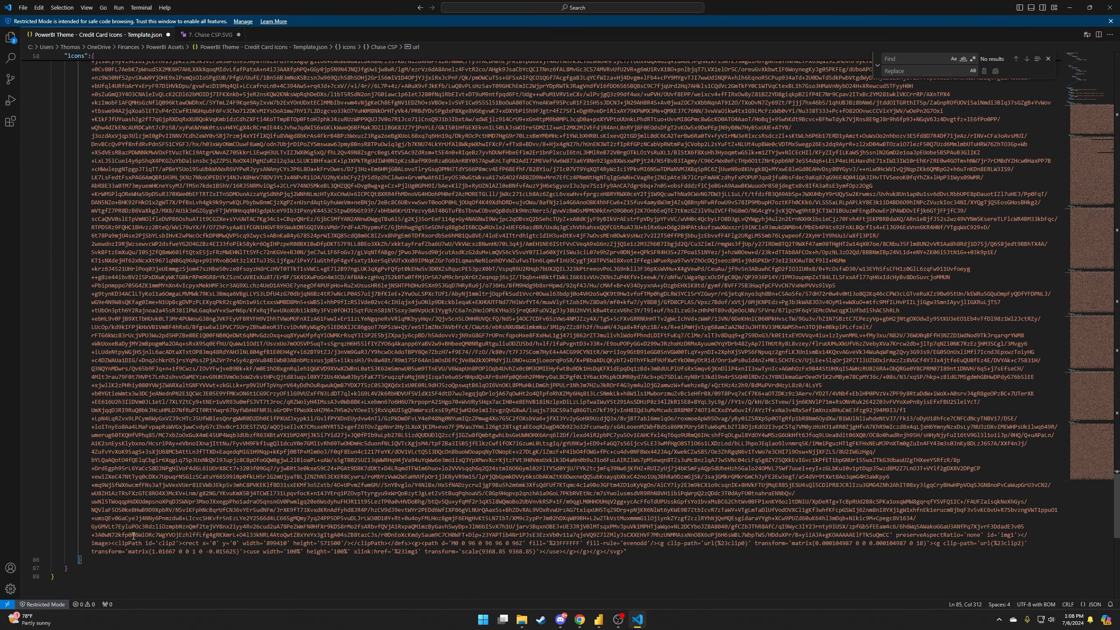
left_click(89, 561)
scroll(81, 559, "up", 5)
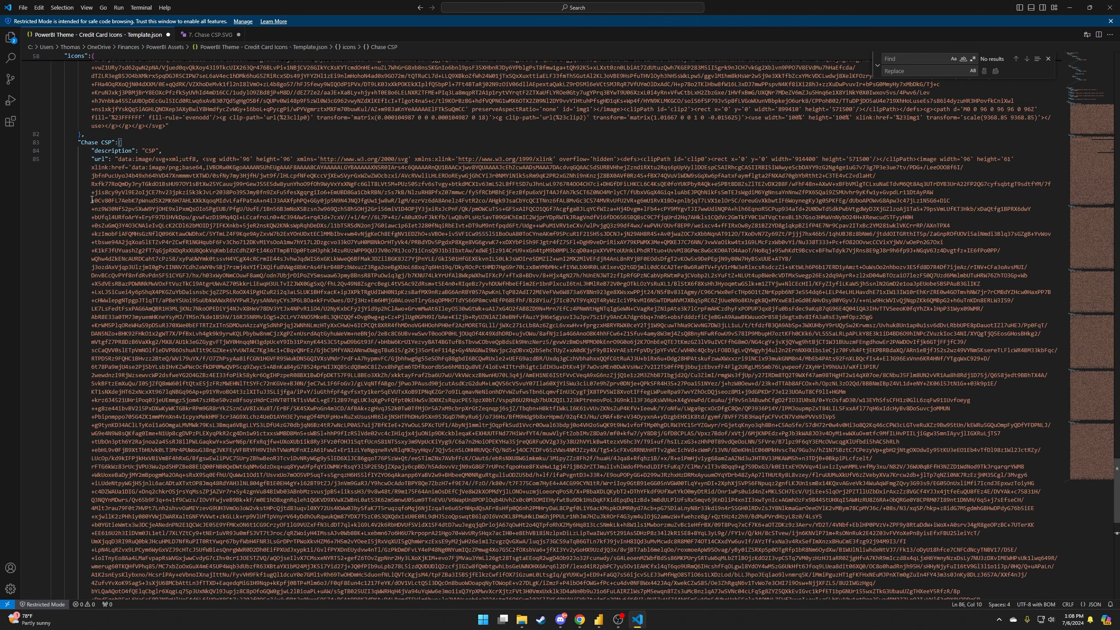
Tidy the line after the Chase CSP entry's closing brace, removing stray quotes.
left_click_drag(72, 142, 106, 159)
left_click(106, 158)
scroll(61, 530, "down", 5)
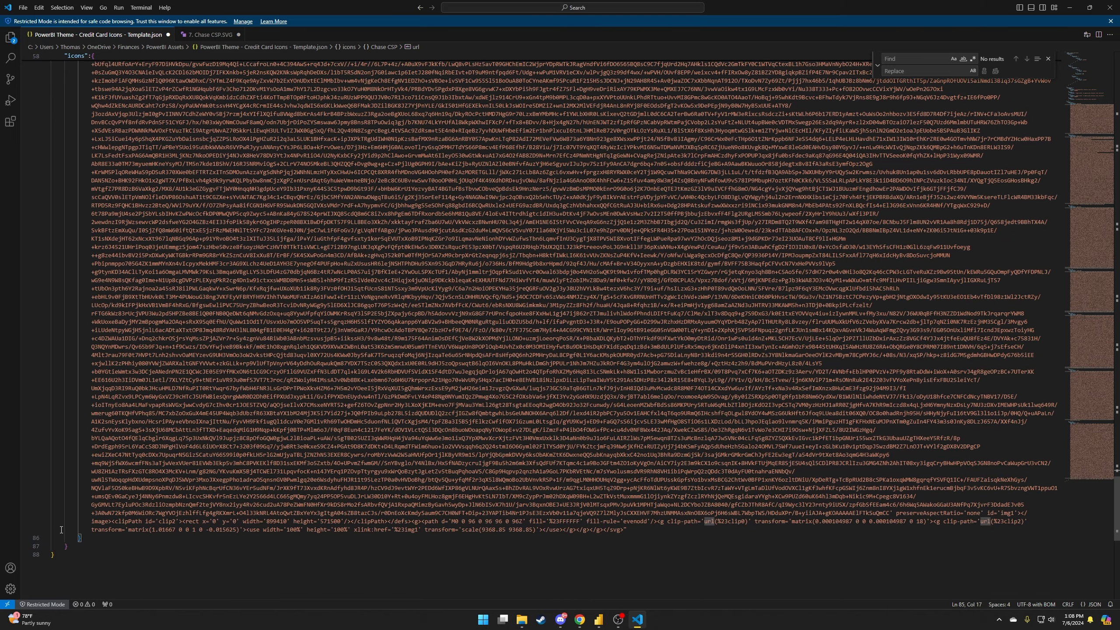
scroll(61, 529, "down", 3)
left_click(102, 472)
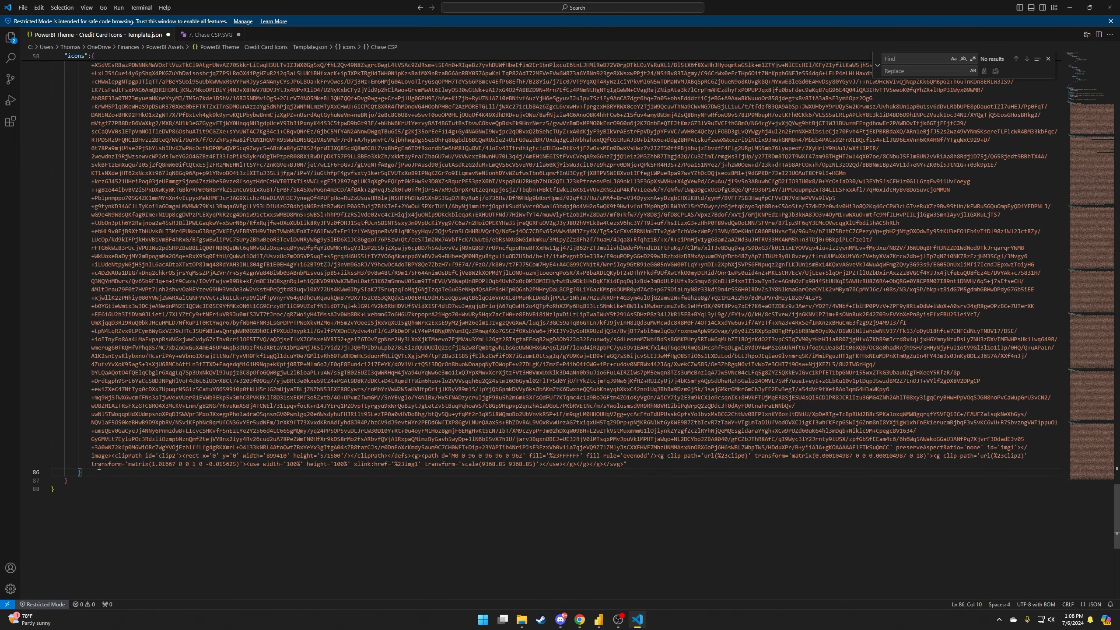
type(",")
key("Return")
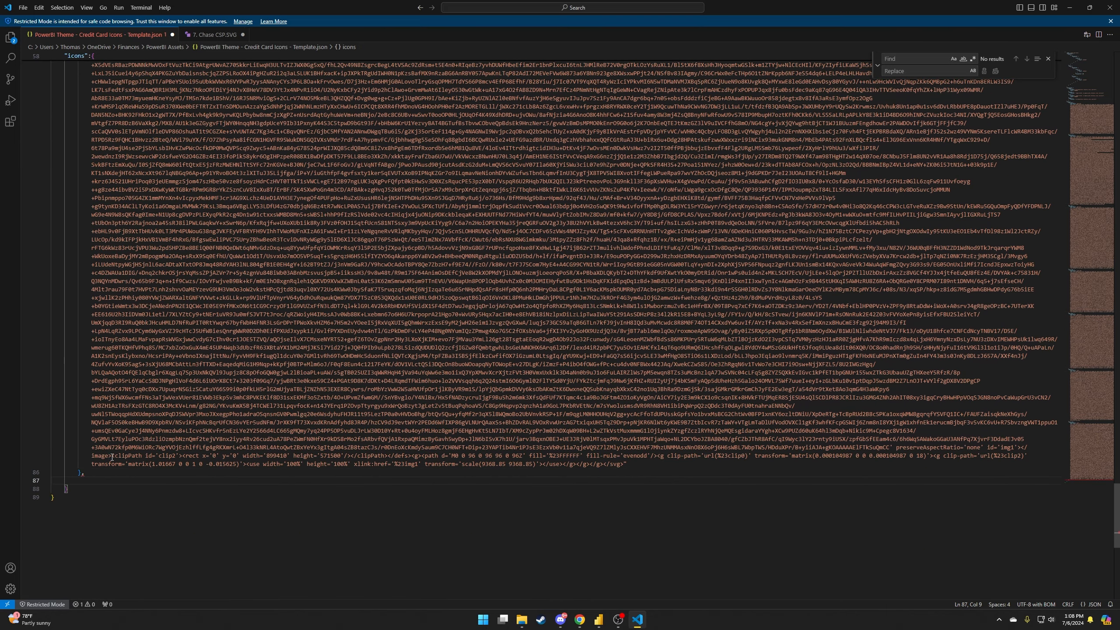
type("\"")
key("BackSpace")
key("BackSpace")
key("BackSpace")
key("BackSpace")
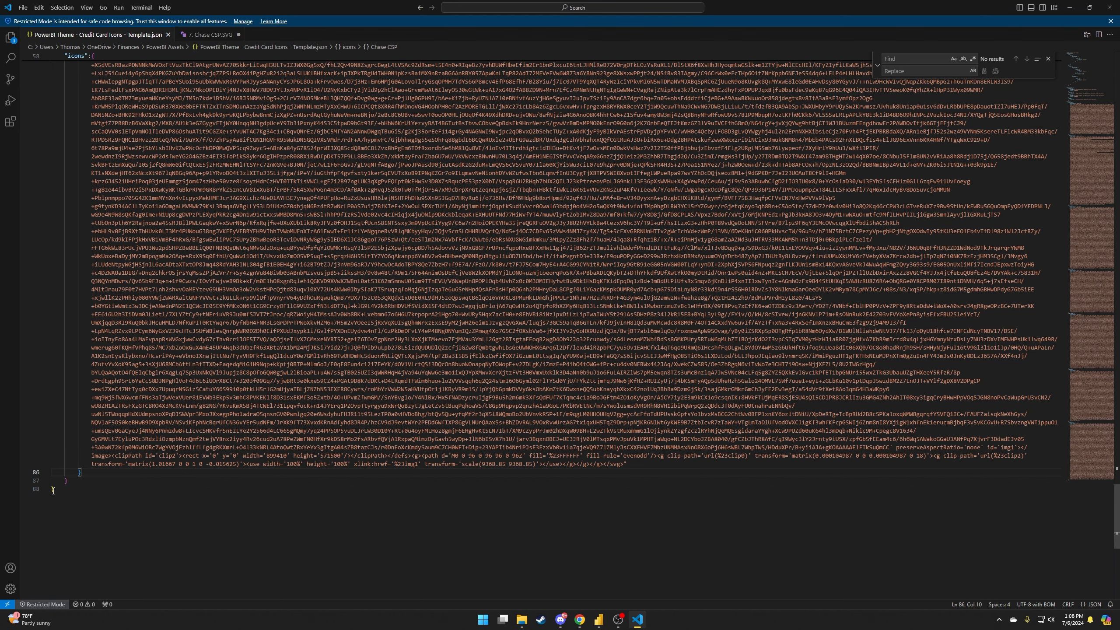
Close the theme JSON, then close 7. Chase CSP.SVG without saving.
scroll(433, 447, "up", 3)
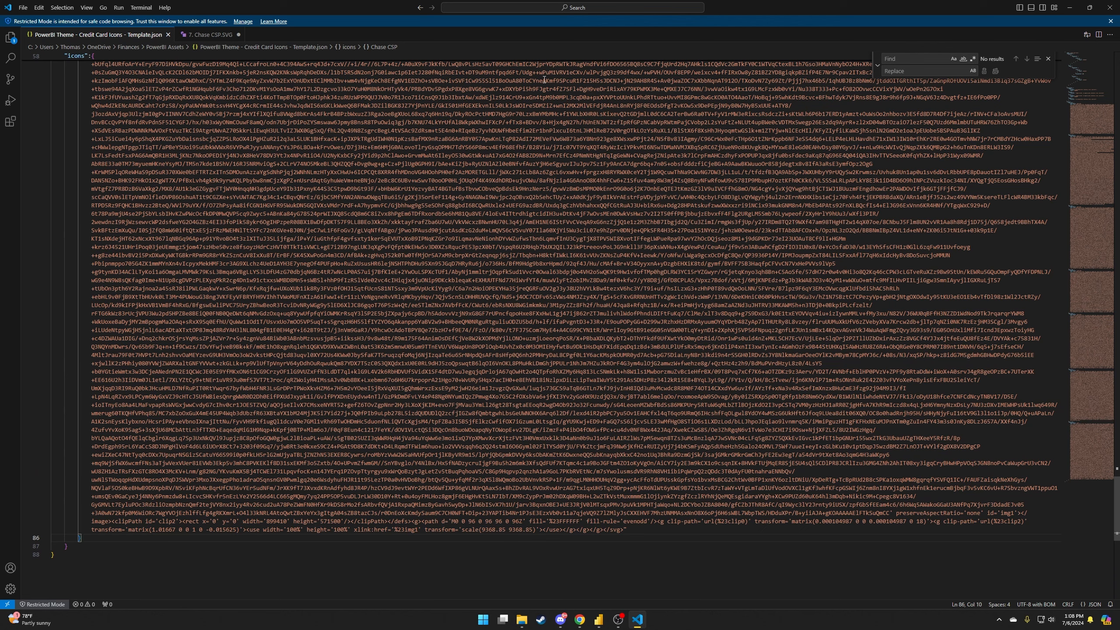
left_click(168, 34)
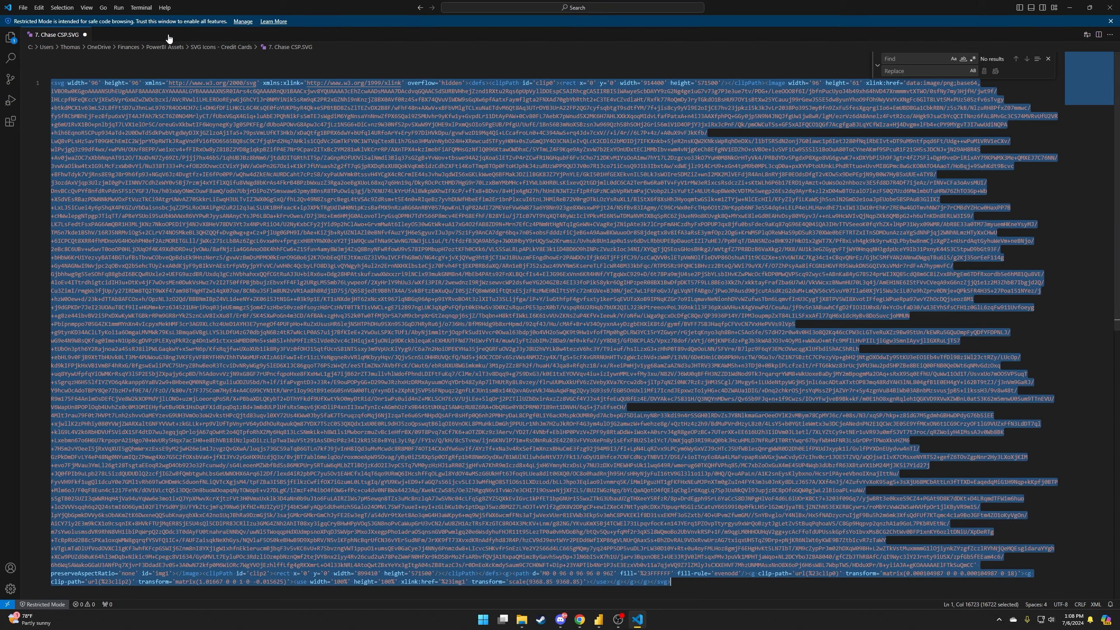
left_click(86, 35)
left_click(568, 317)
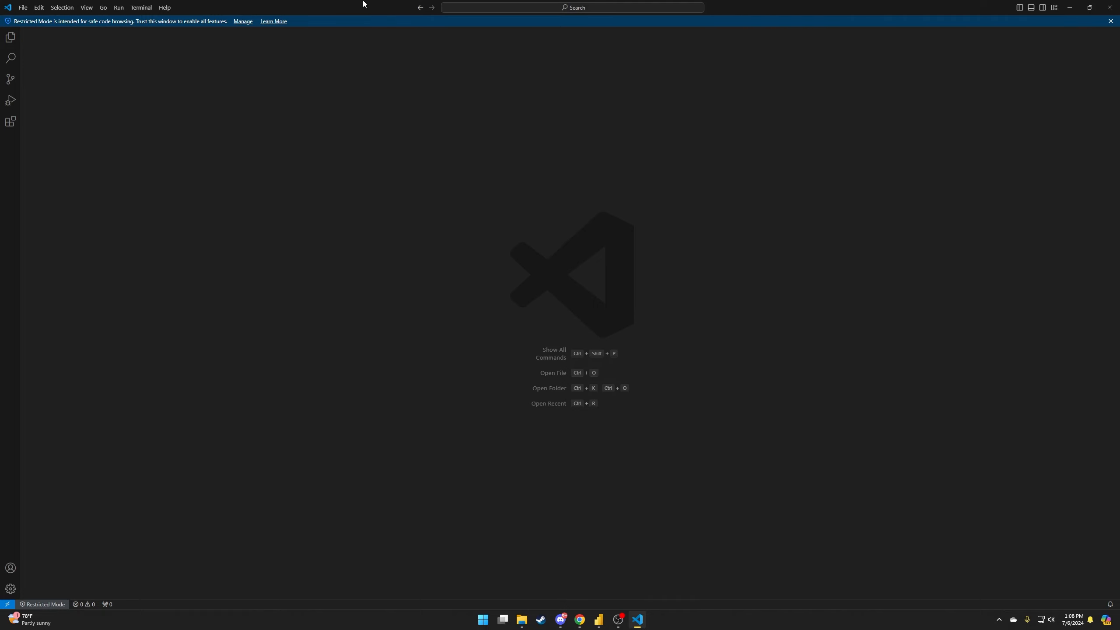
Apply the 'PowerBI Theme - Credit Card Icons - Template' theme file to the Spending report.
left_click(1070, 8)
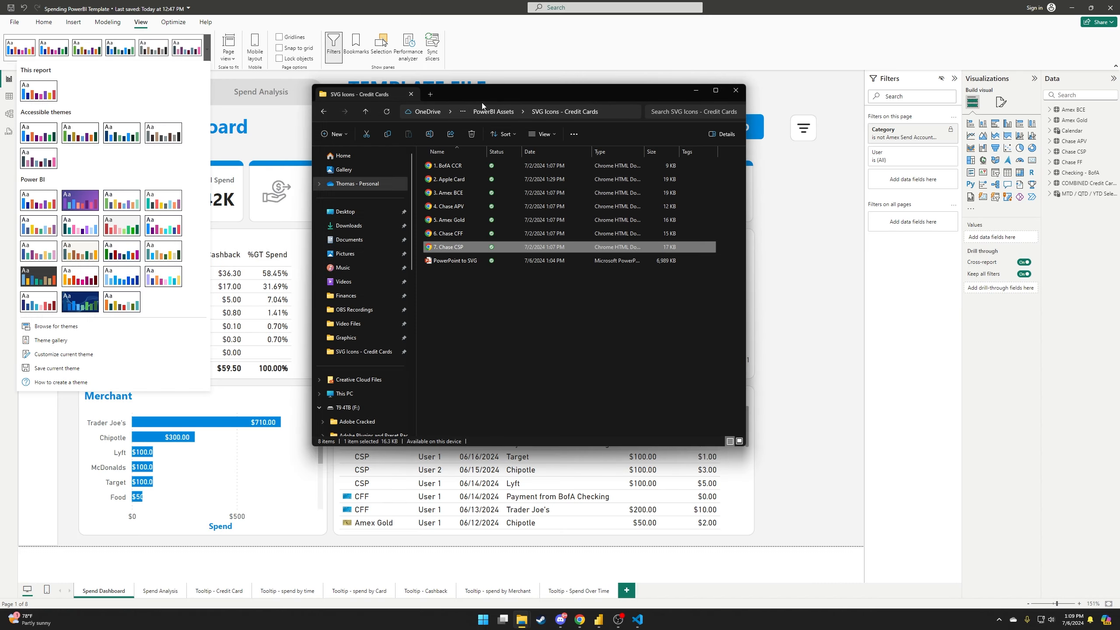
left_click(679, 79)
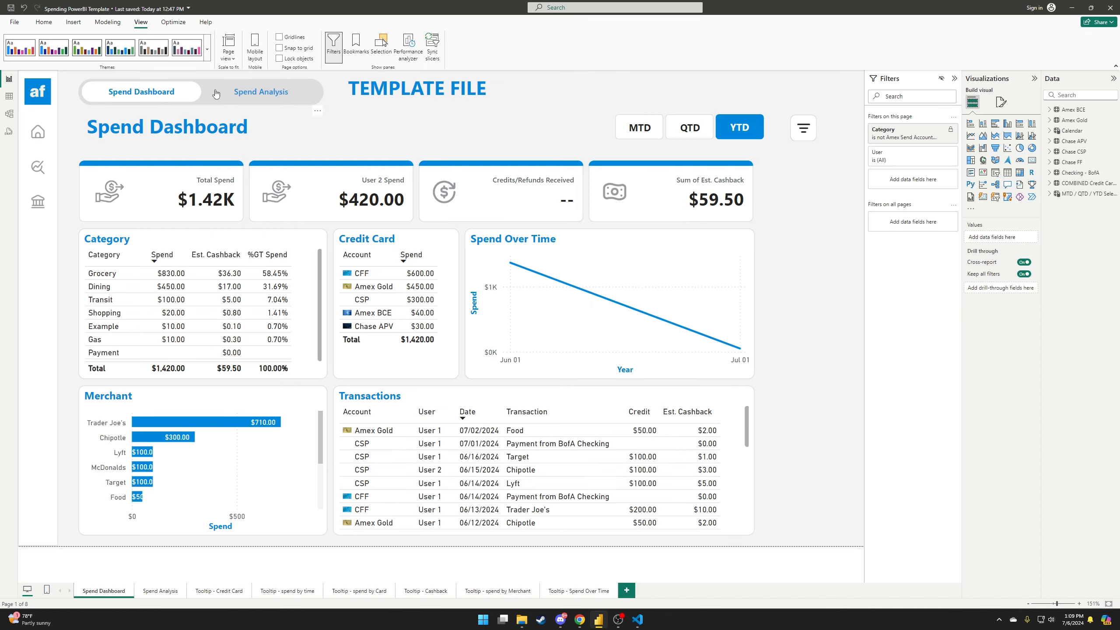
left_click(207, 49)
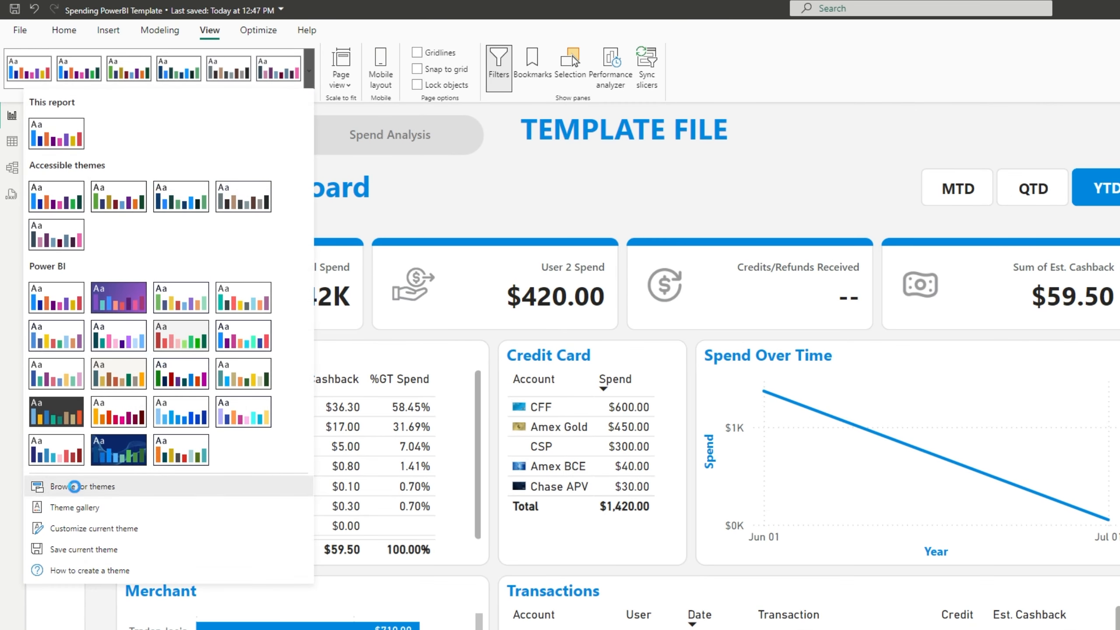
left_click(78, 488)
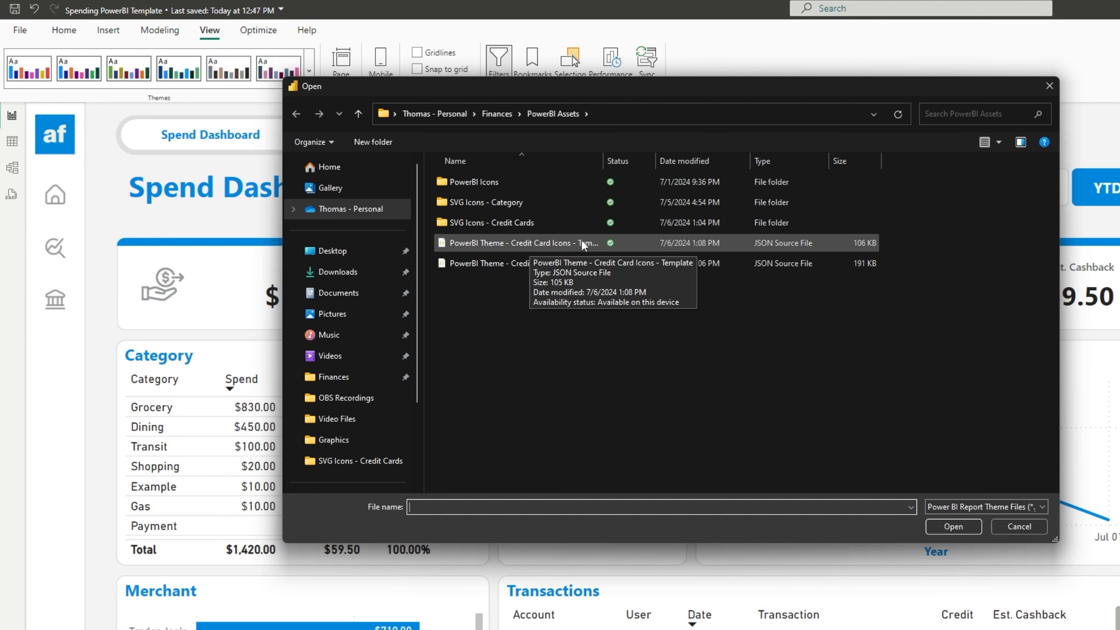
double_click(539, 244)
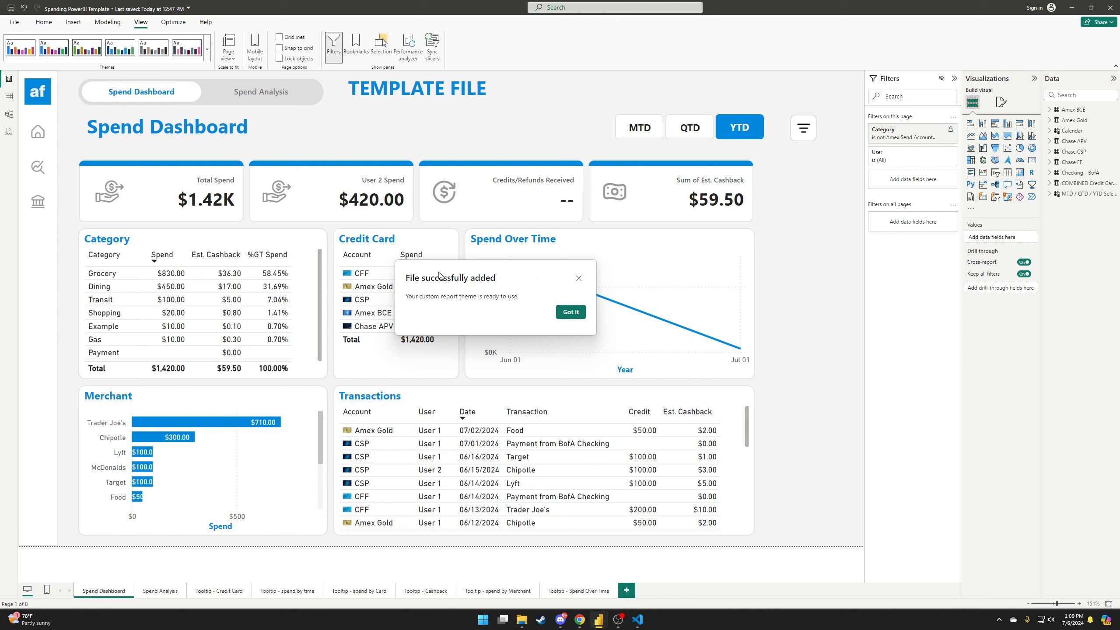
left_click_drag(439, 274, 445, 237)
left_click(556, 276)
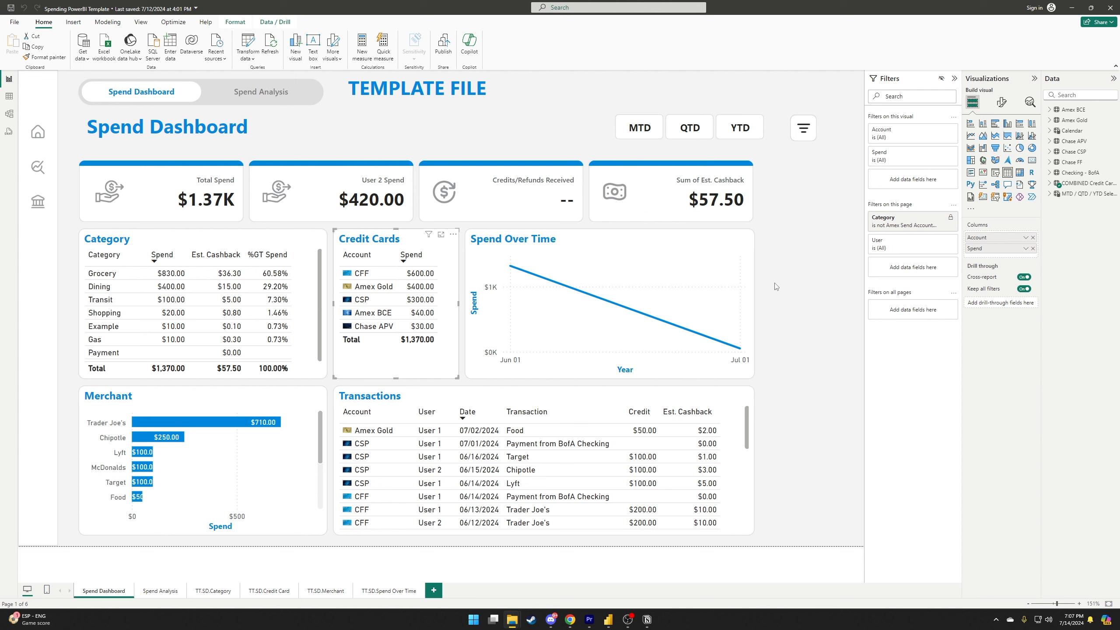
Open Icons conditional formatting for the Account field of the Credit Cards table.
left_click(755, 260)
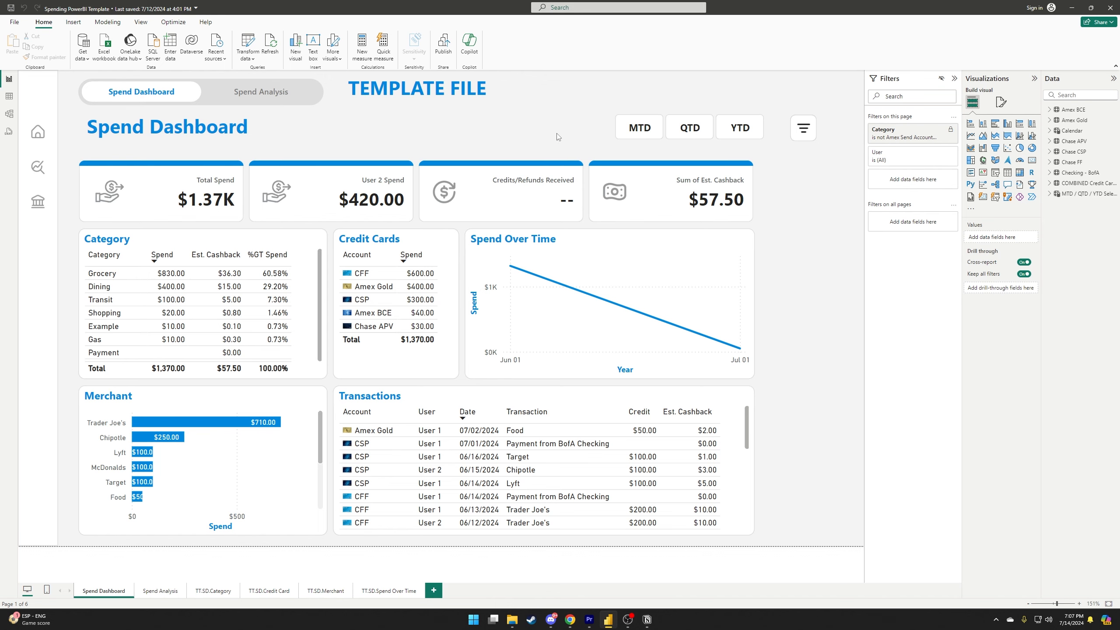
left_click(387, 242)
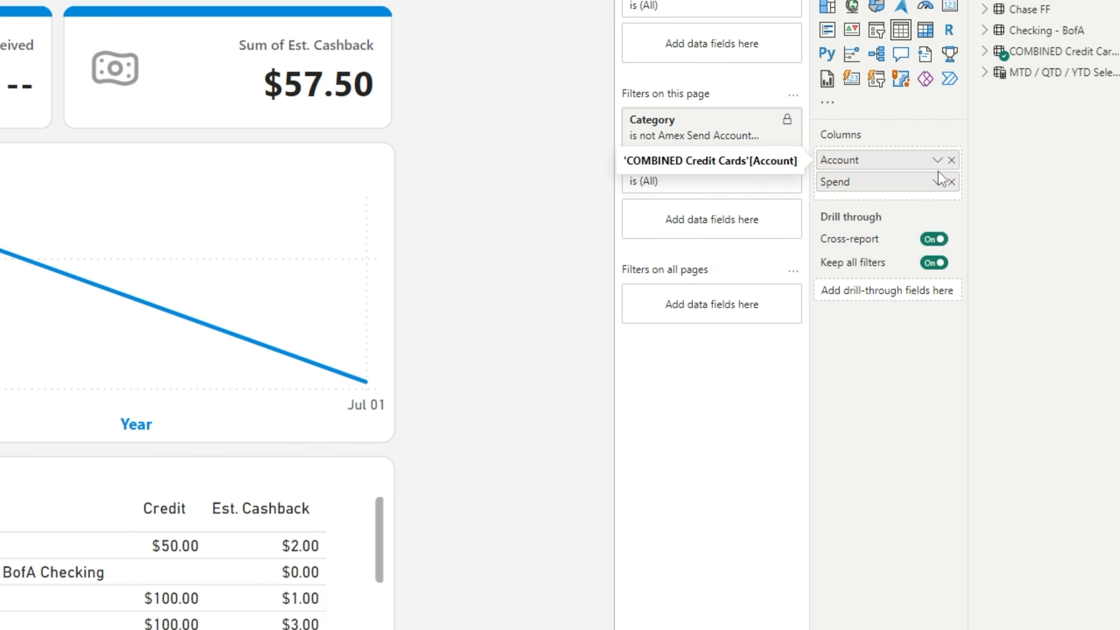
left_click(937, 162)
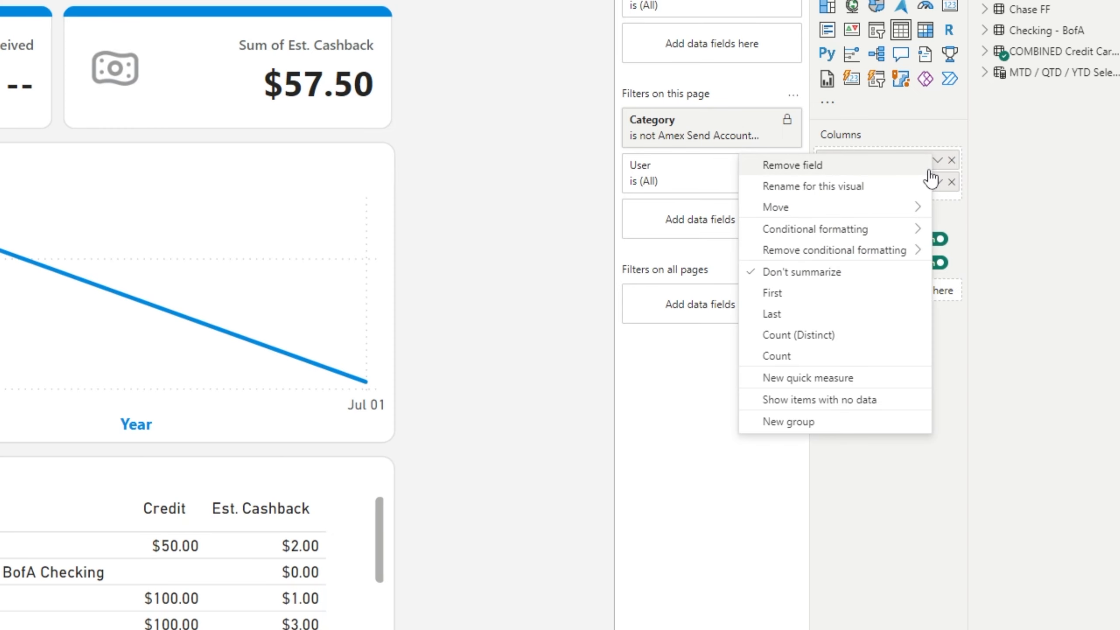
mouse_move(836, 234)
left_click(951, 272)
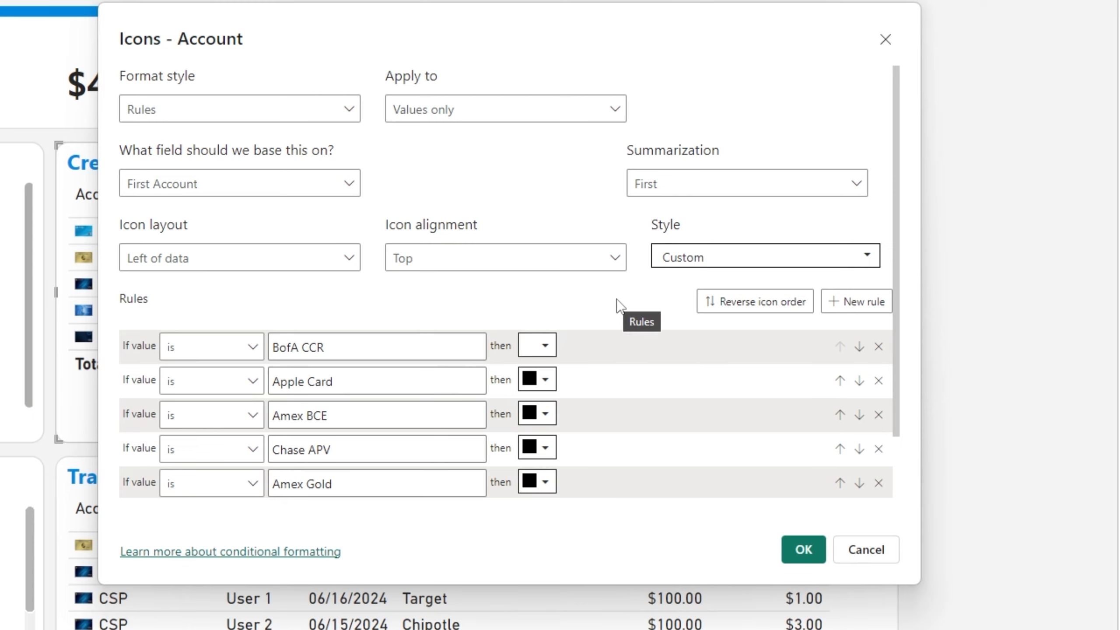
scroll(218, 267, "down", 2)
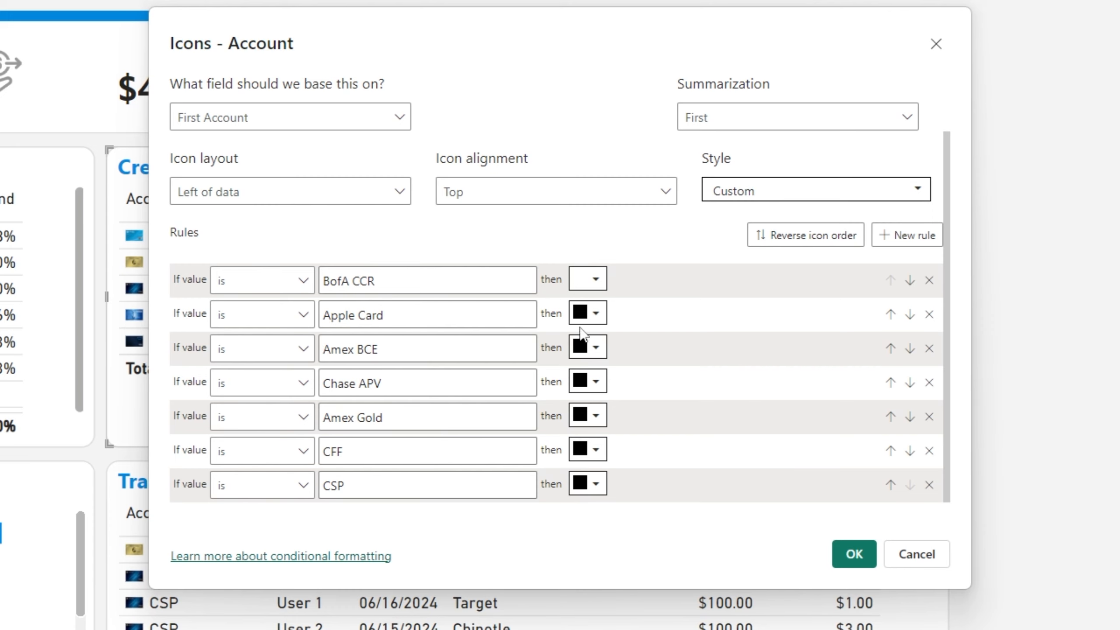
left_click(595, 280)
scroll(544, 390, "down", 1)
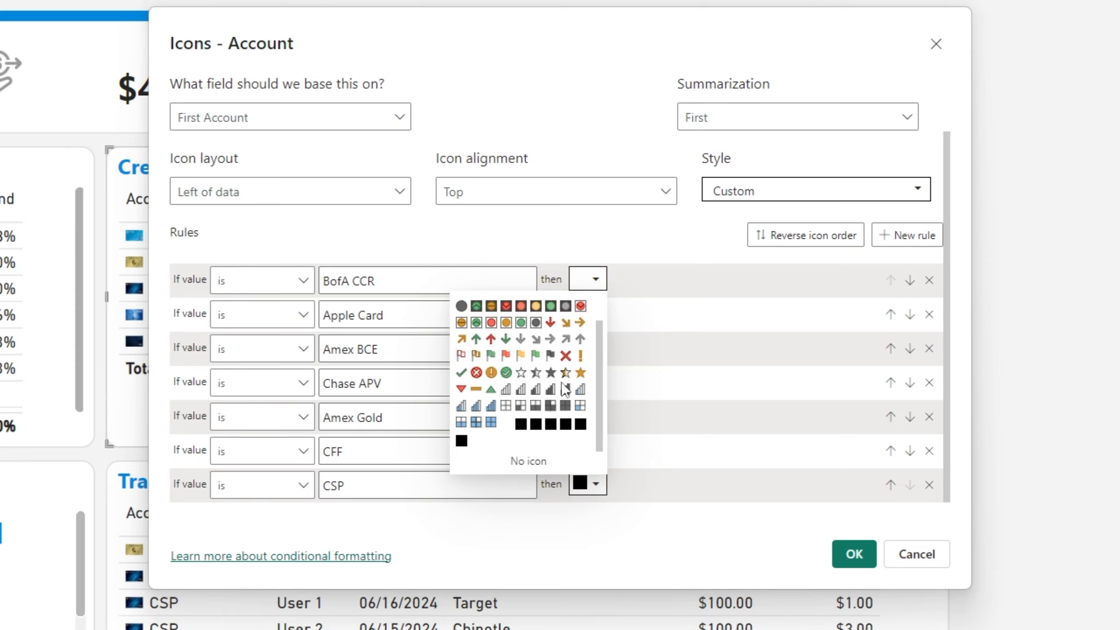
left_click_drag(343, 38, 654, 44)
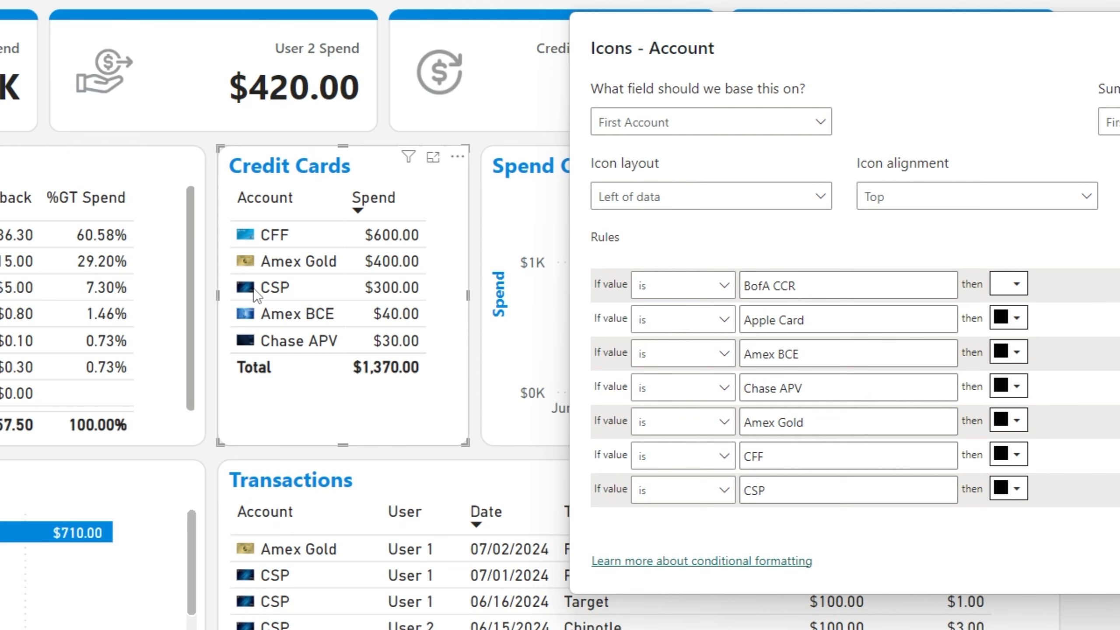
left_click_drag(939, 46, 520, 28)
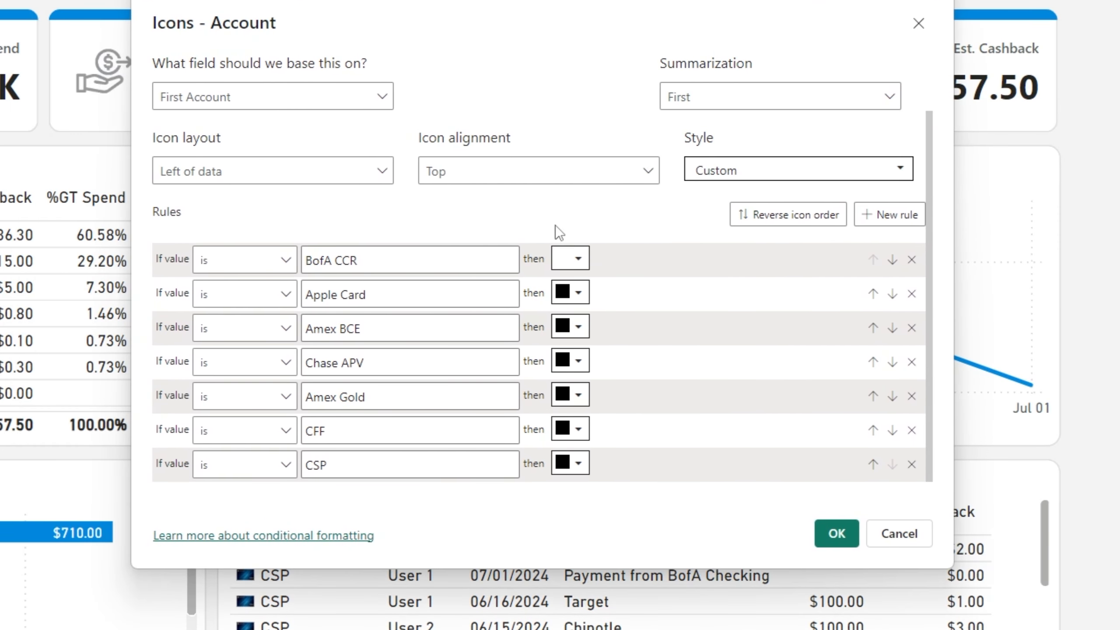
left_click(578, 260)
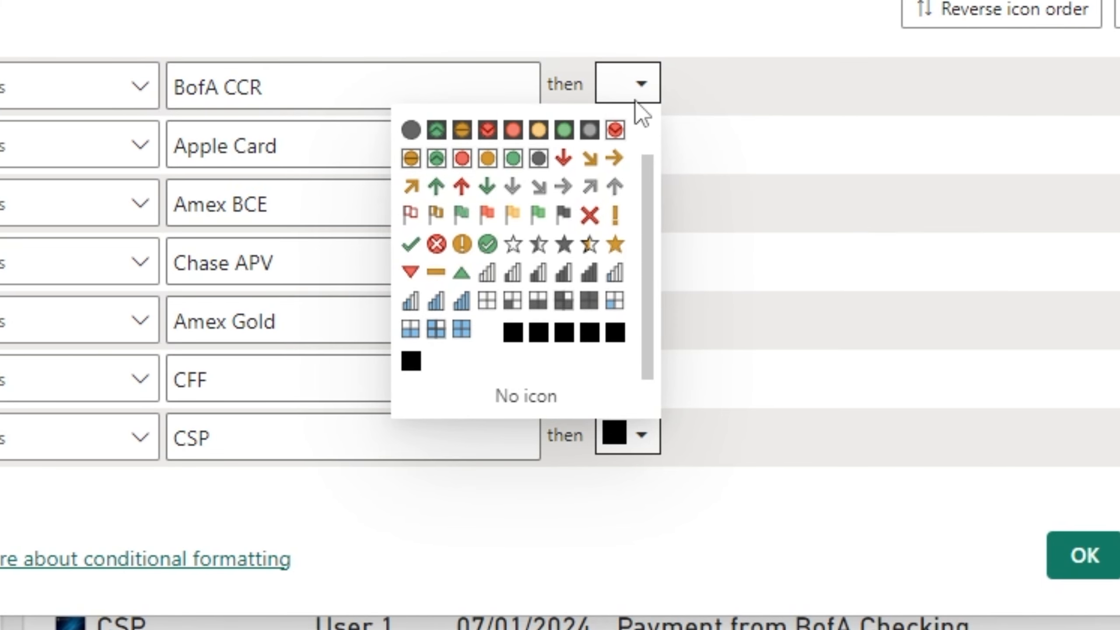
left_click(645, 86)
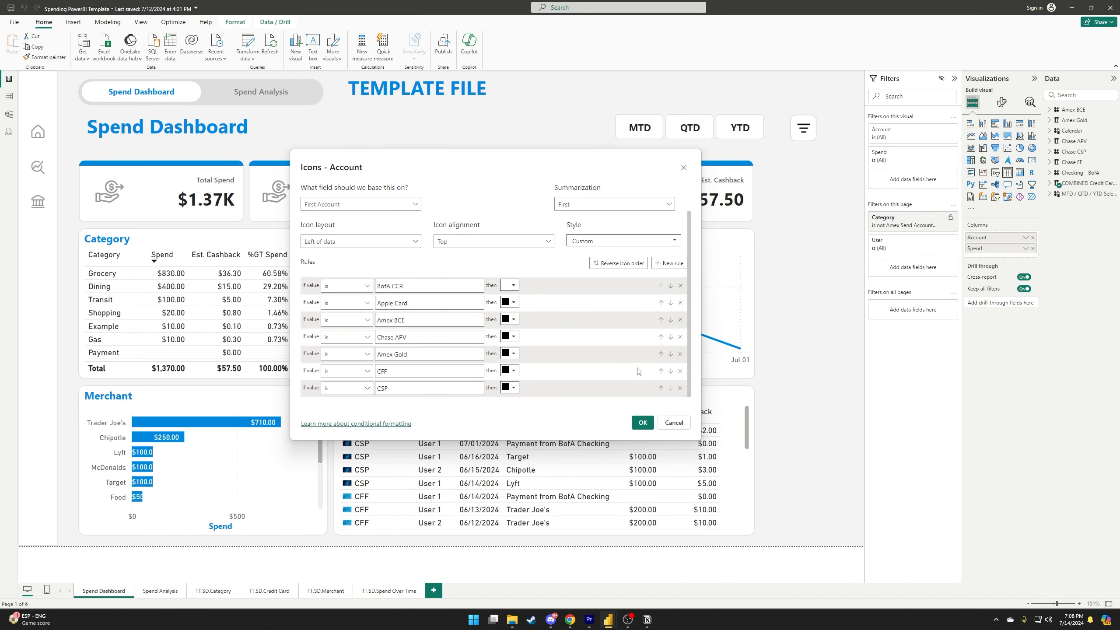